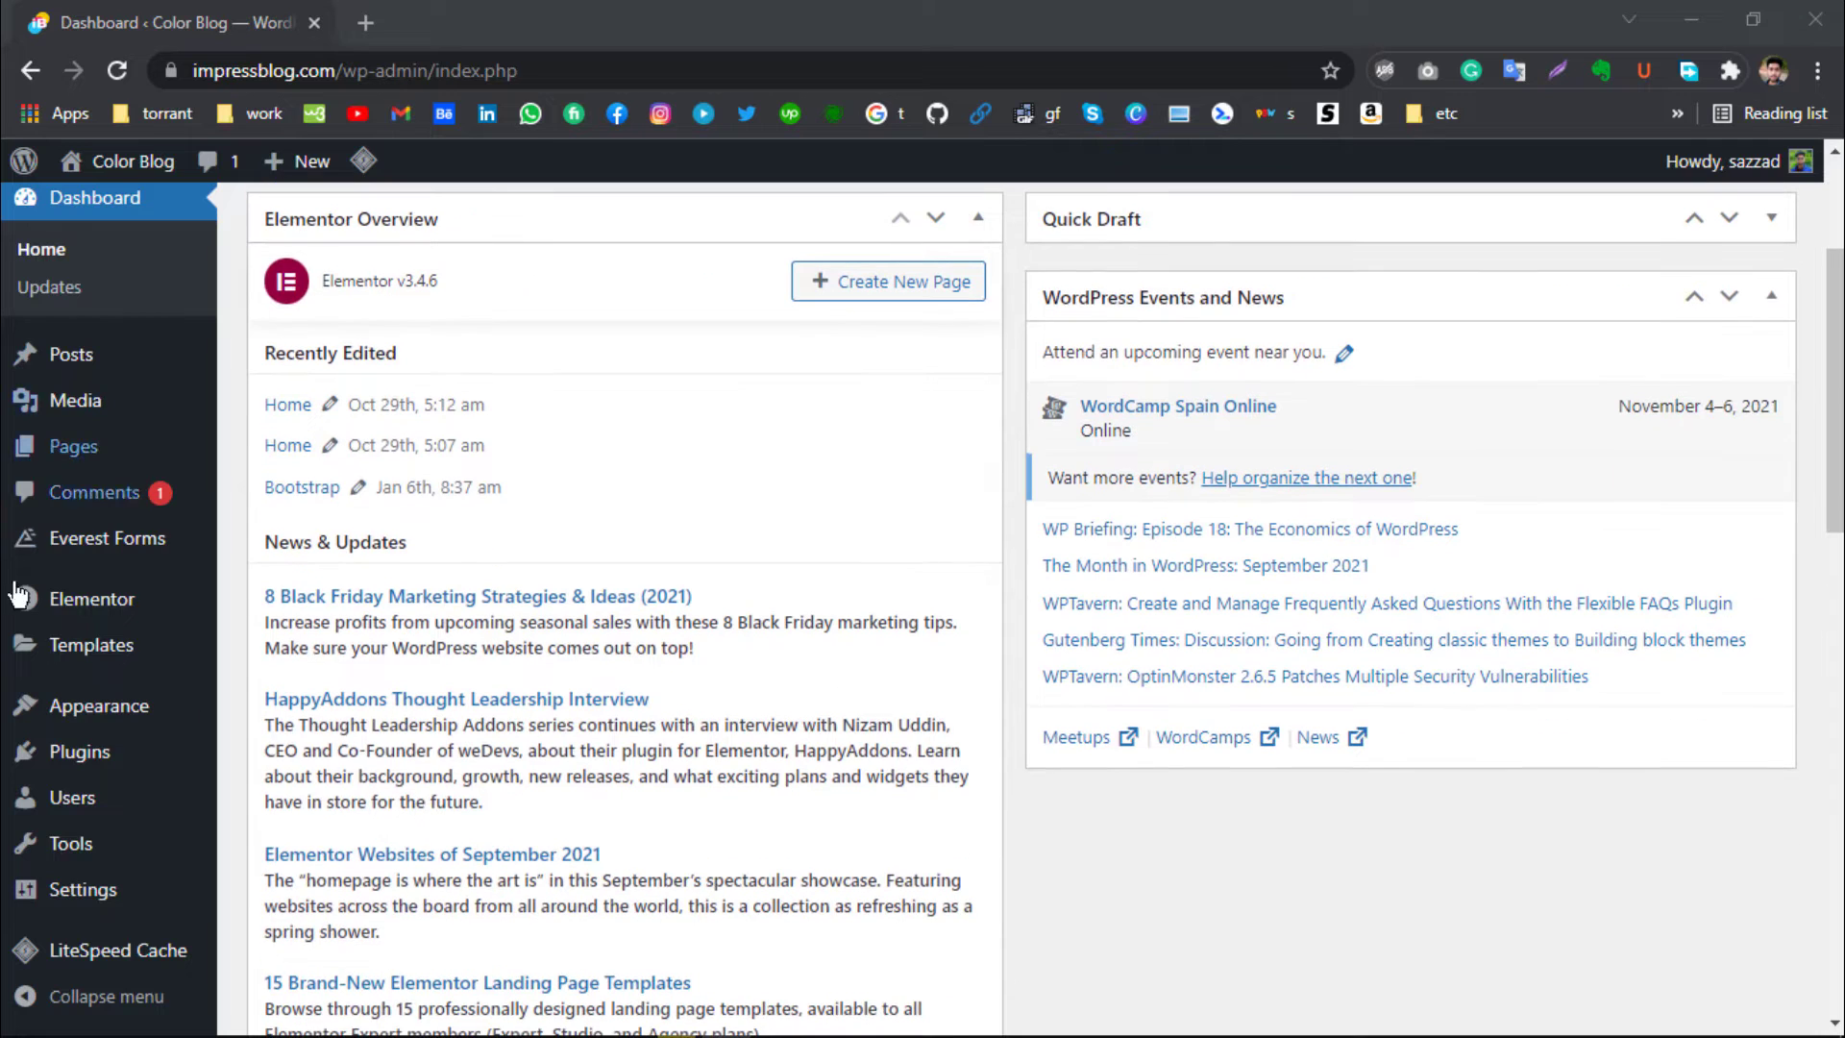
Search the plugin directory for "child" to find a child theme plugin to add
mouse_move(77, 757)
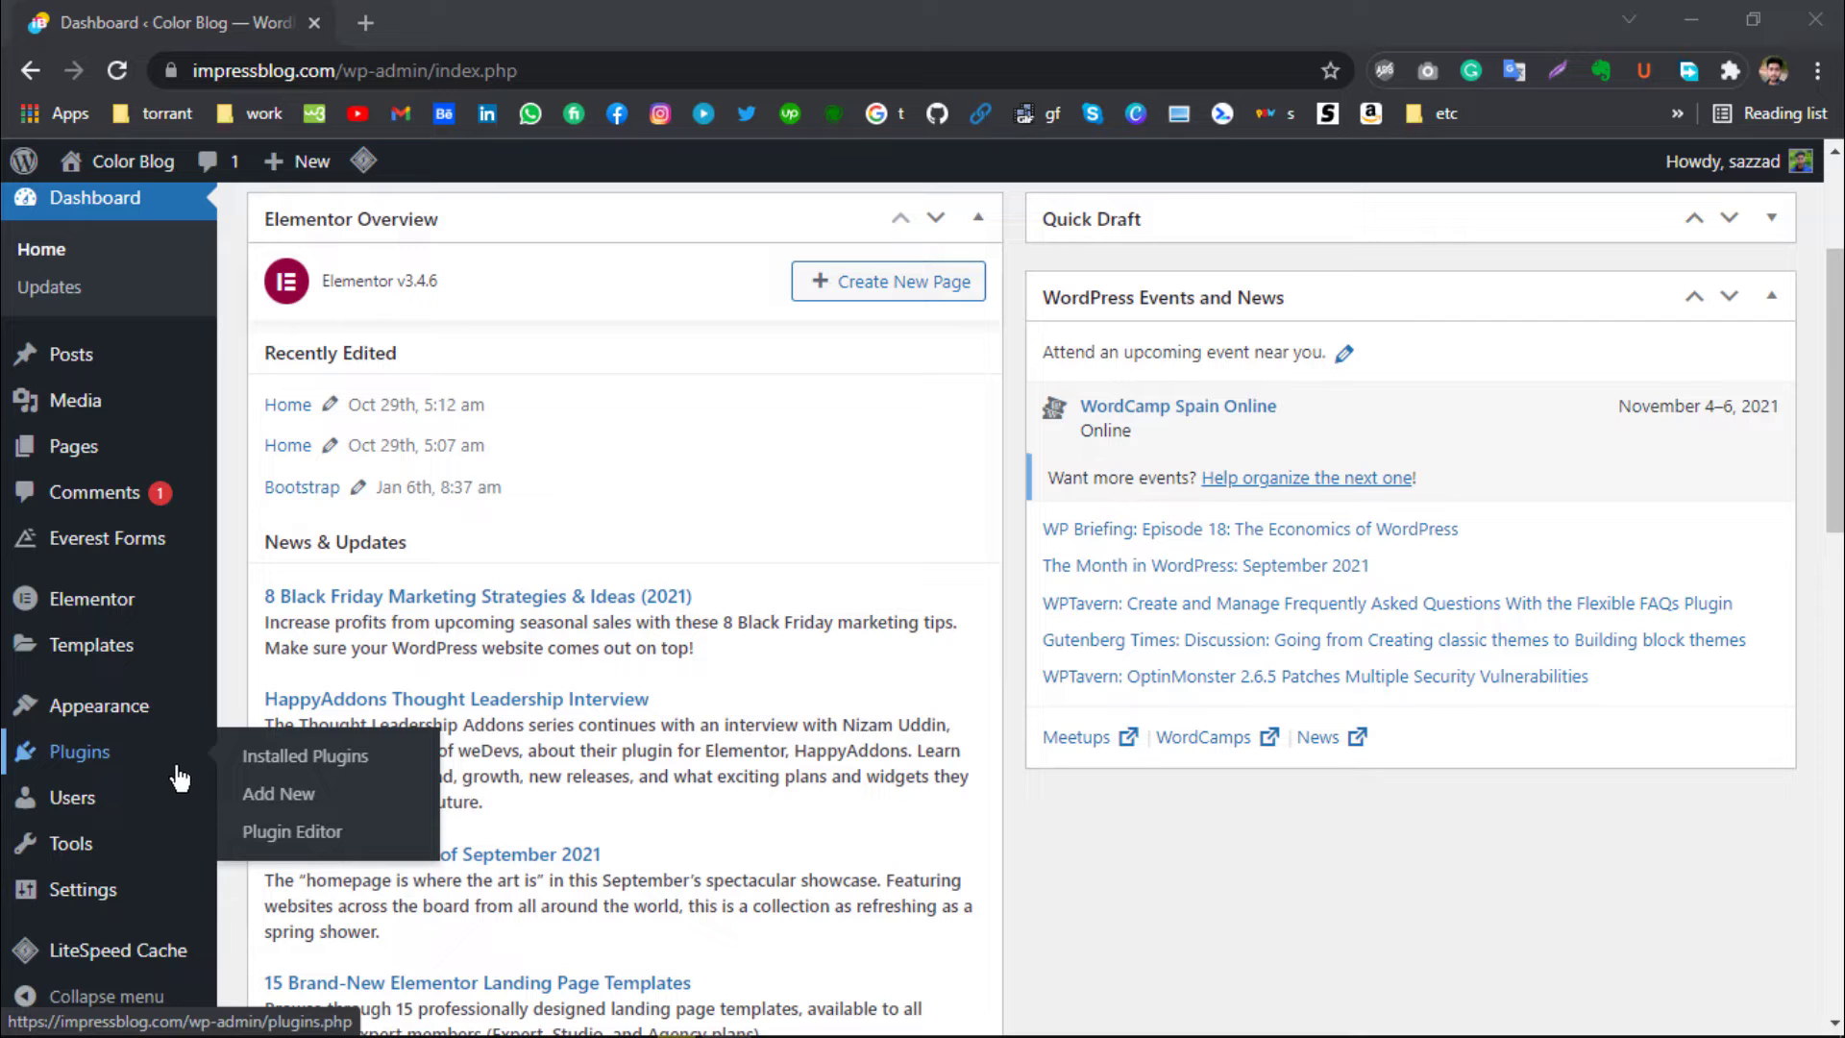
click(305, 825)
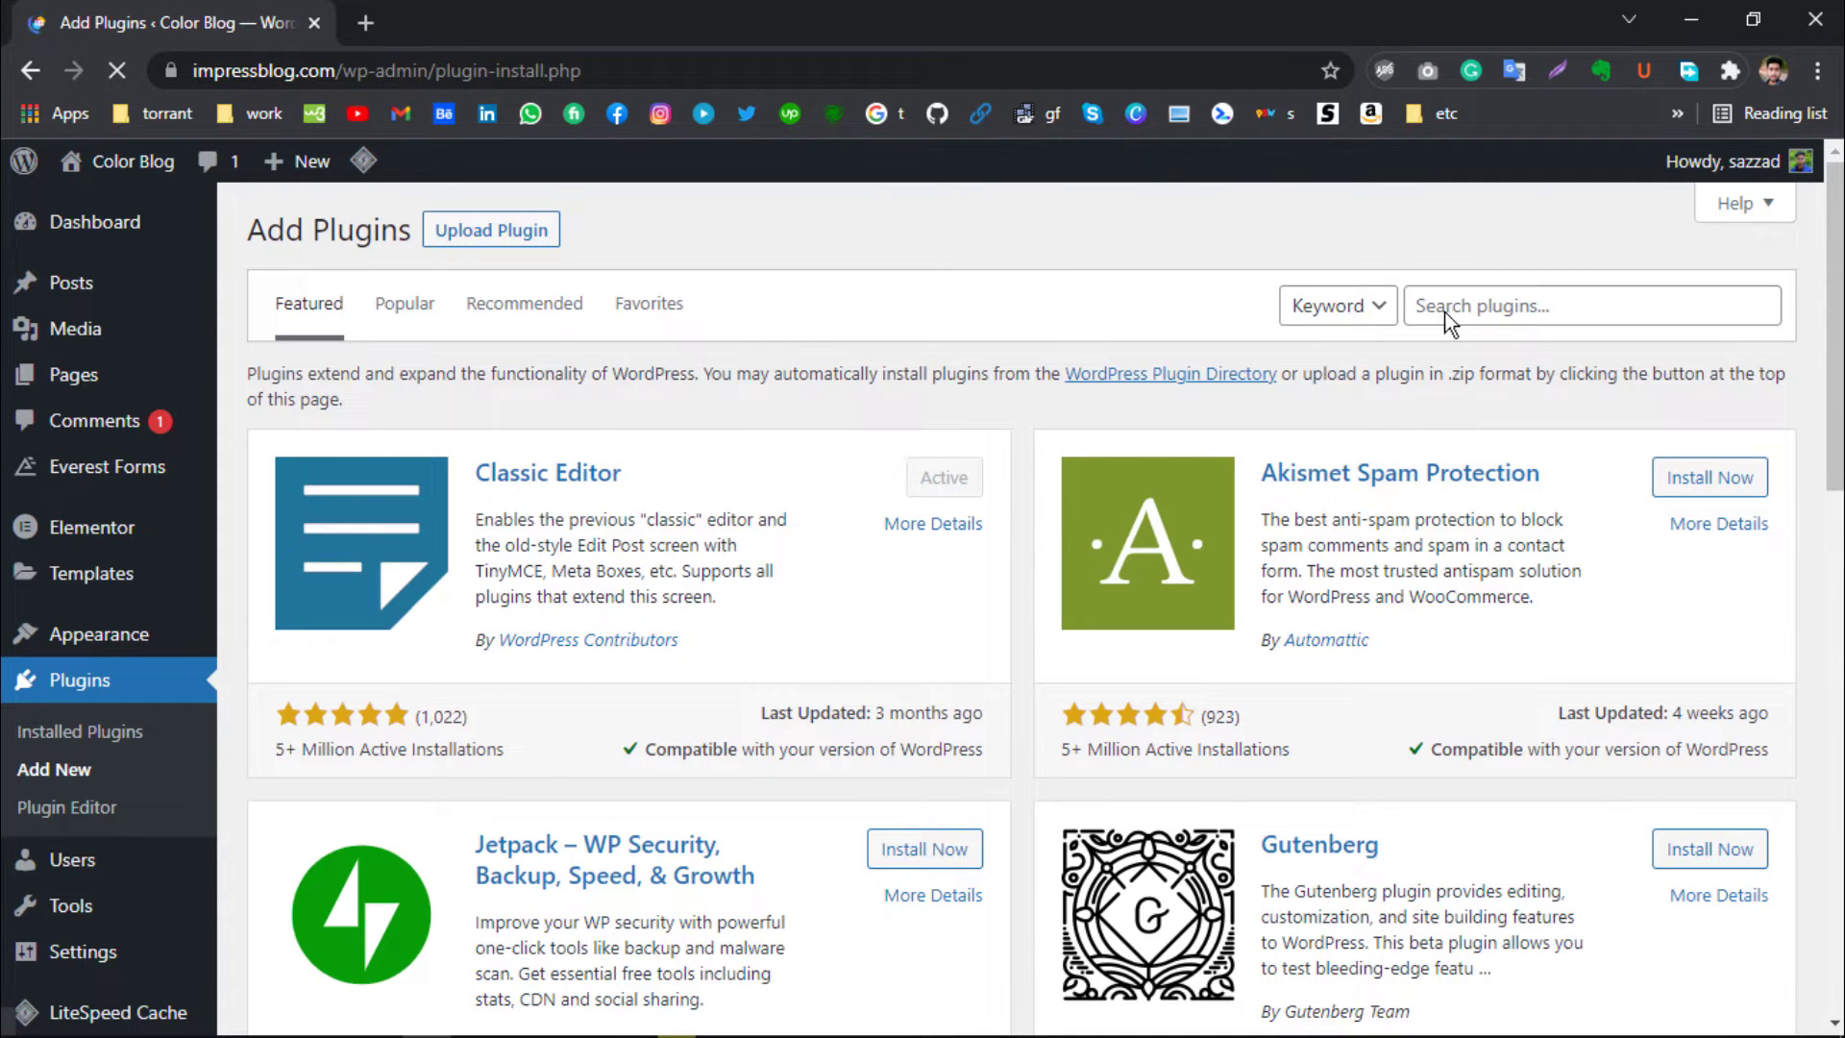
click(1443, 310)
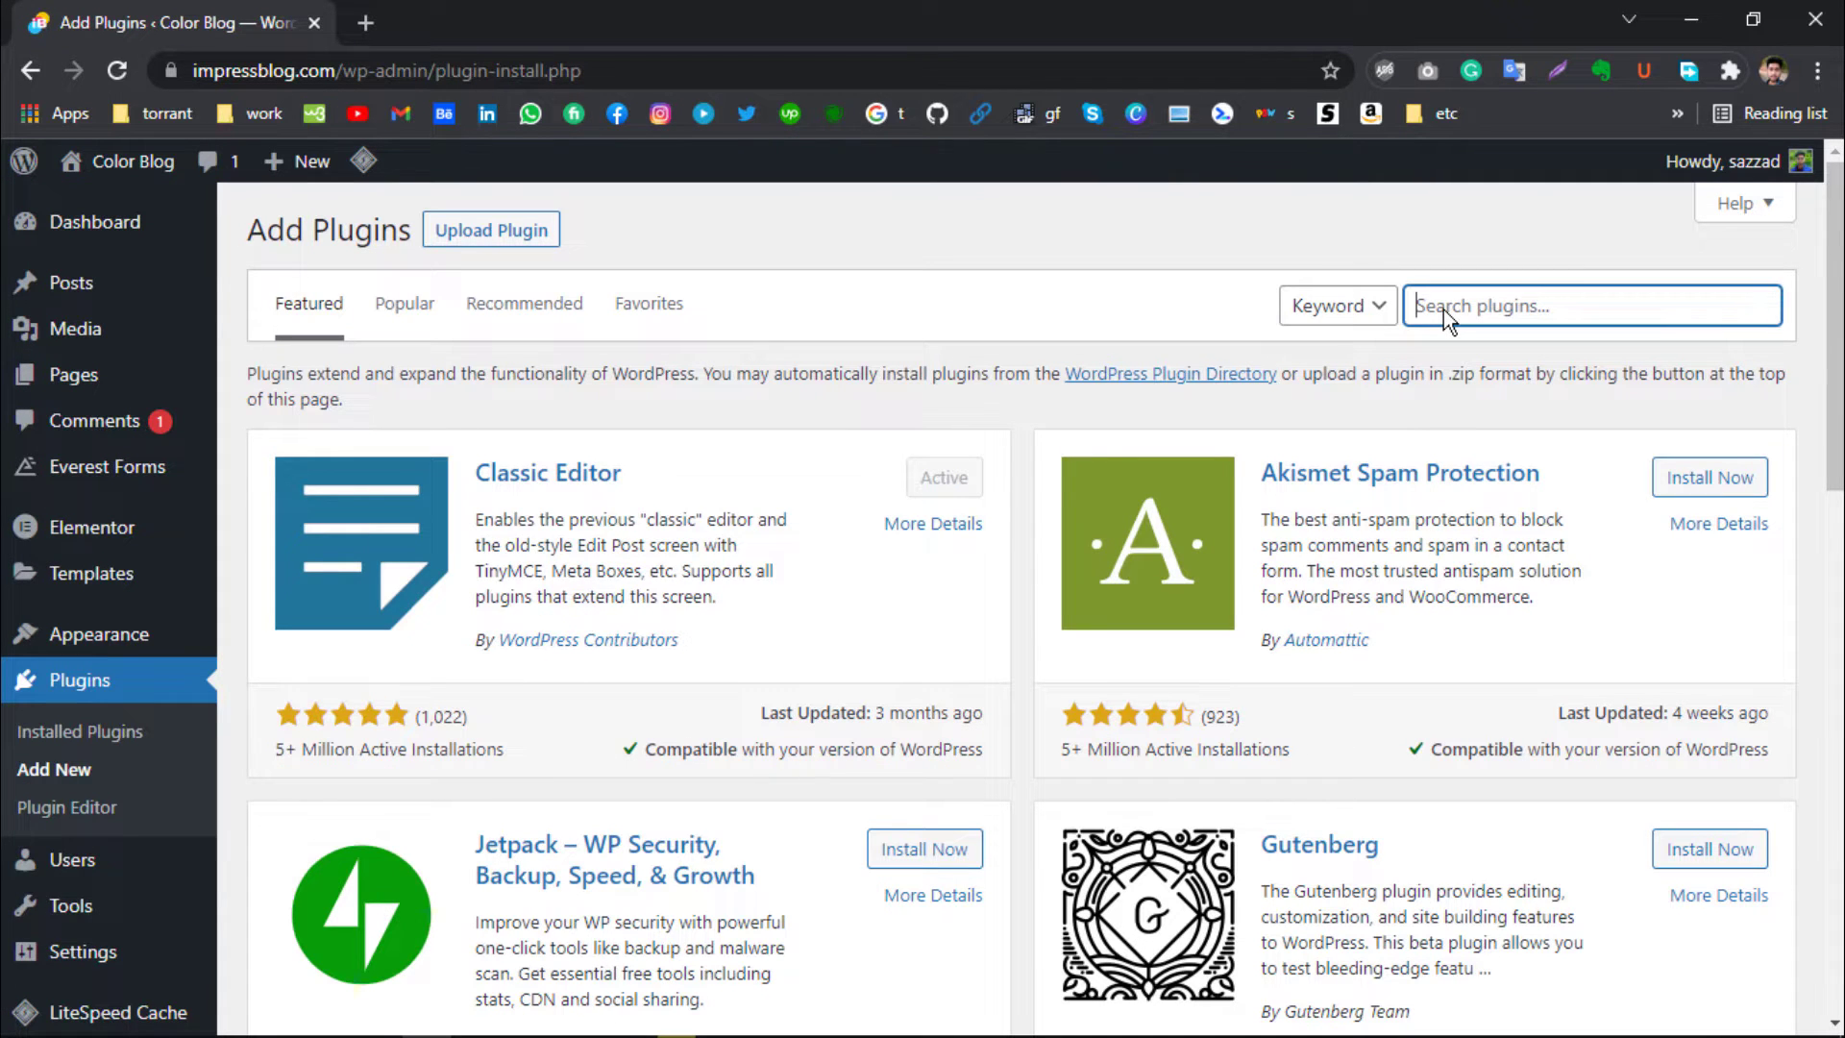
text(child)
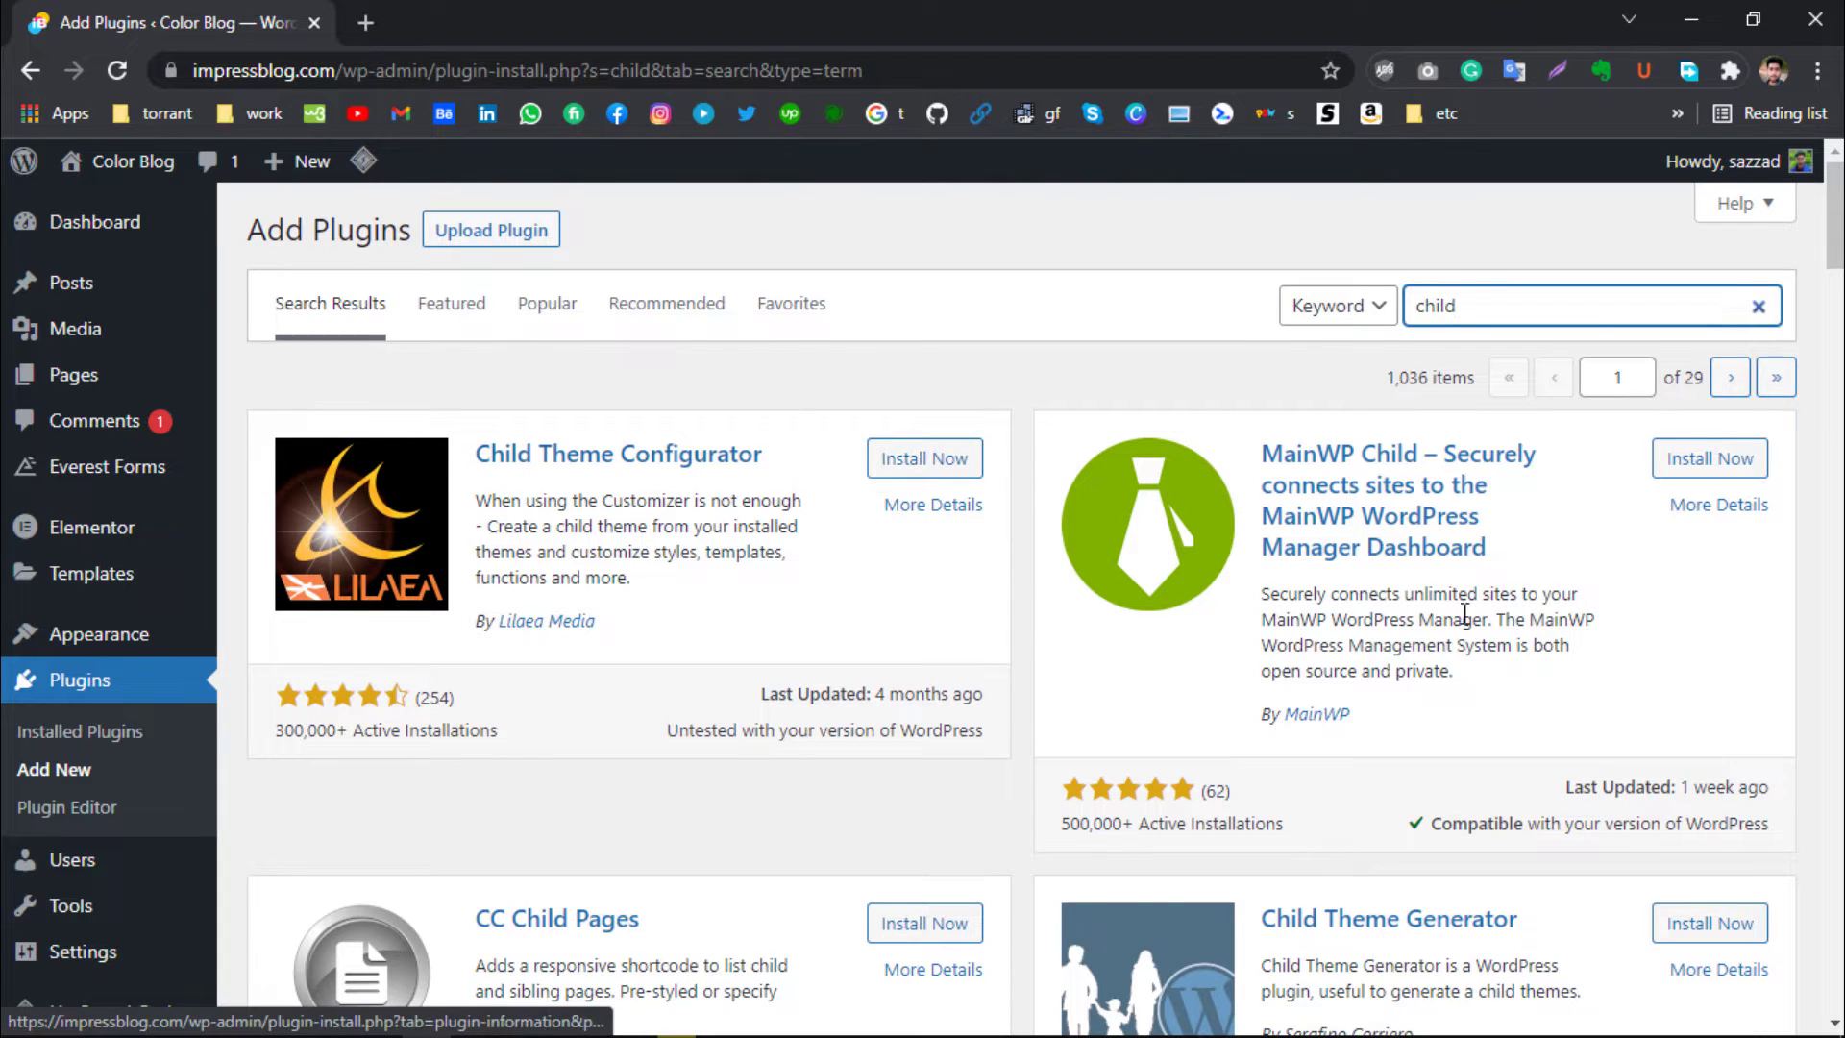
Install and activate the Child Theme Configurator plugin from the search results
scroll(807, 475, down, 3)
scroll(807, 475, up, 2)
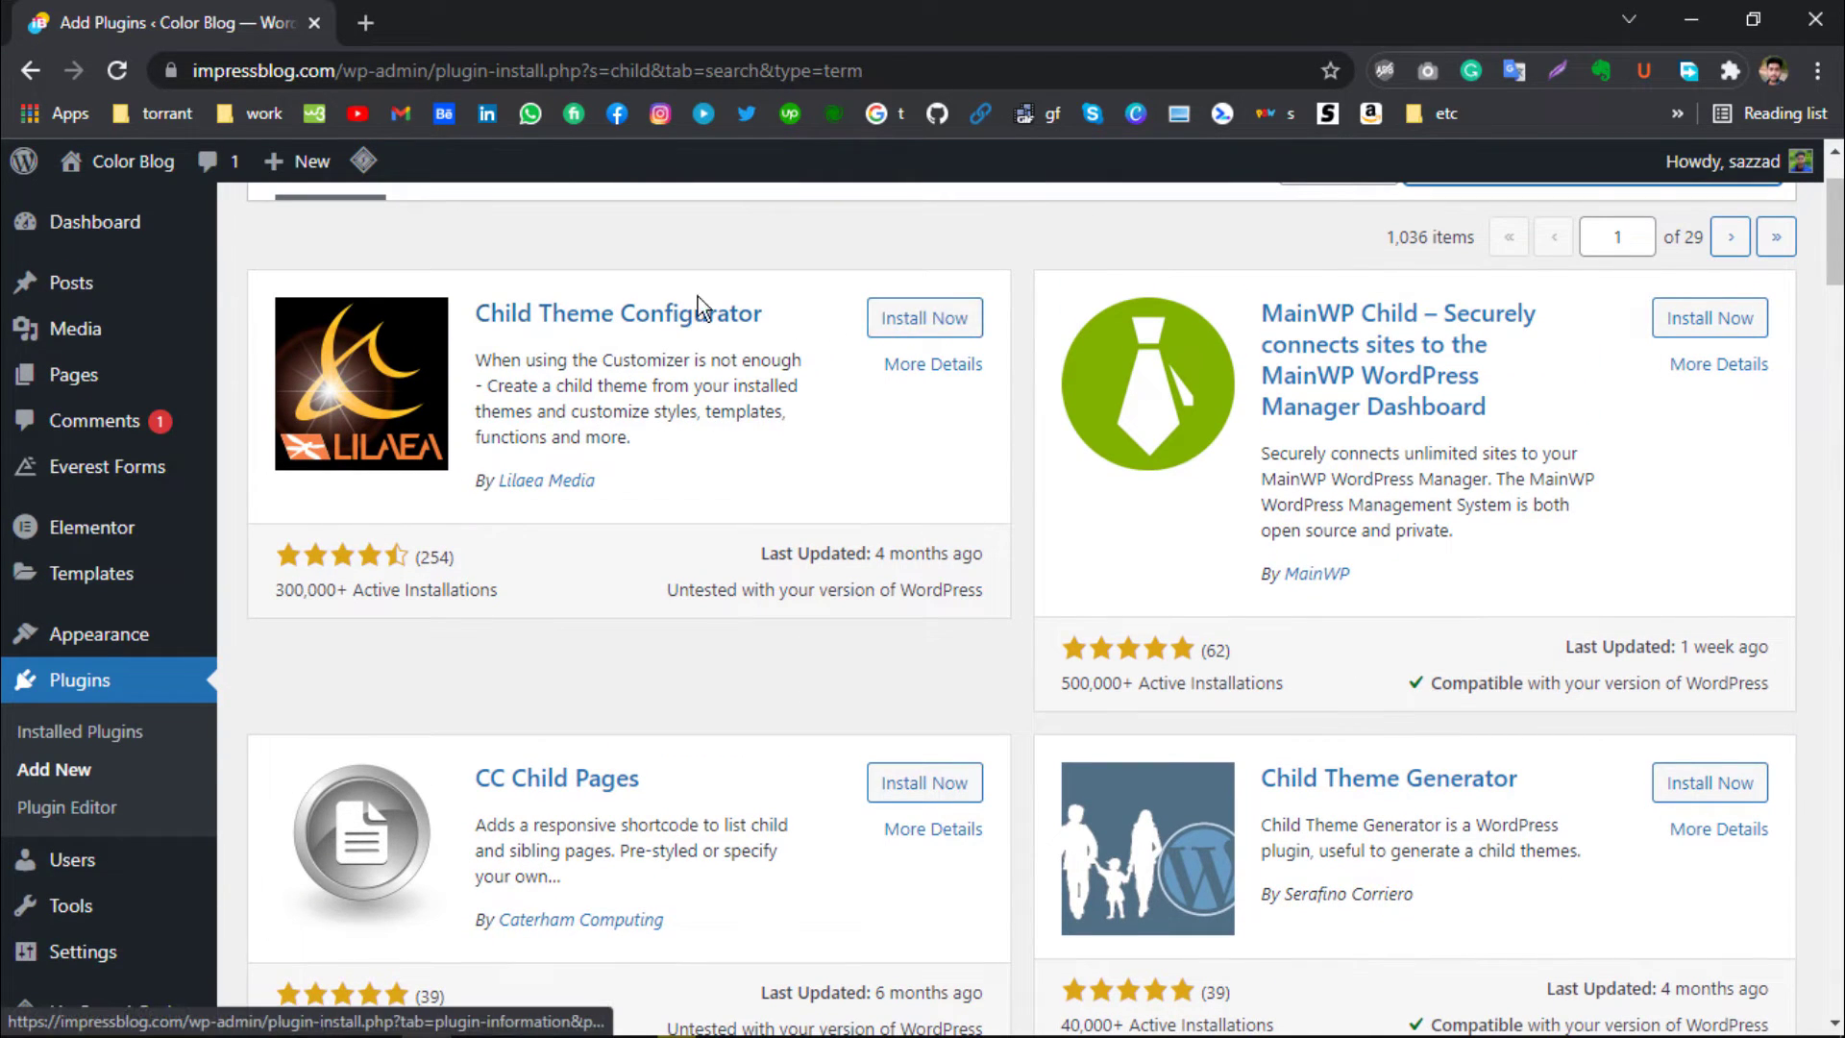
scroll(652, 499, down, 1)
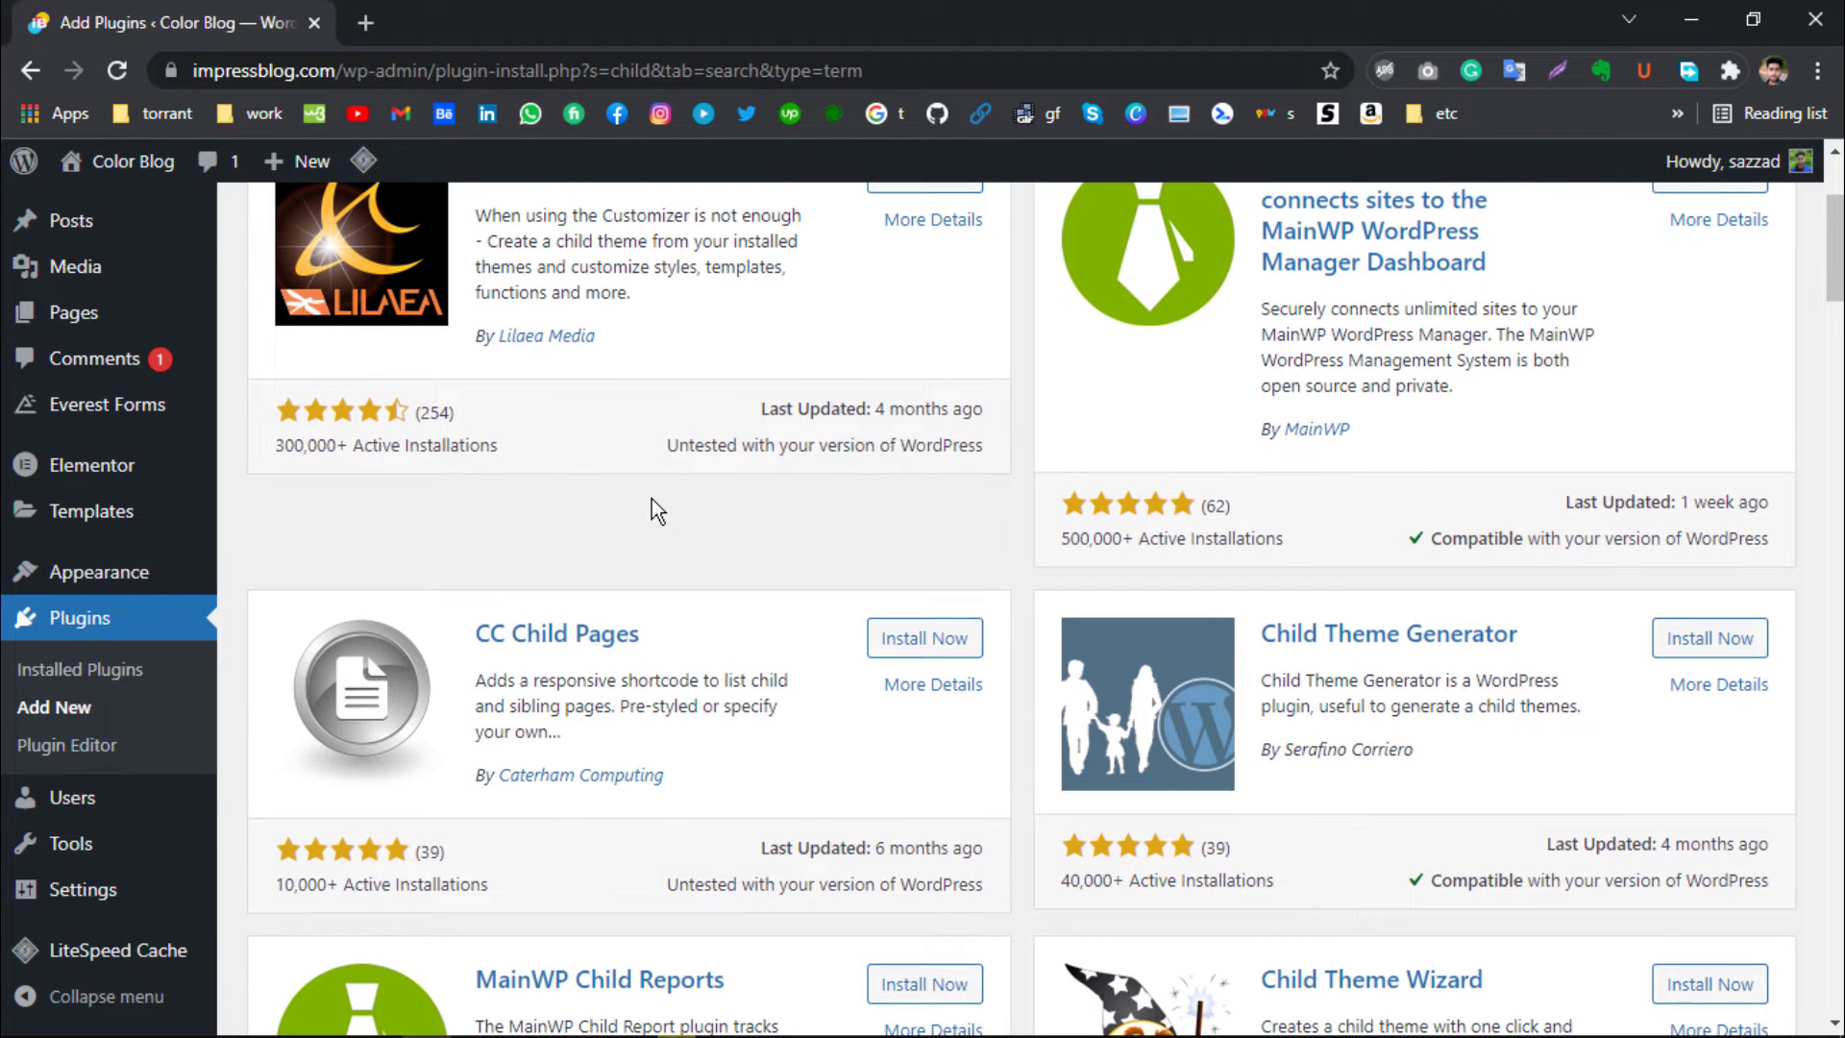
scroll(652, 499, up, 2)
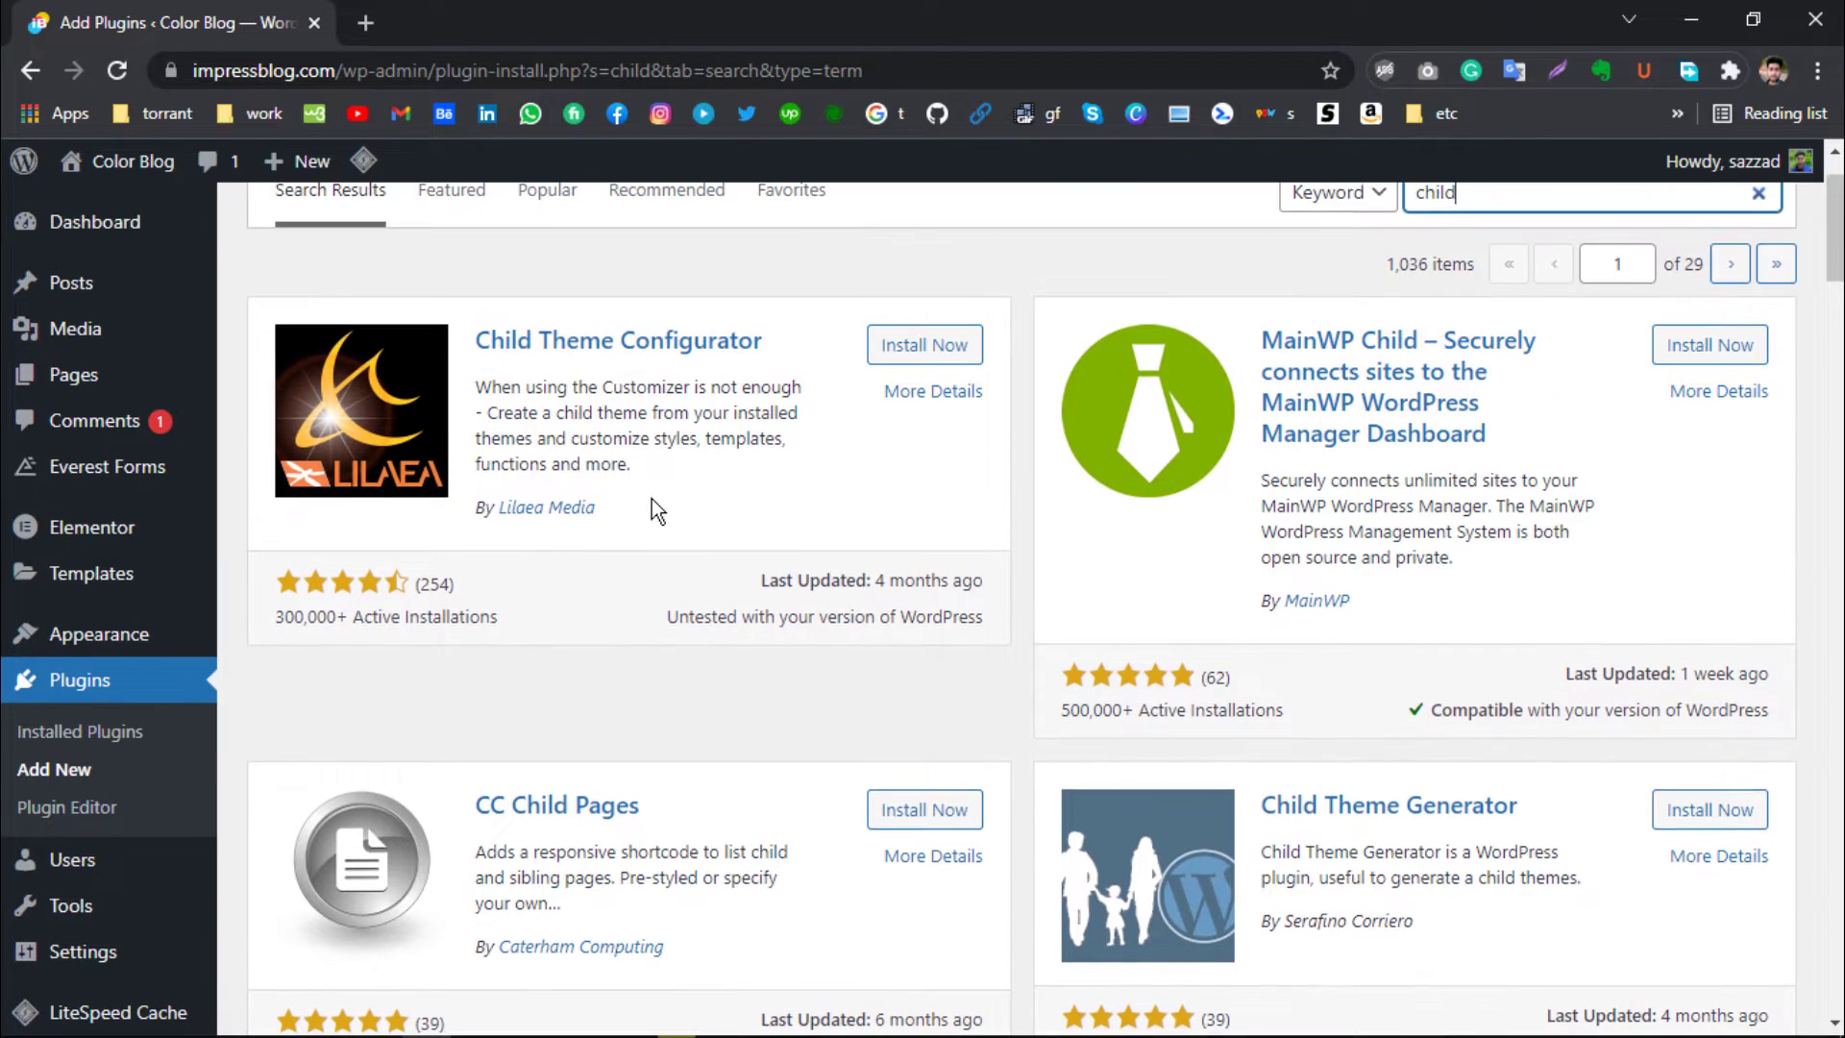
scroll(652, 499, up, 1)
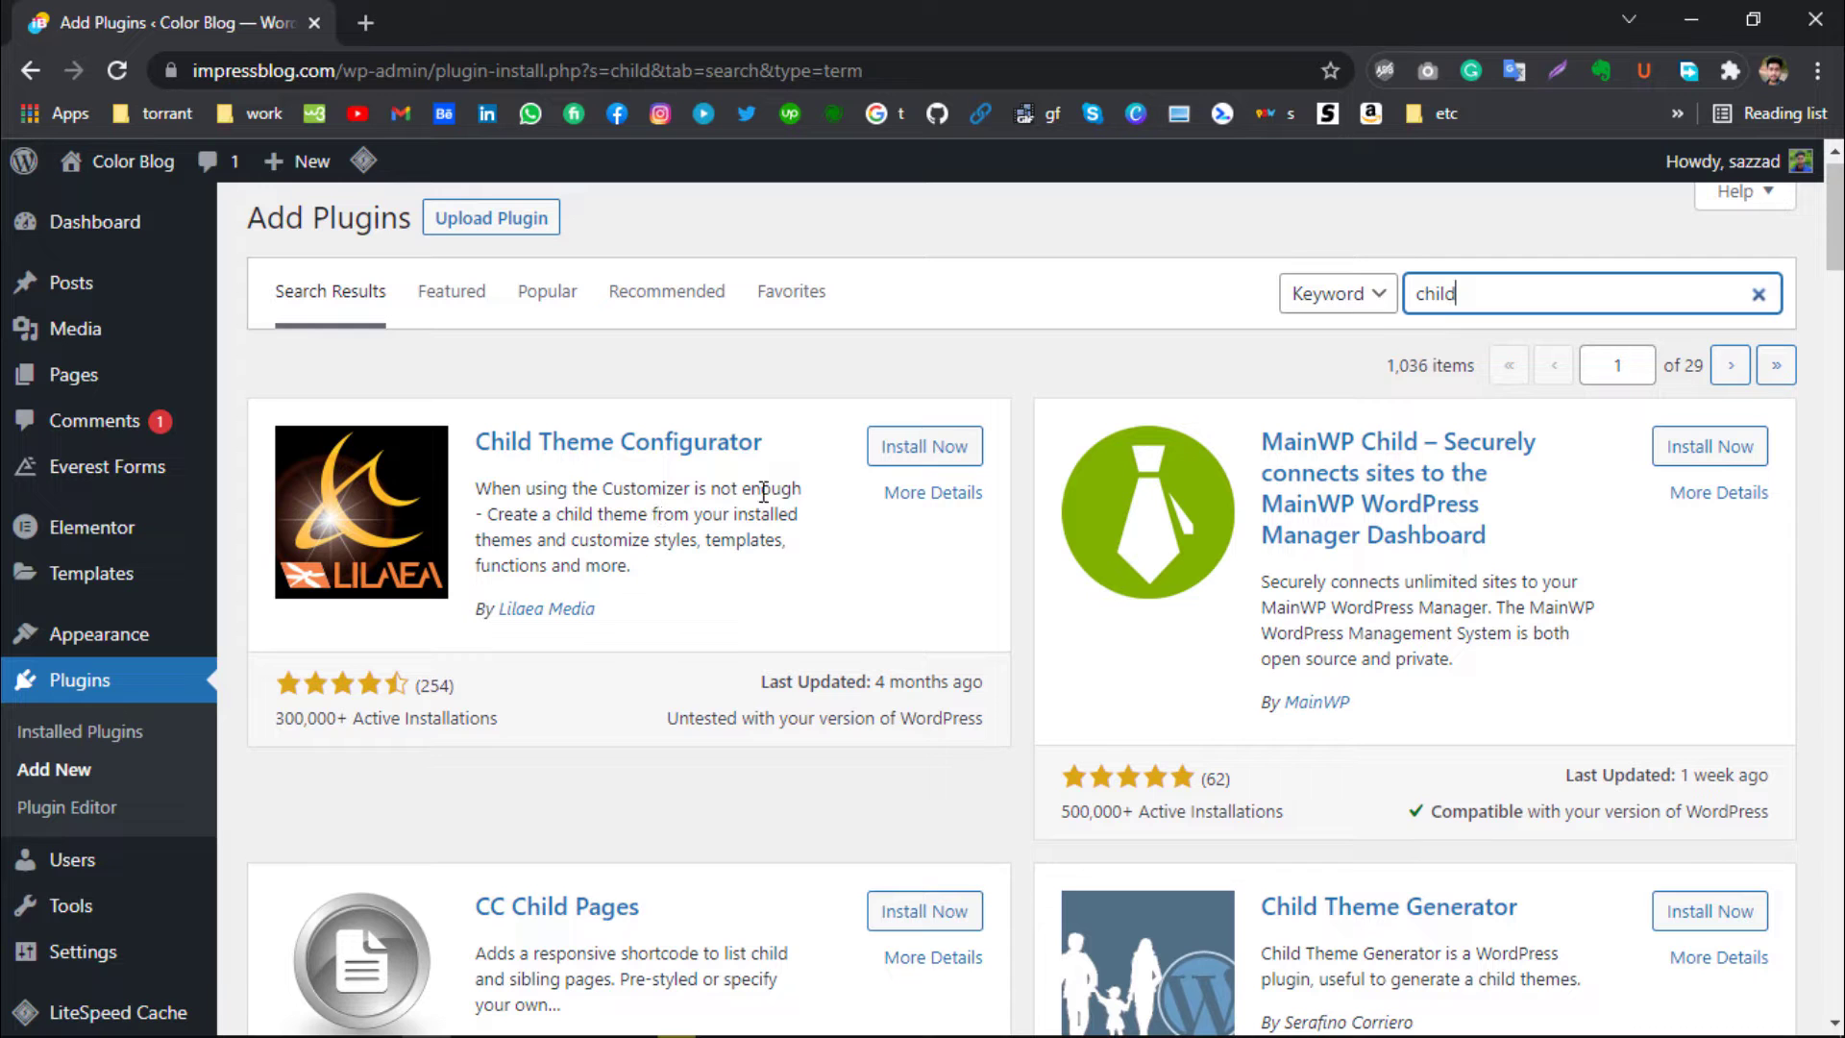
scroll(1277, 488, down, 3)
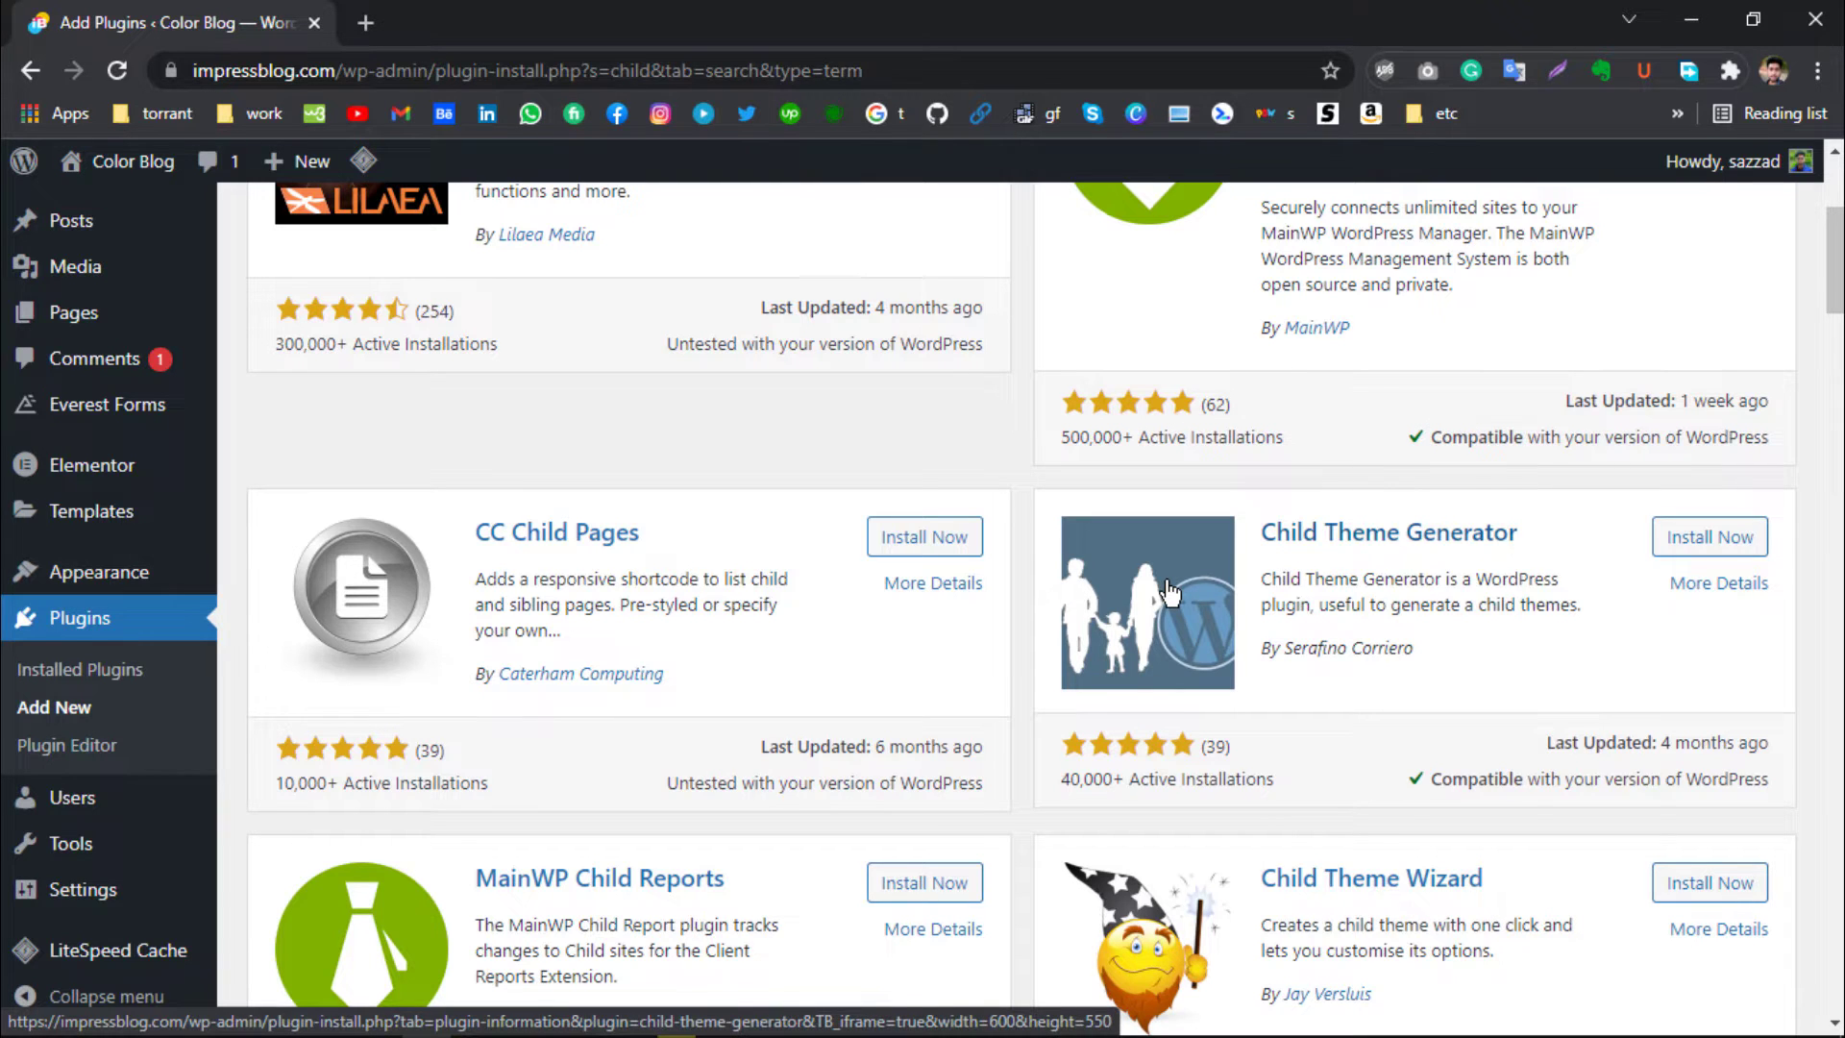
scroll(1169, 590, up, 2)
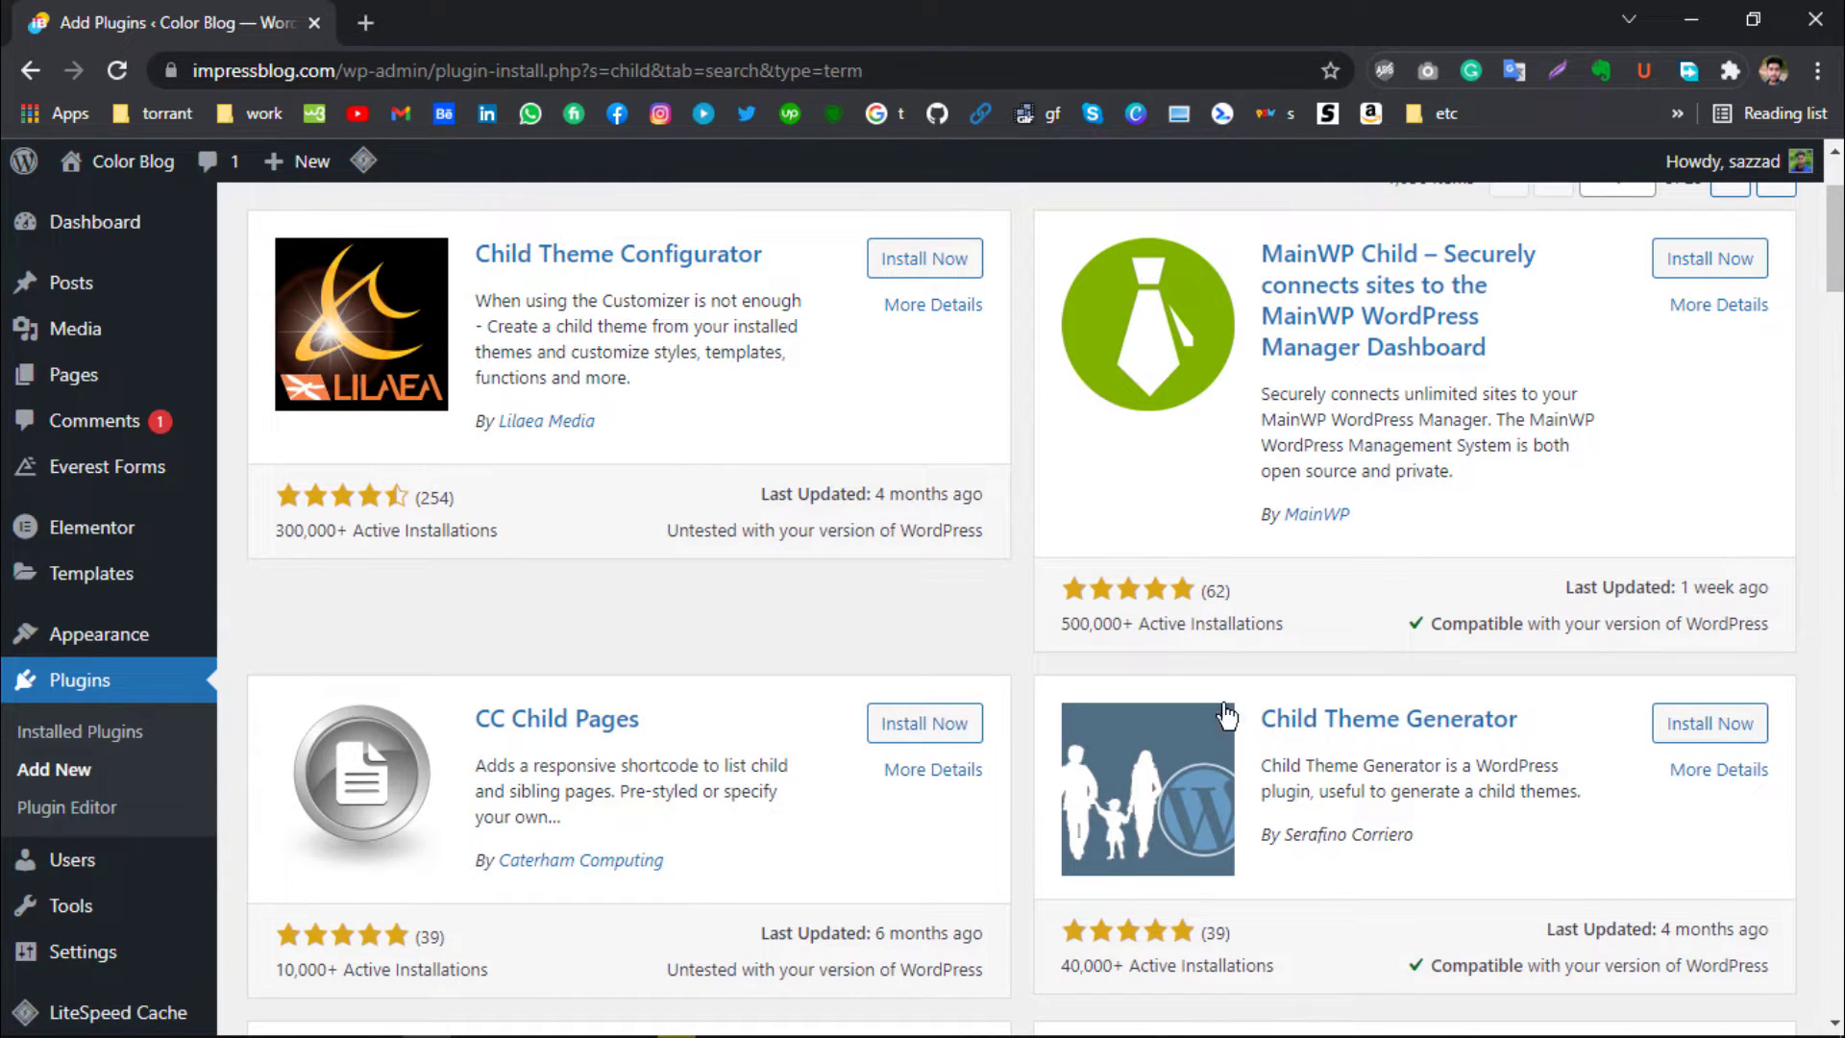
scroll(897, 349, up, 1)
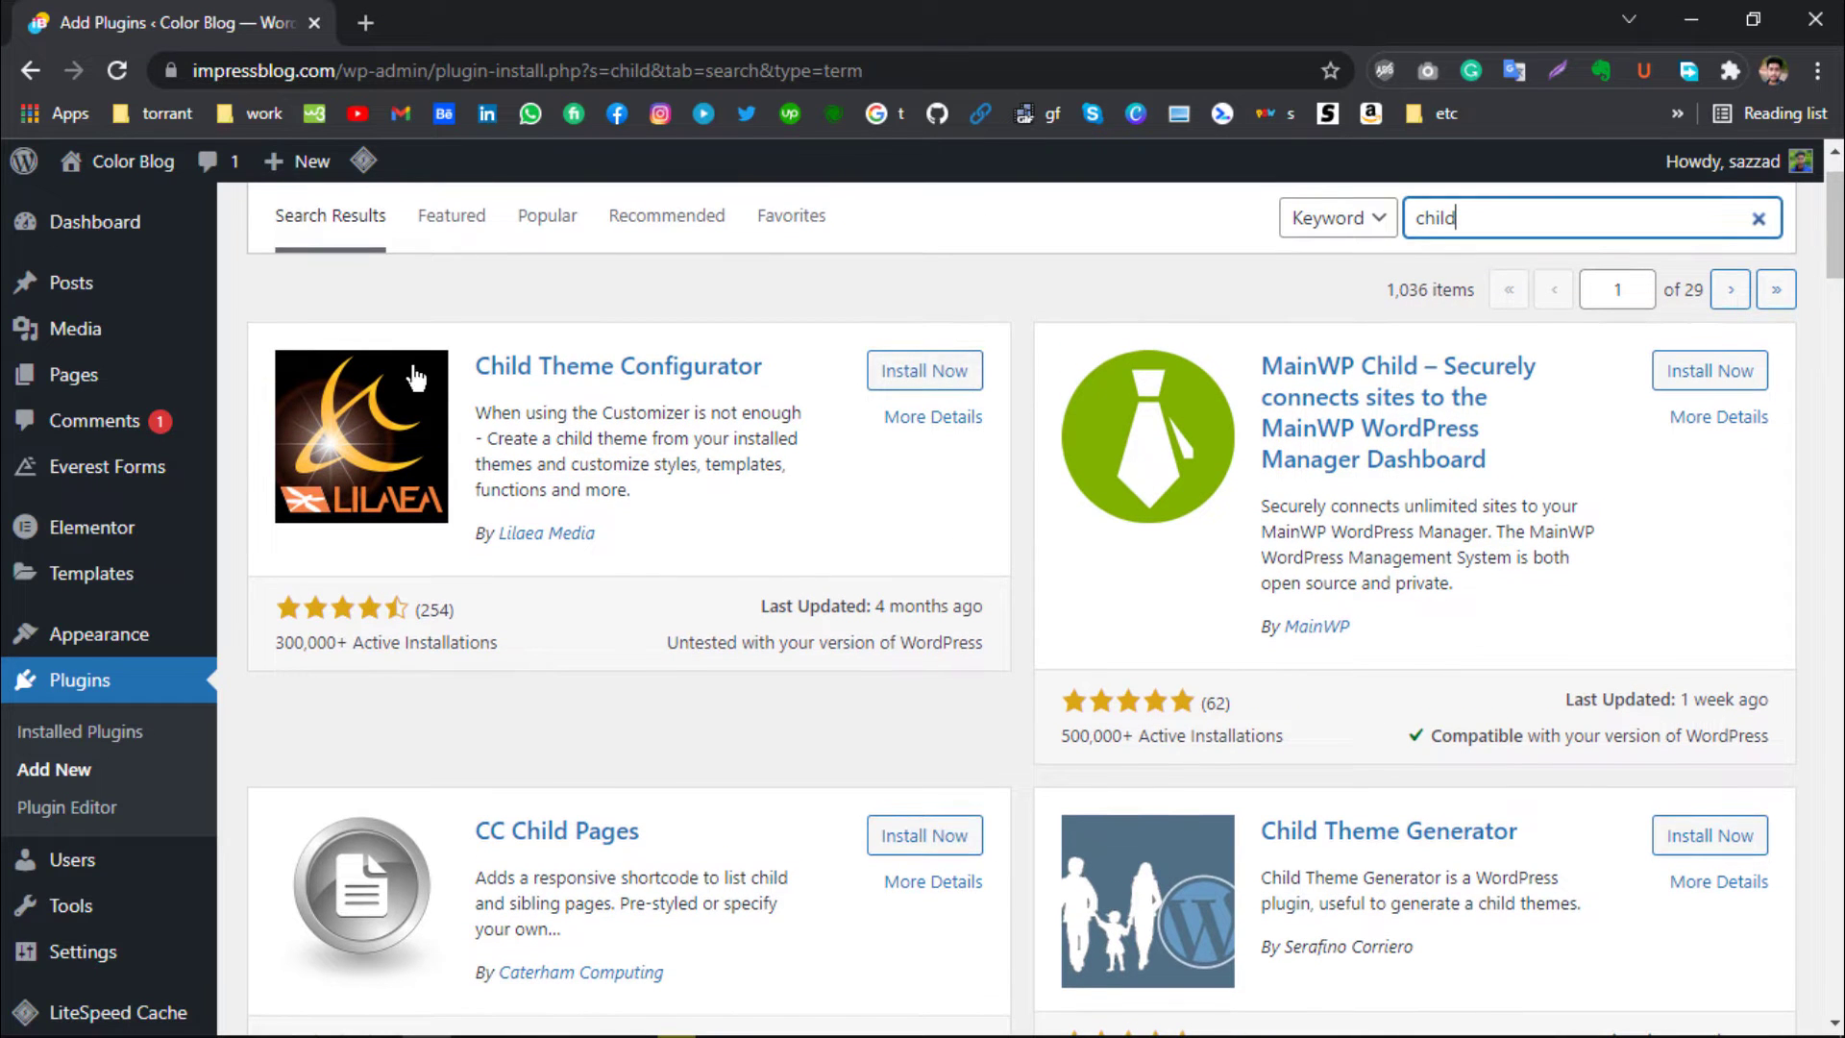
click(913, 371)
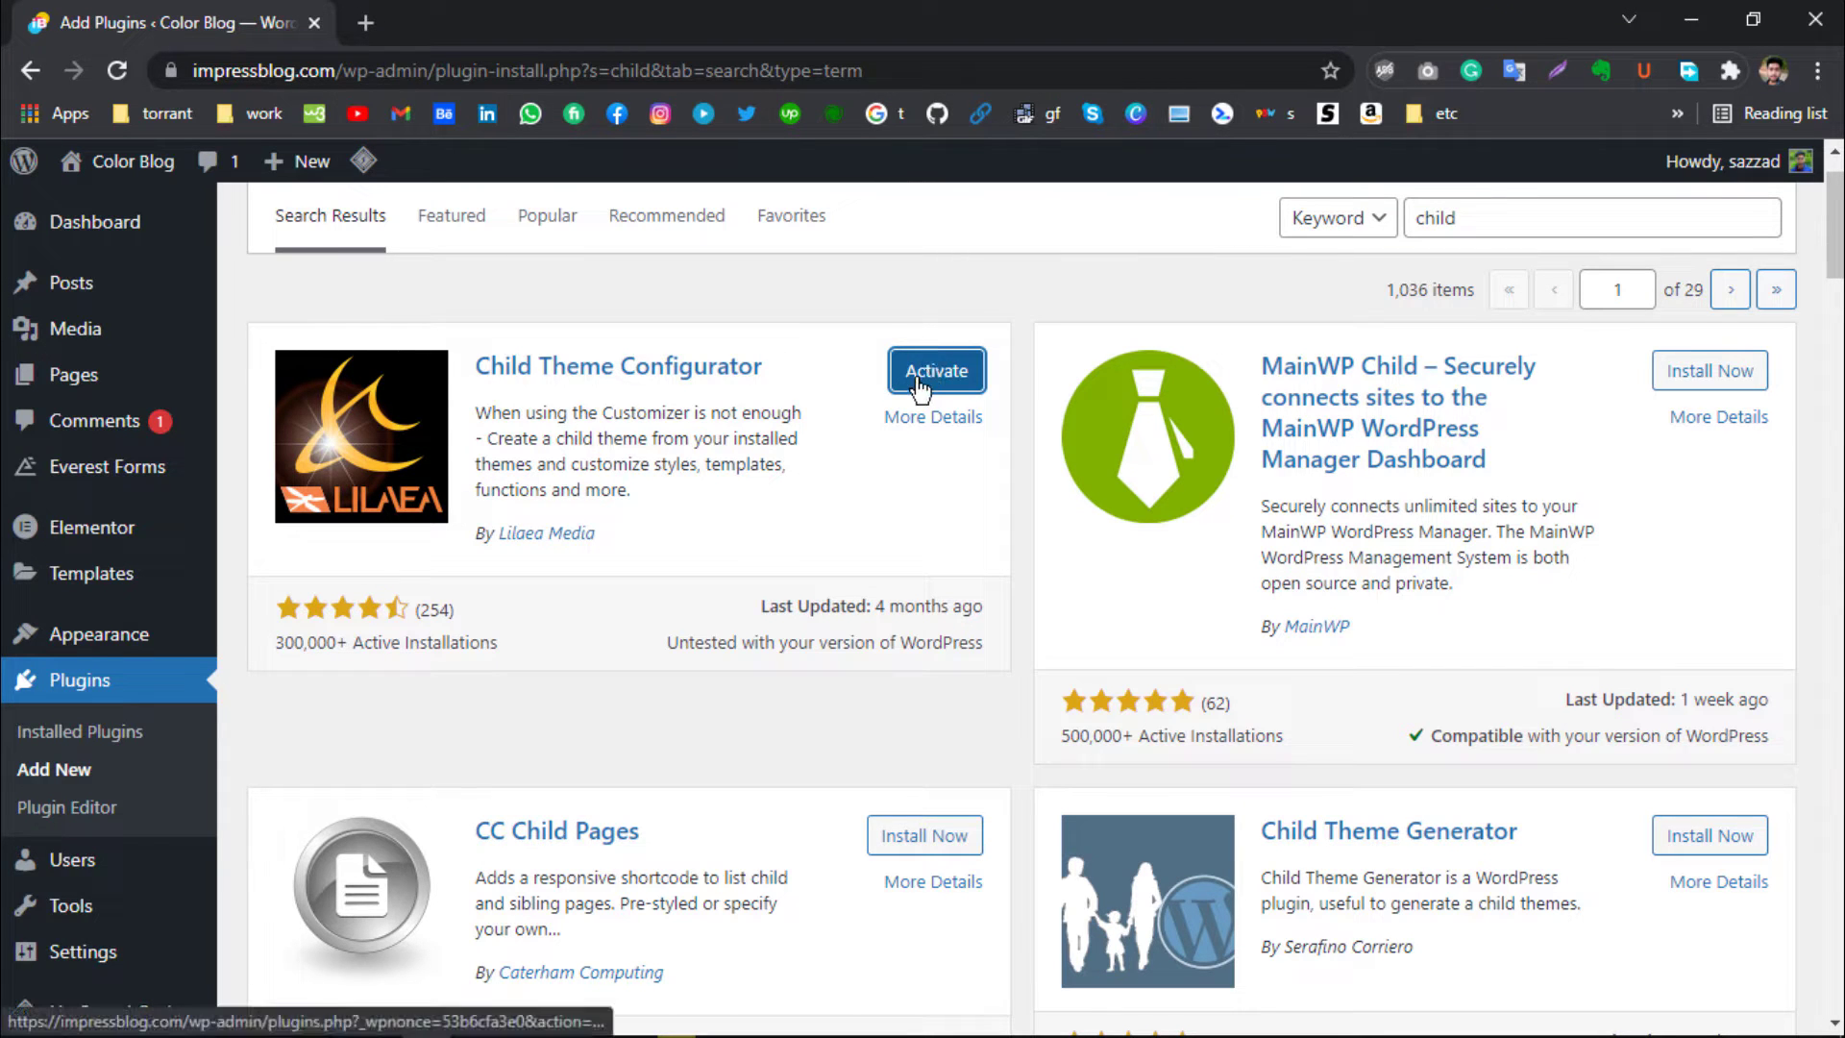
click(916, 384)
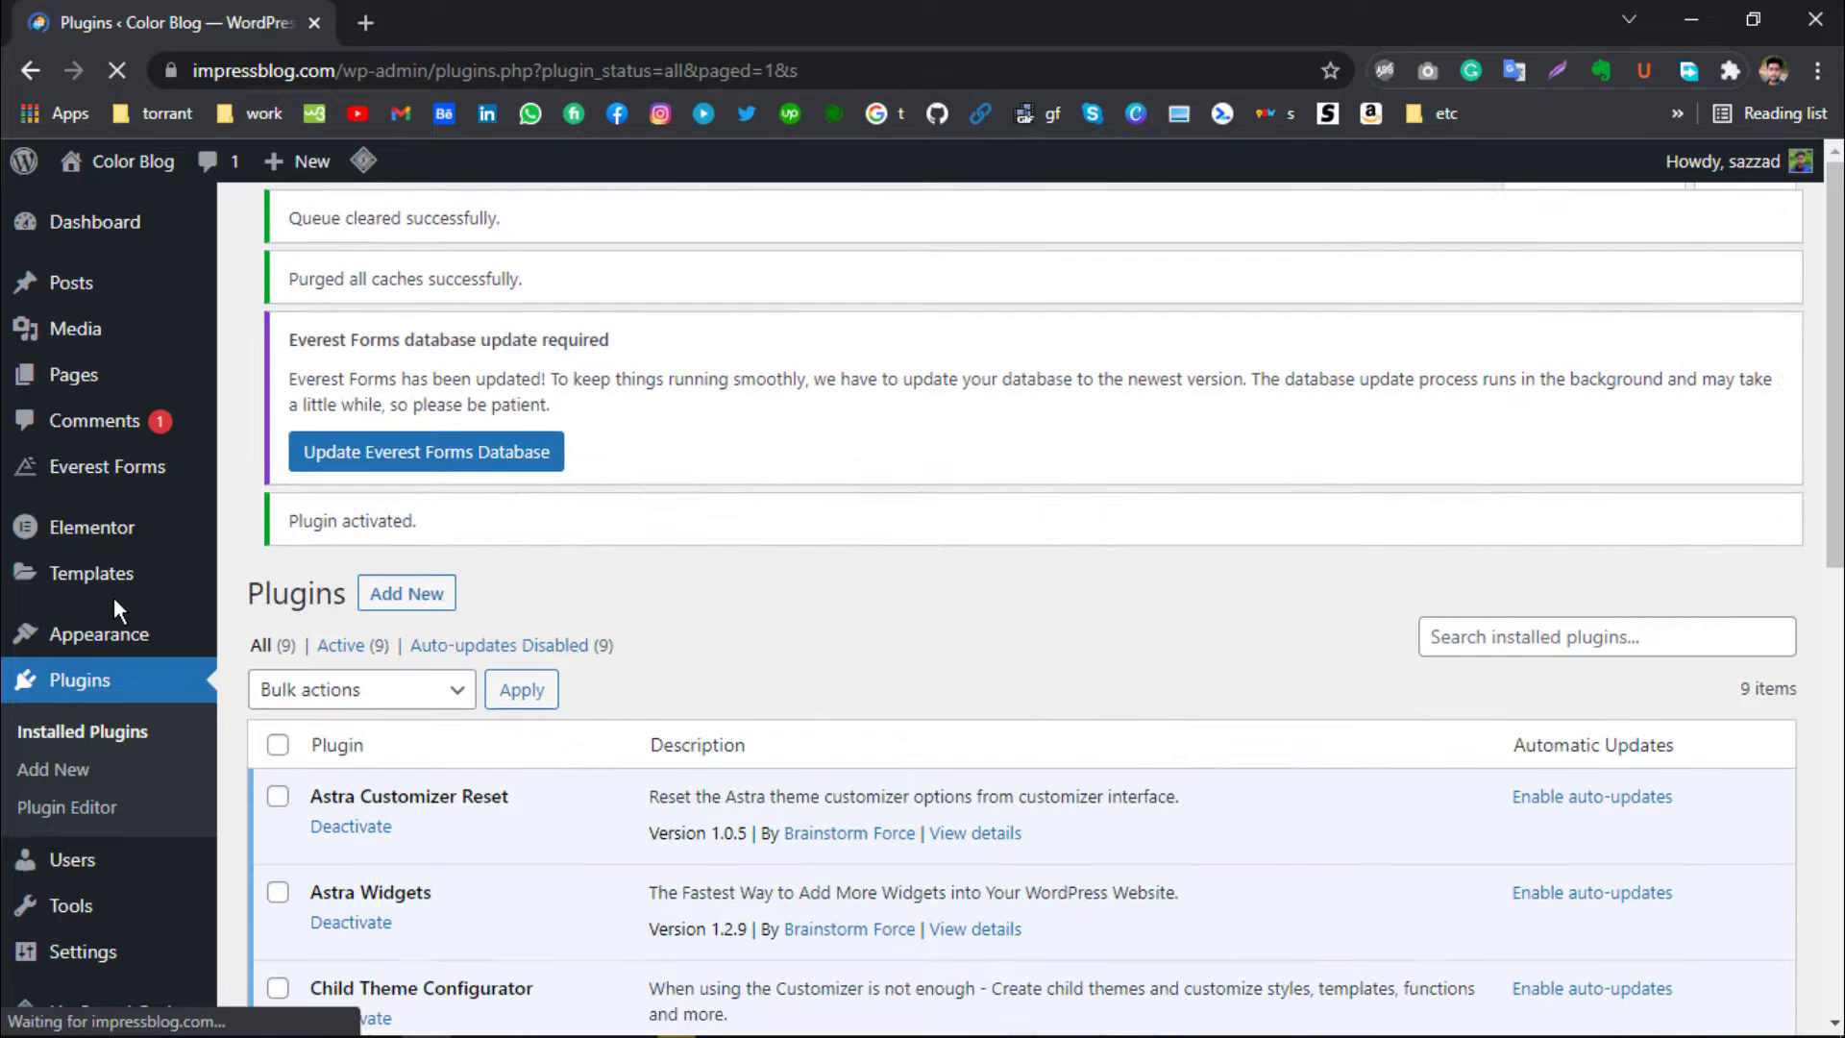
Open the Child Themes tool added by the activated plugin
scroll(1097, 538, down, 3)
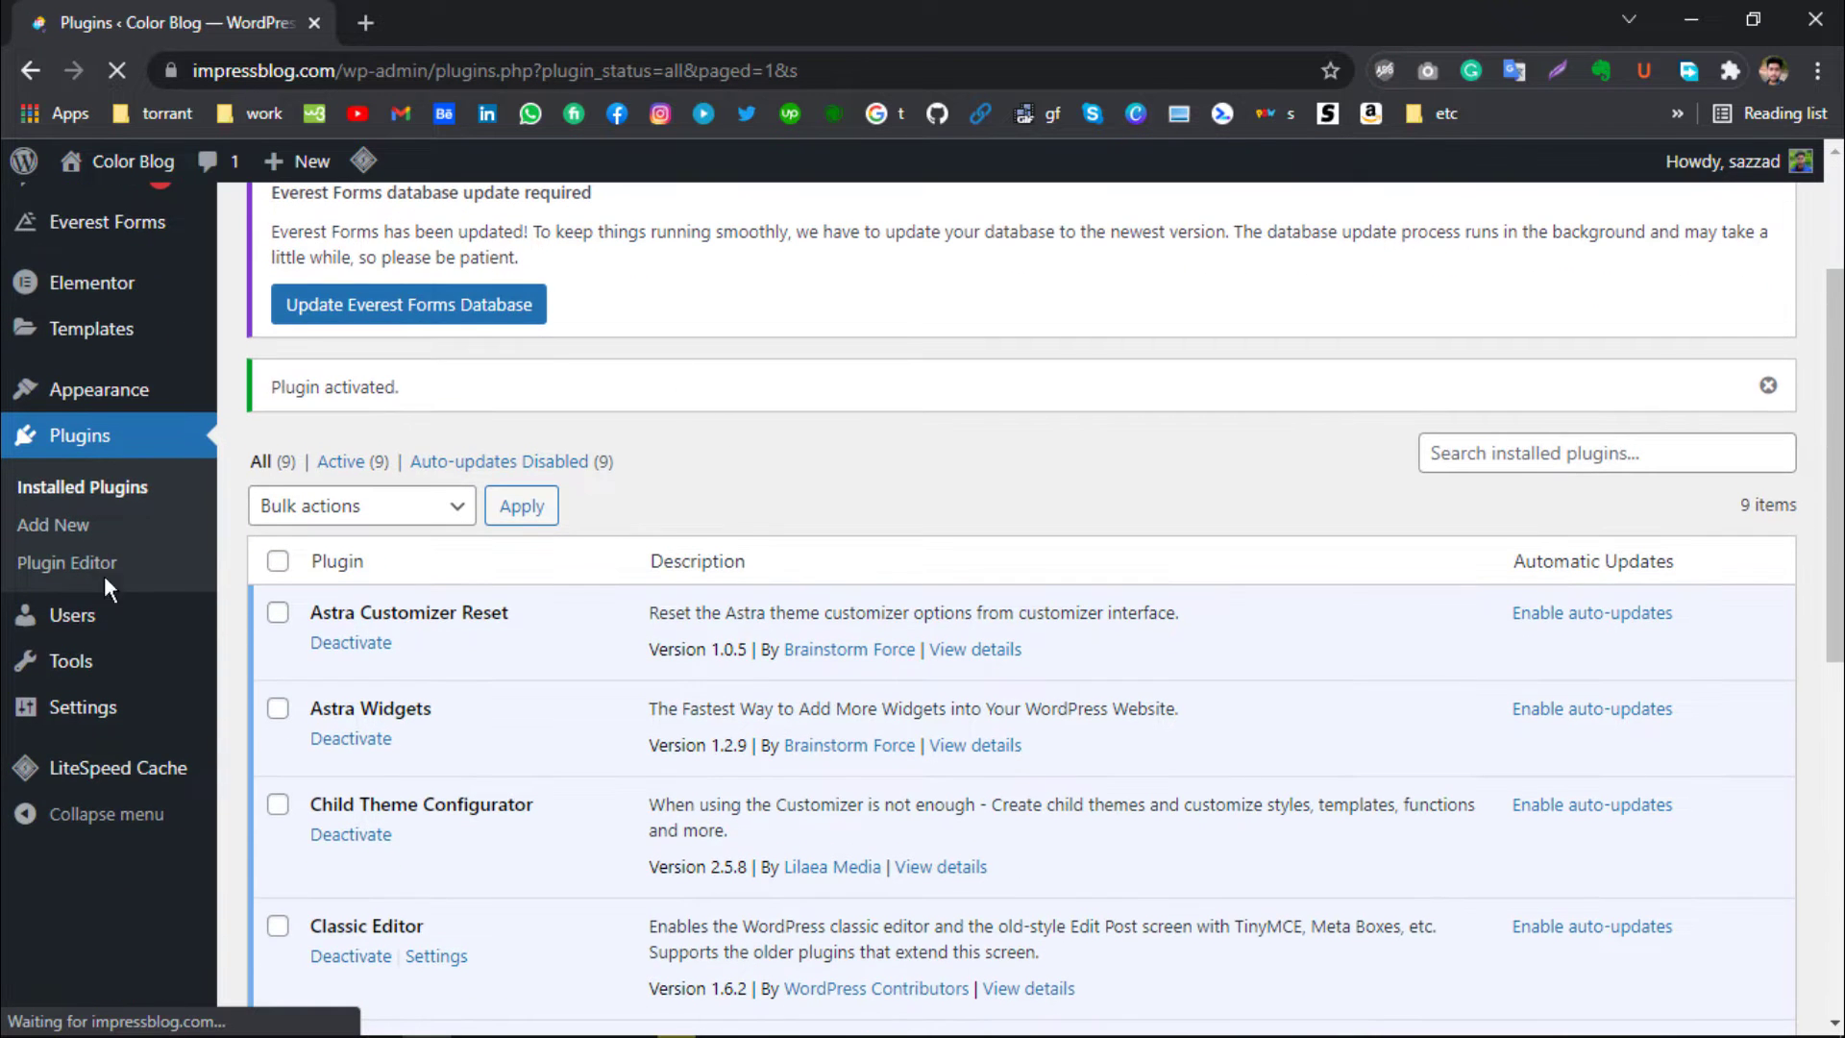
scroll(219, 609, down, 1)
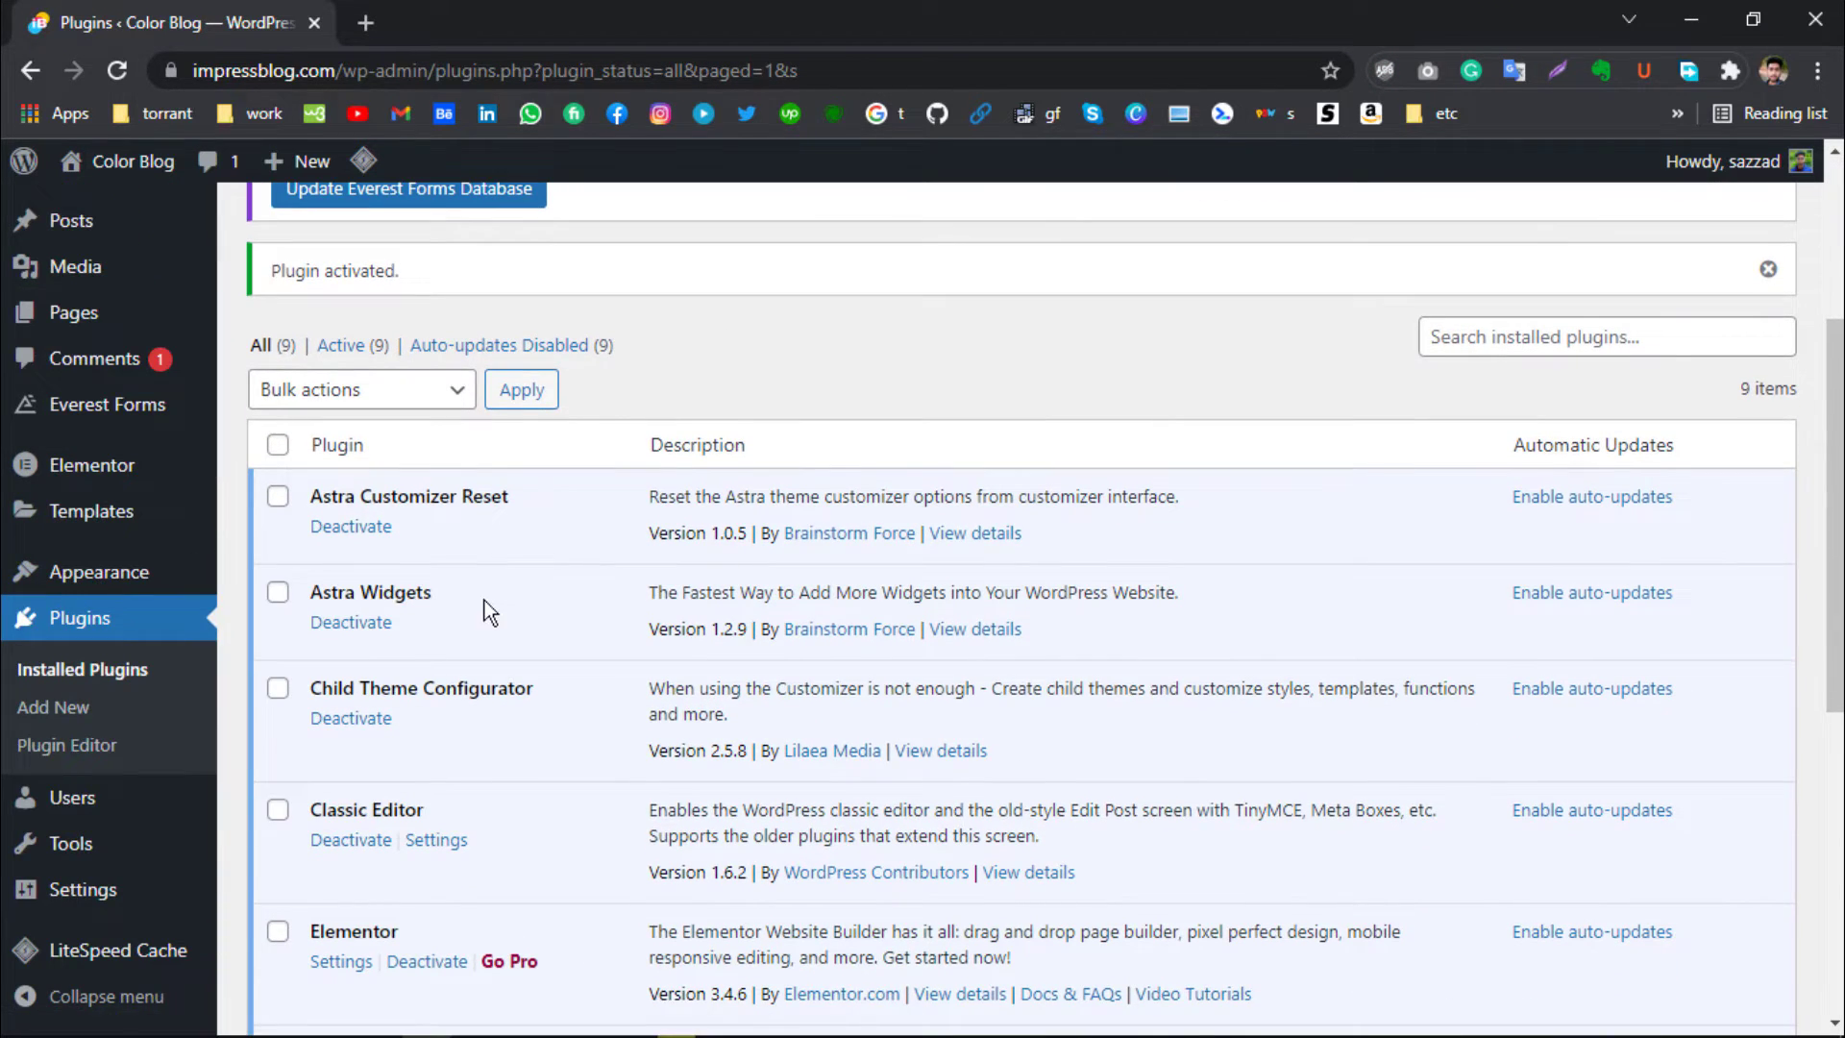
scroll(486, 606, down, 6)
scroll(58, 769, down, 1)
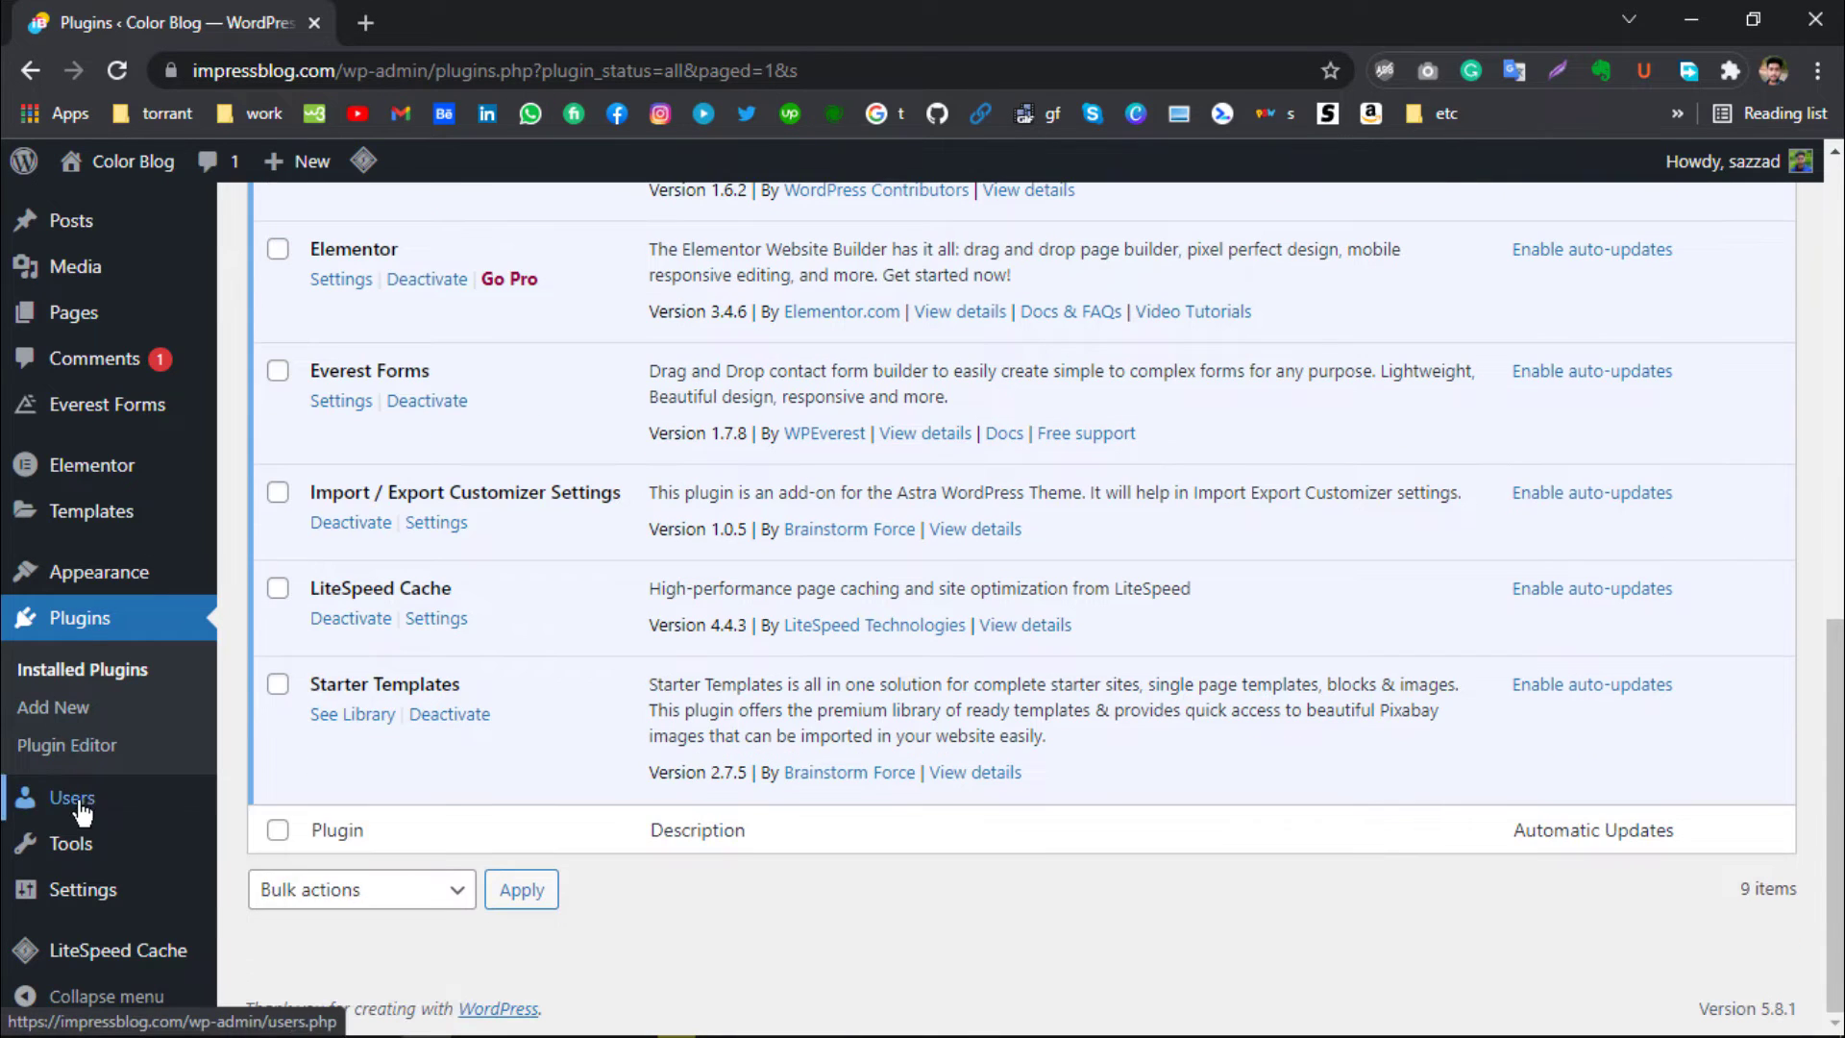
mouse_move(70, 851)
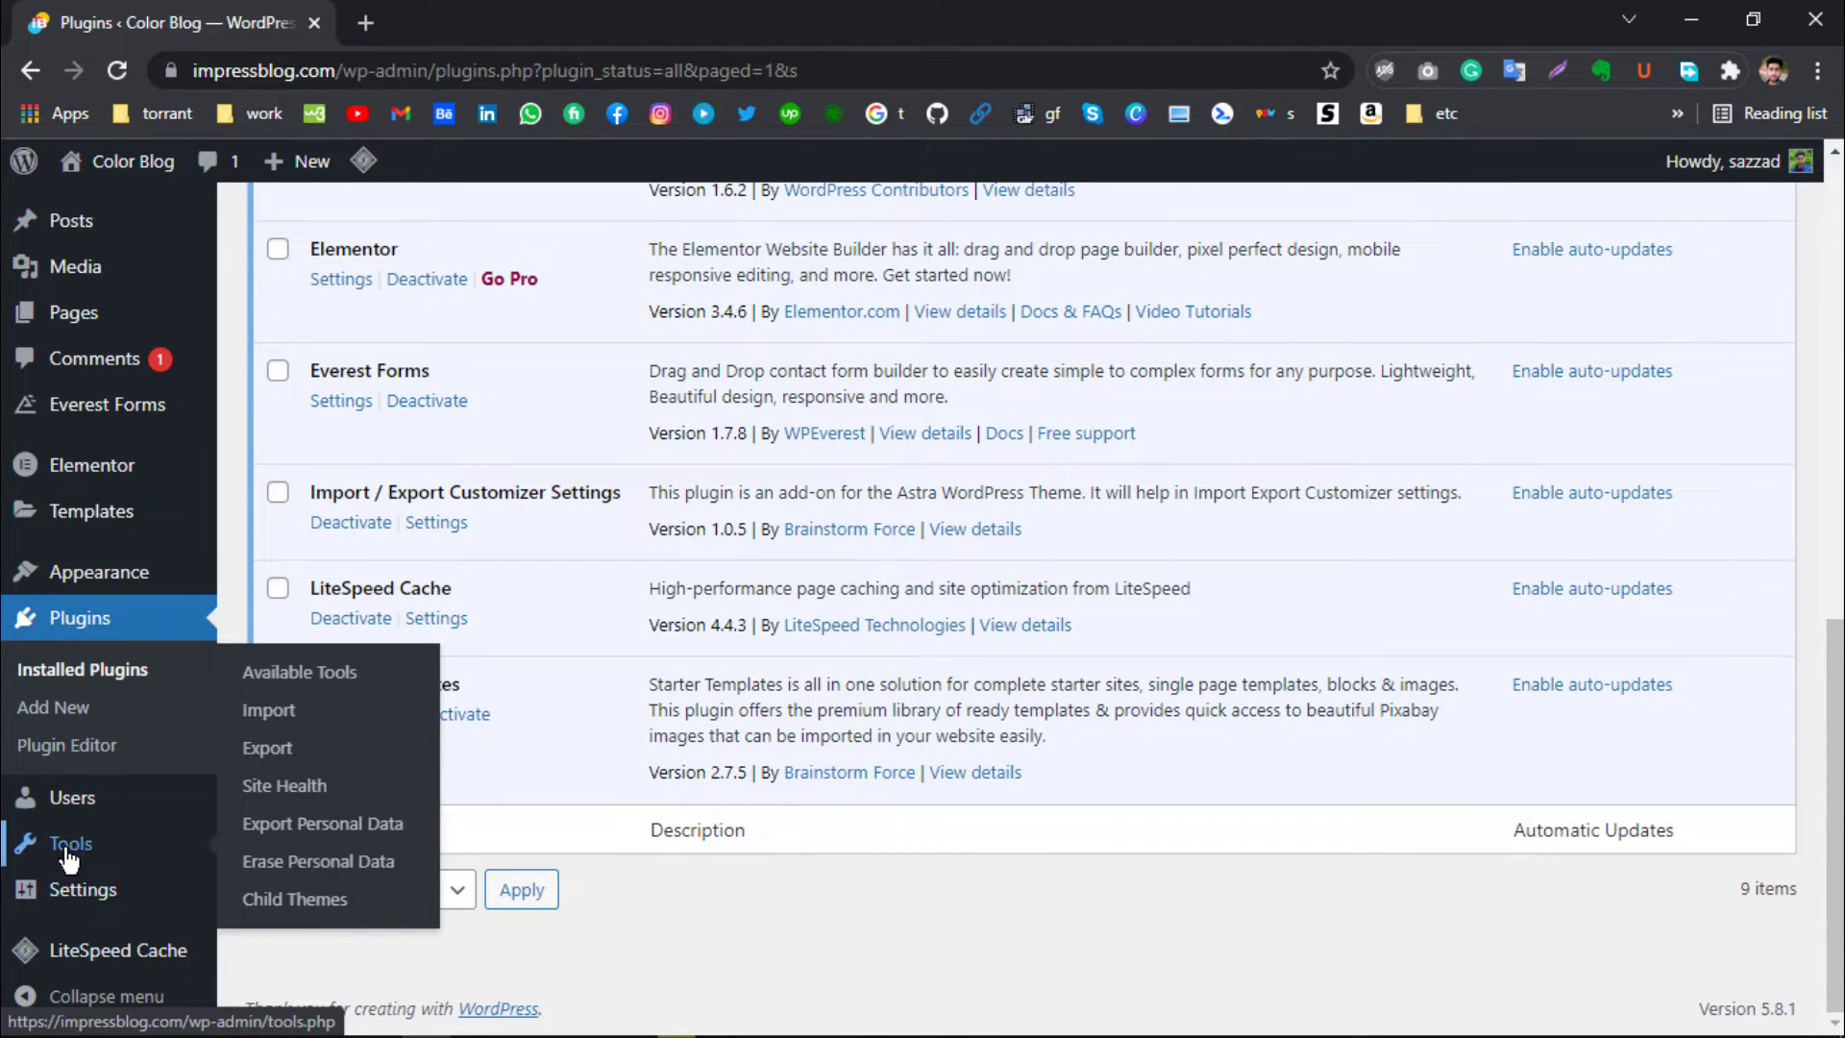
click(296, 908)
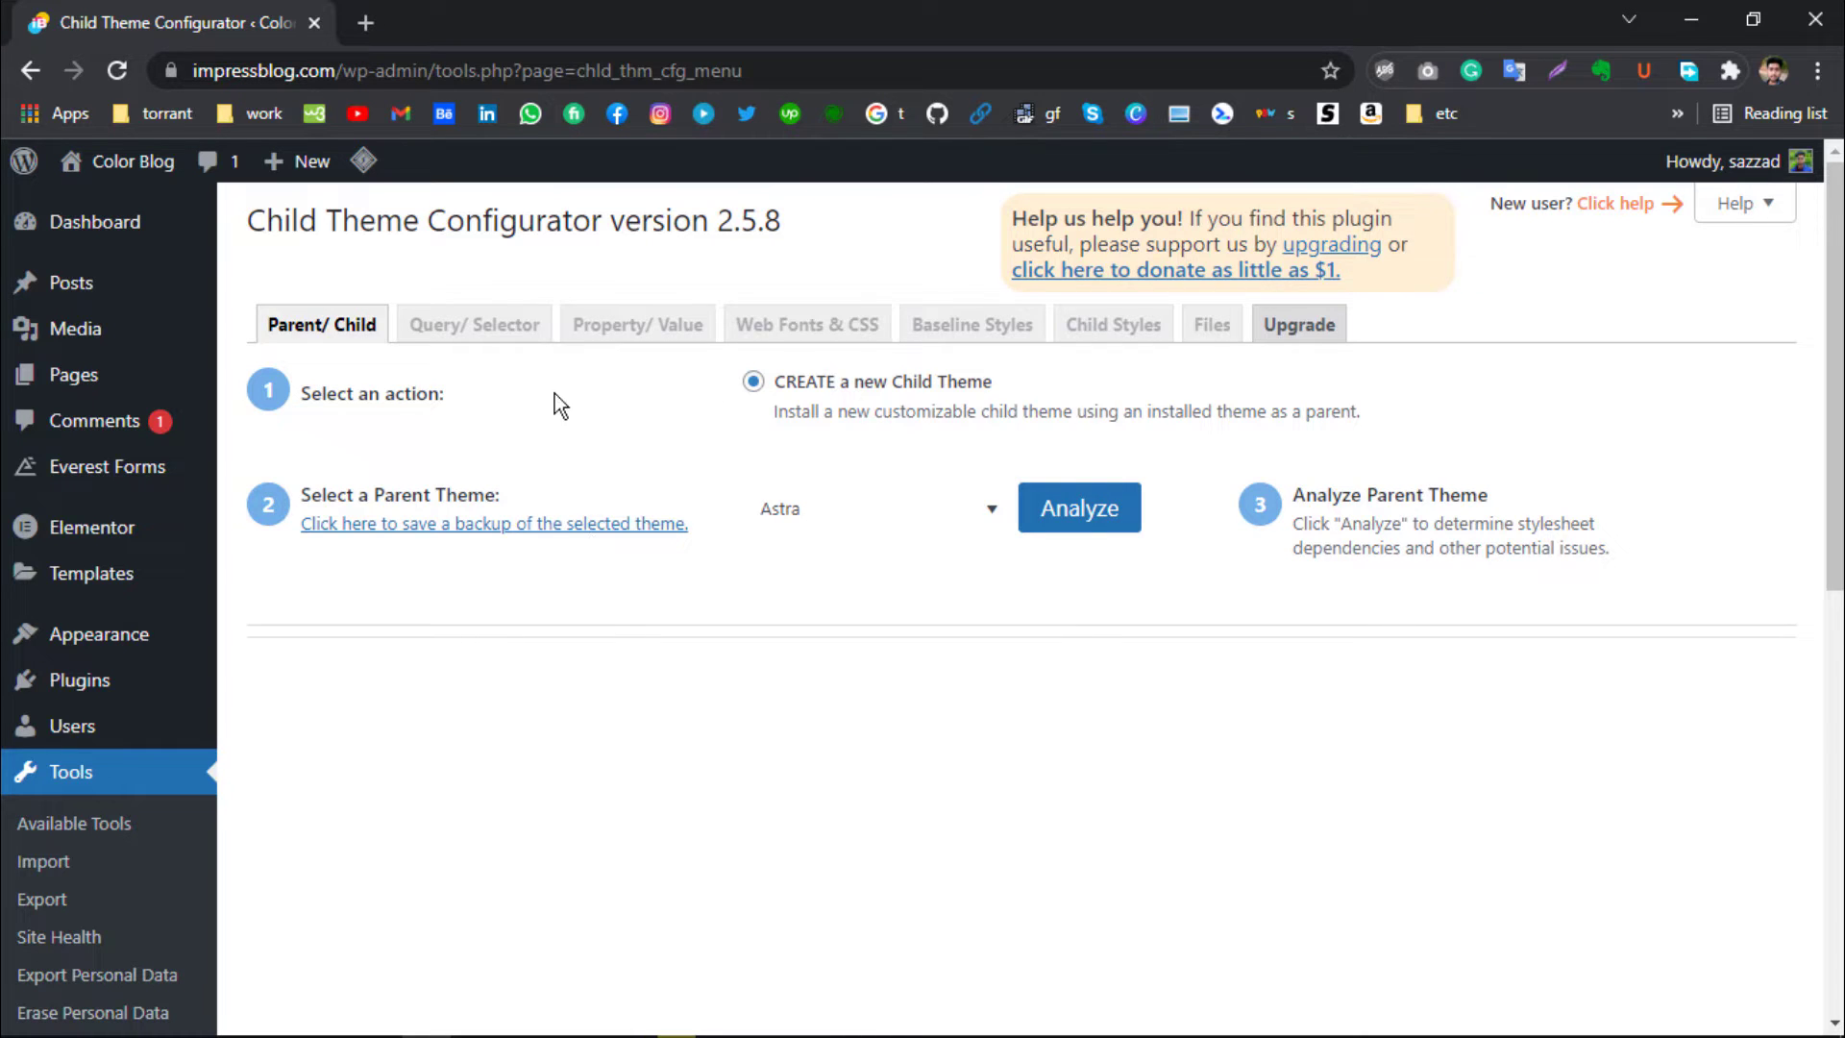
Analyze Astra as the parent theme for a new child theme and review the analysis
scroll(1066, 478, down, 2)
scroll(1057, 478, up, 1)
click(1110, 428)
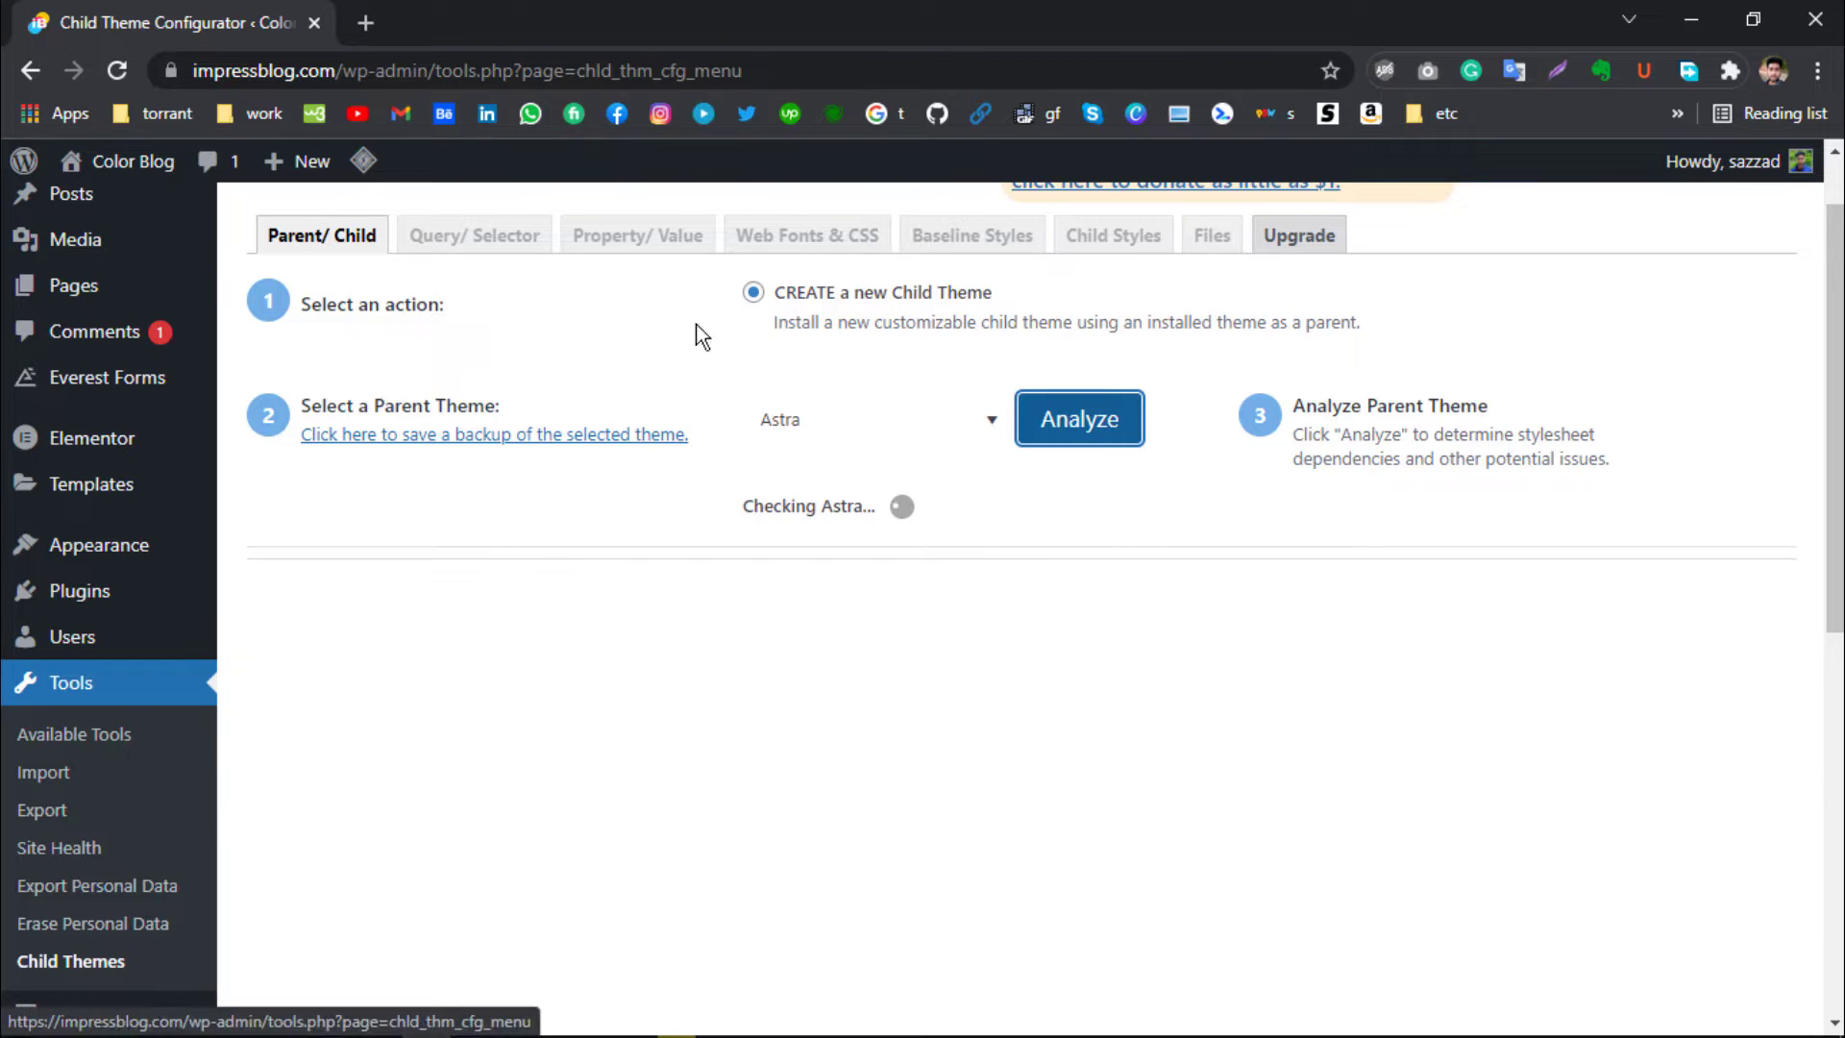
scroll(1086, 571, down, 1)
scroll(1086, 569, down, 2)
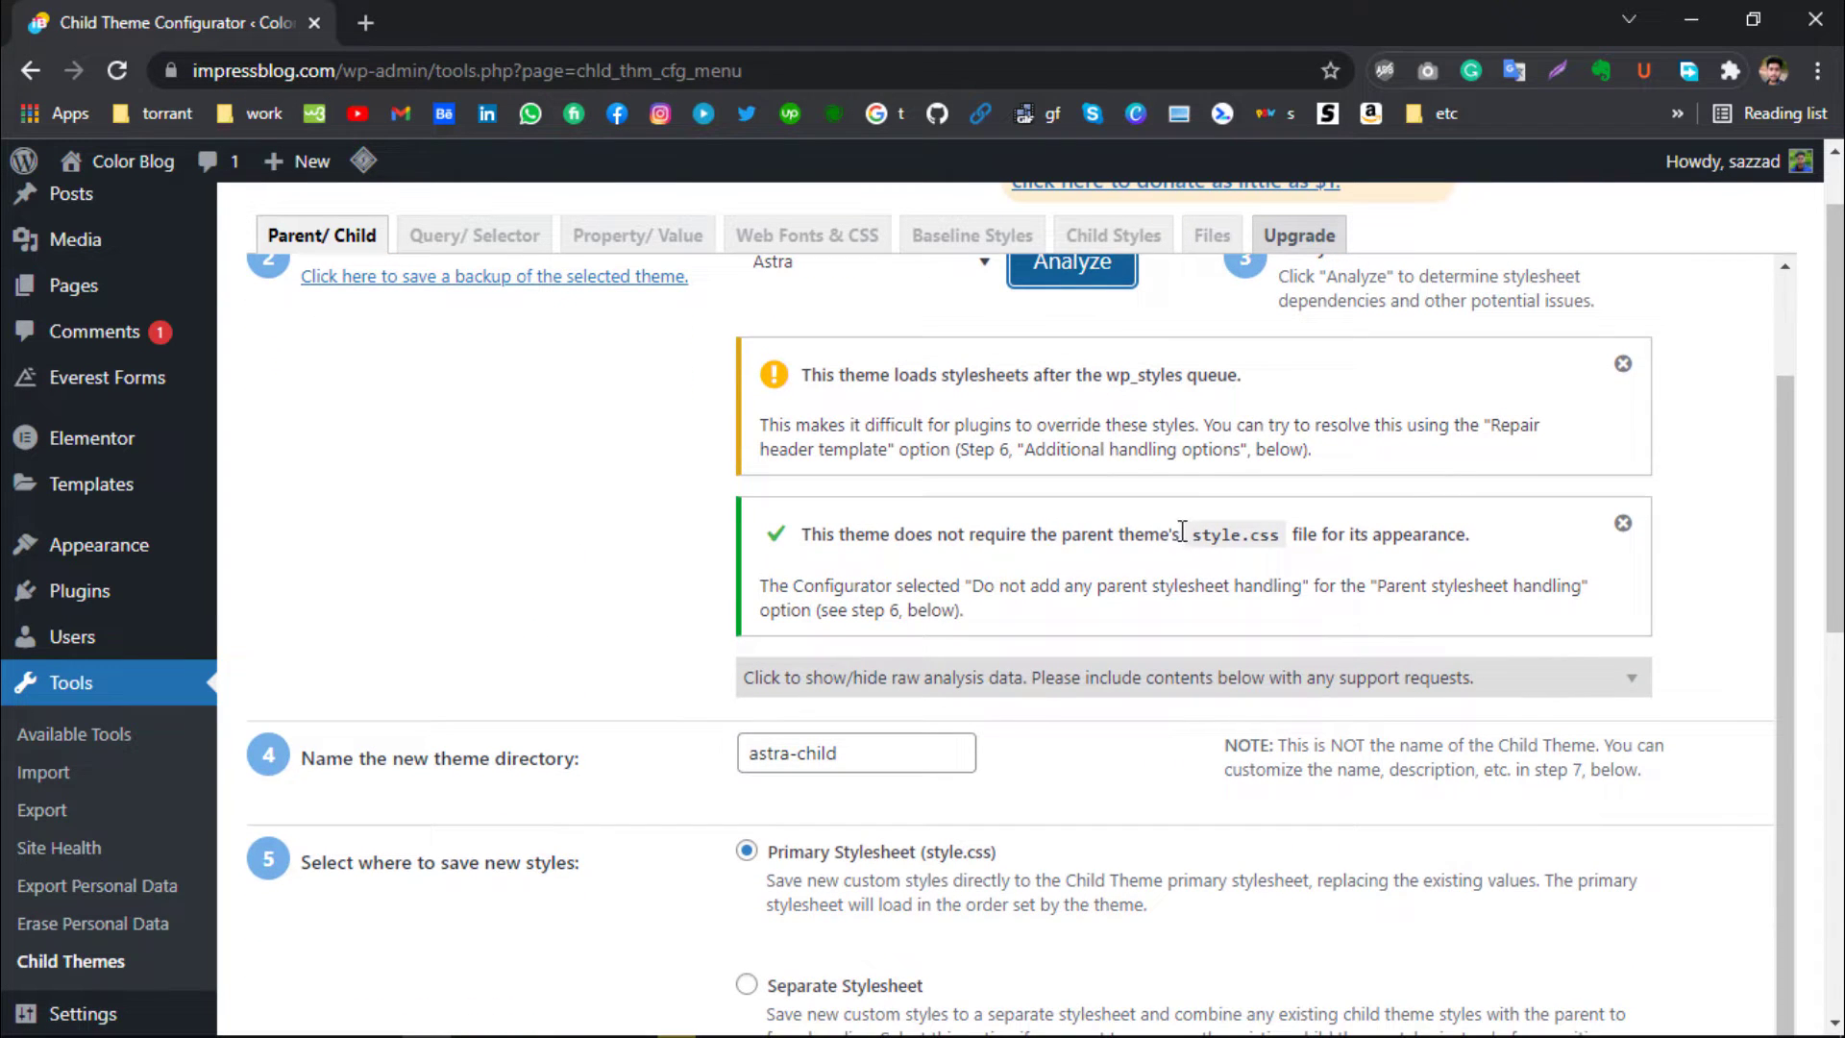
scroll(665, 481, up, 2)
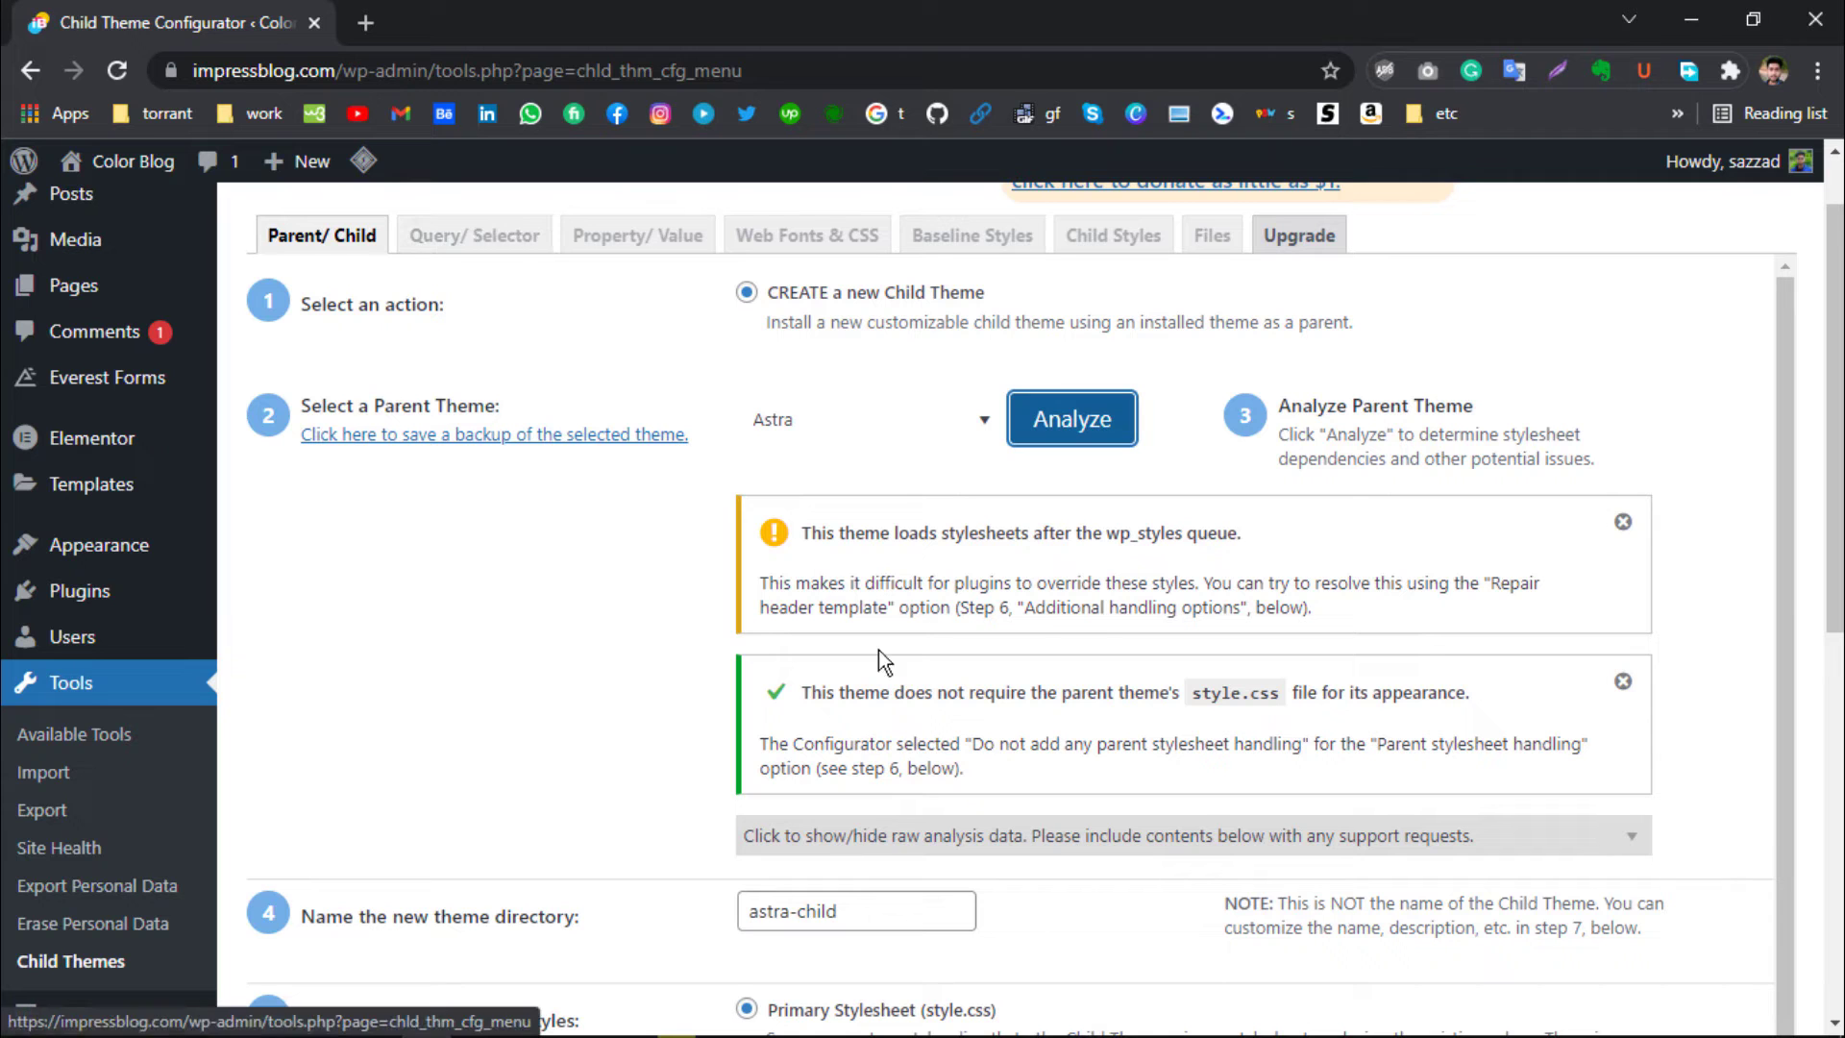
Name the new theme directory "Astra Child"
scroll(845, 538, down, 3)
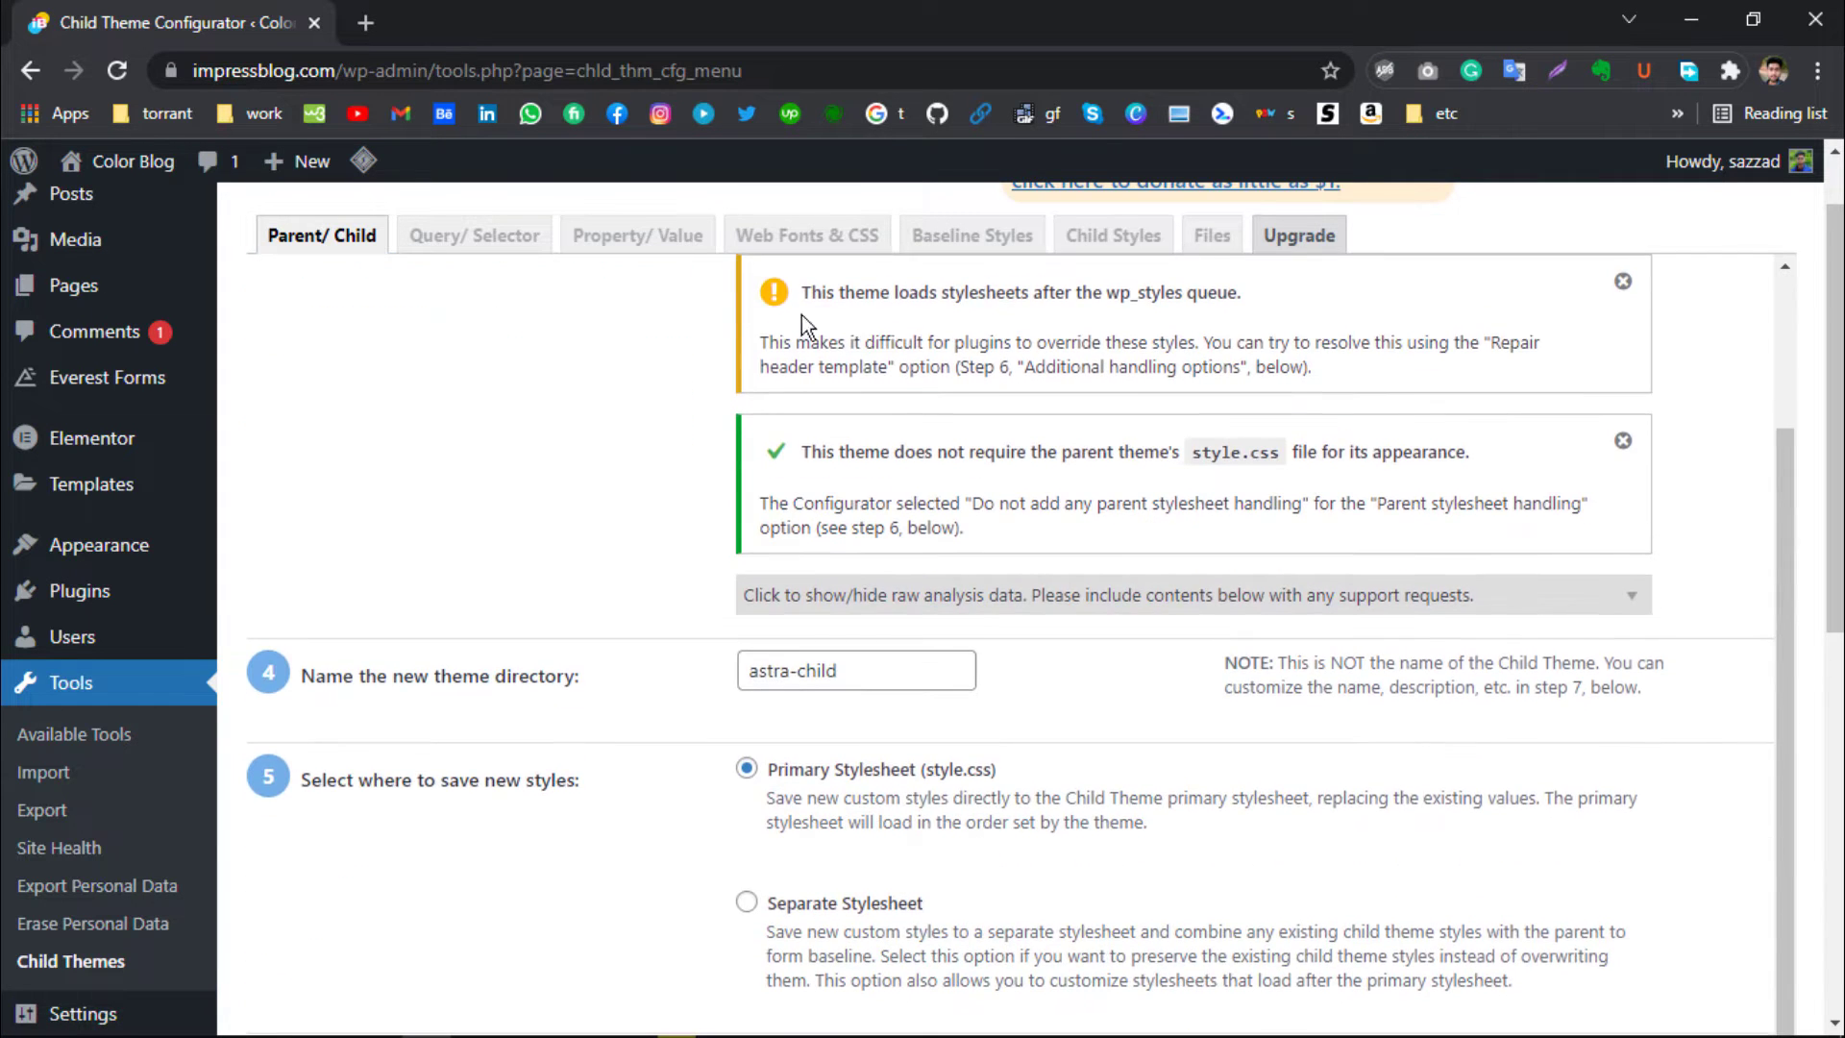
scroll(1124, 478, down, 2)
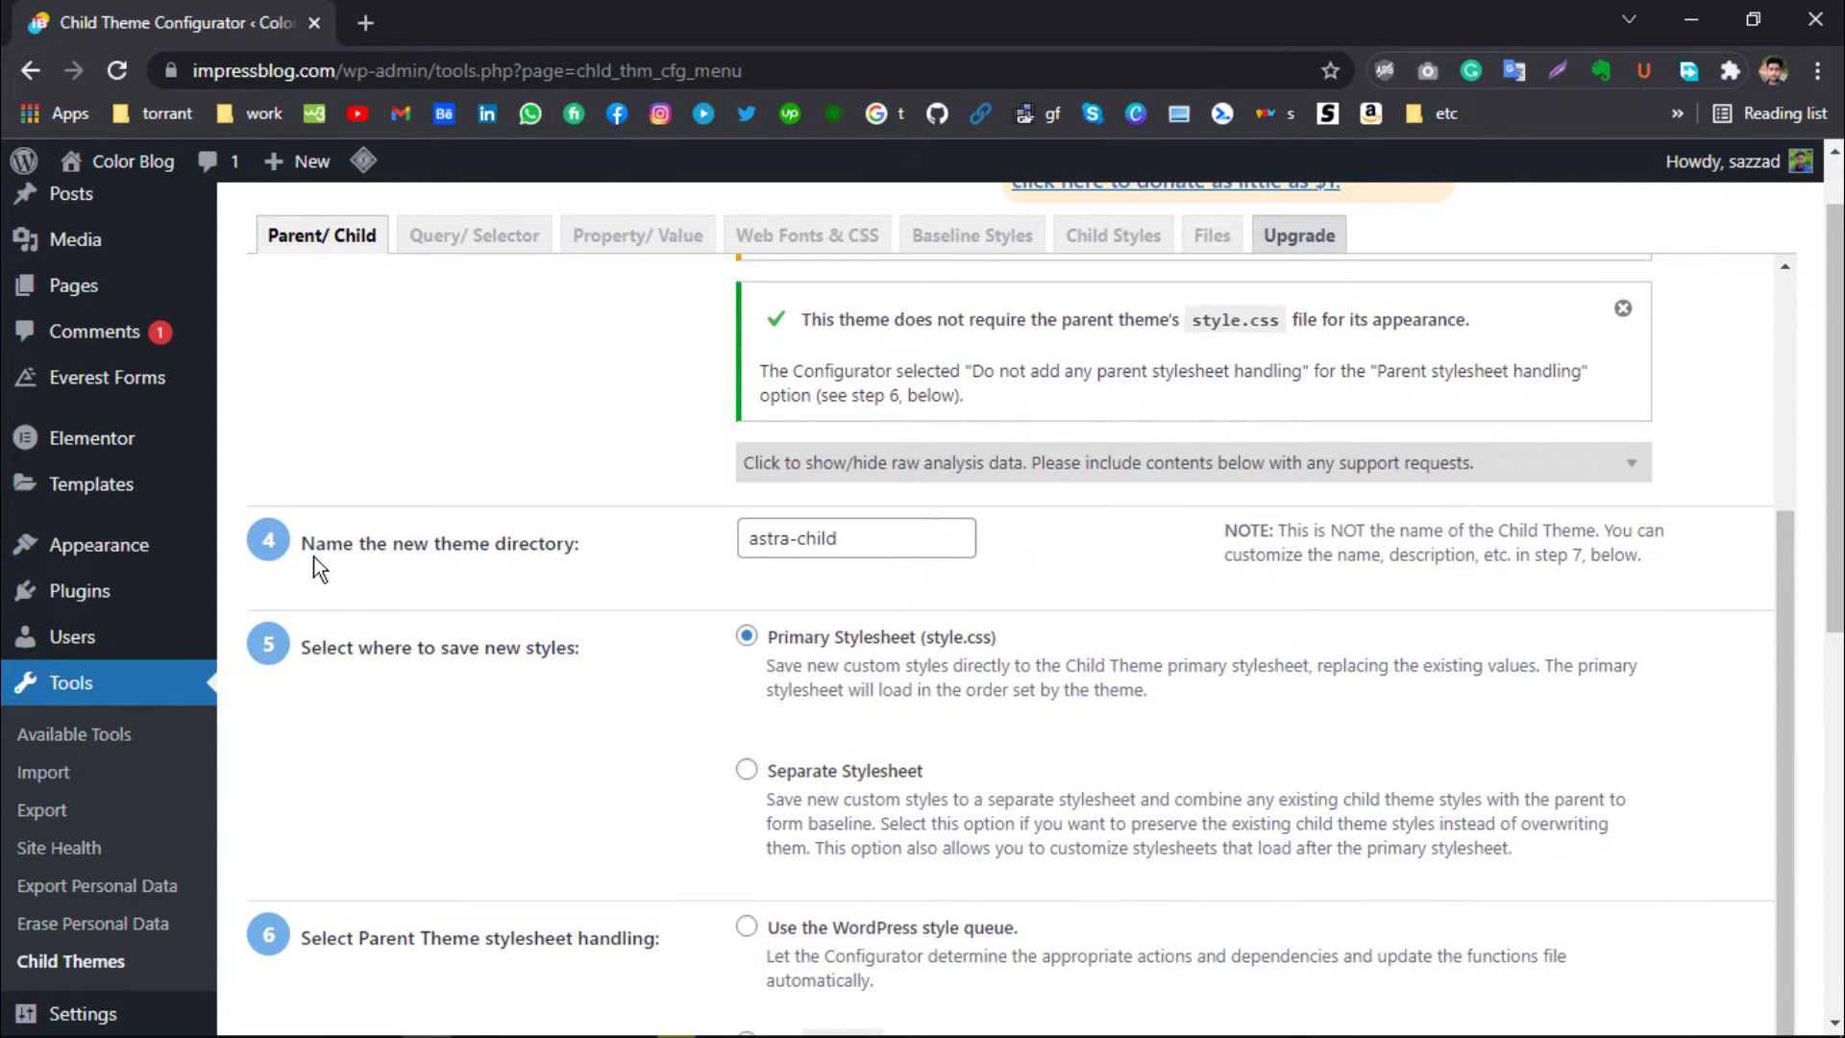
drag(838, 538, 707, 540)
key(BackSpace)
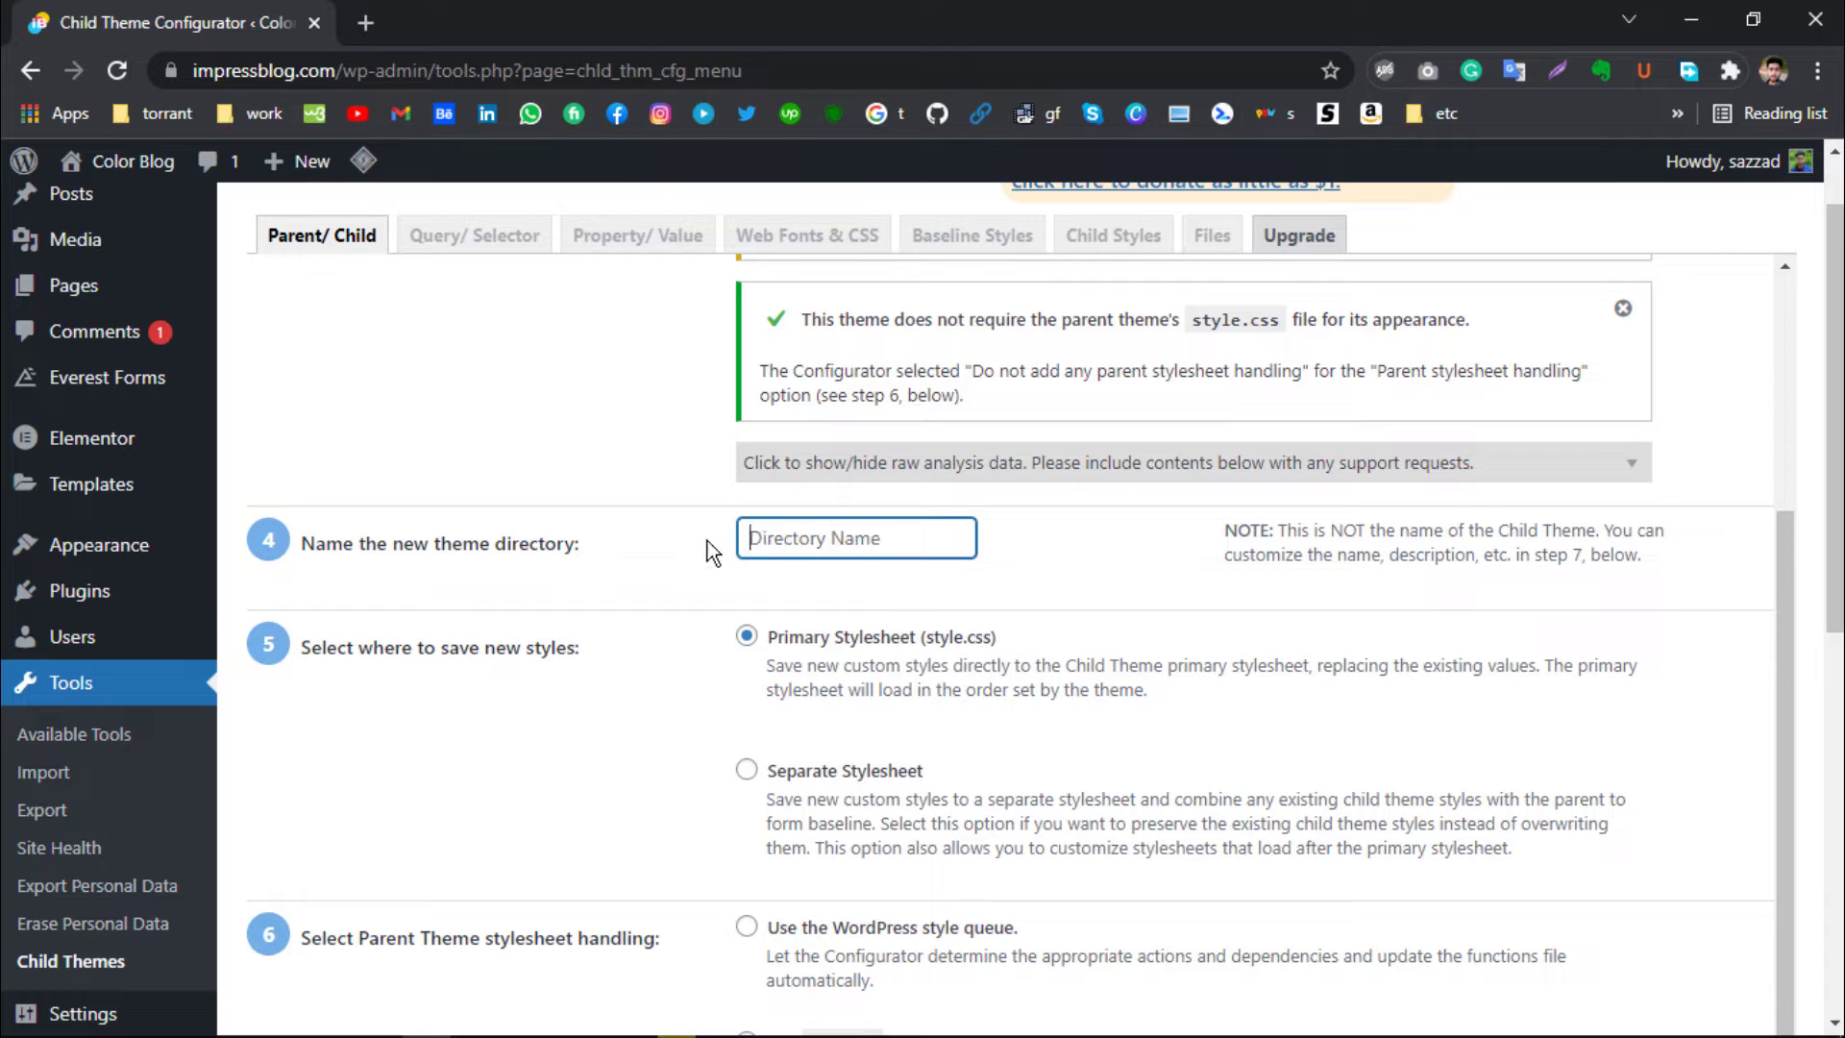
text(Astra )
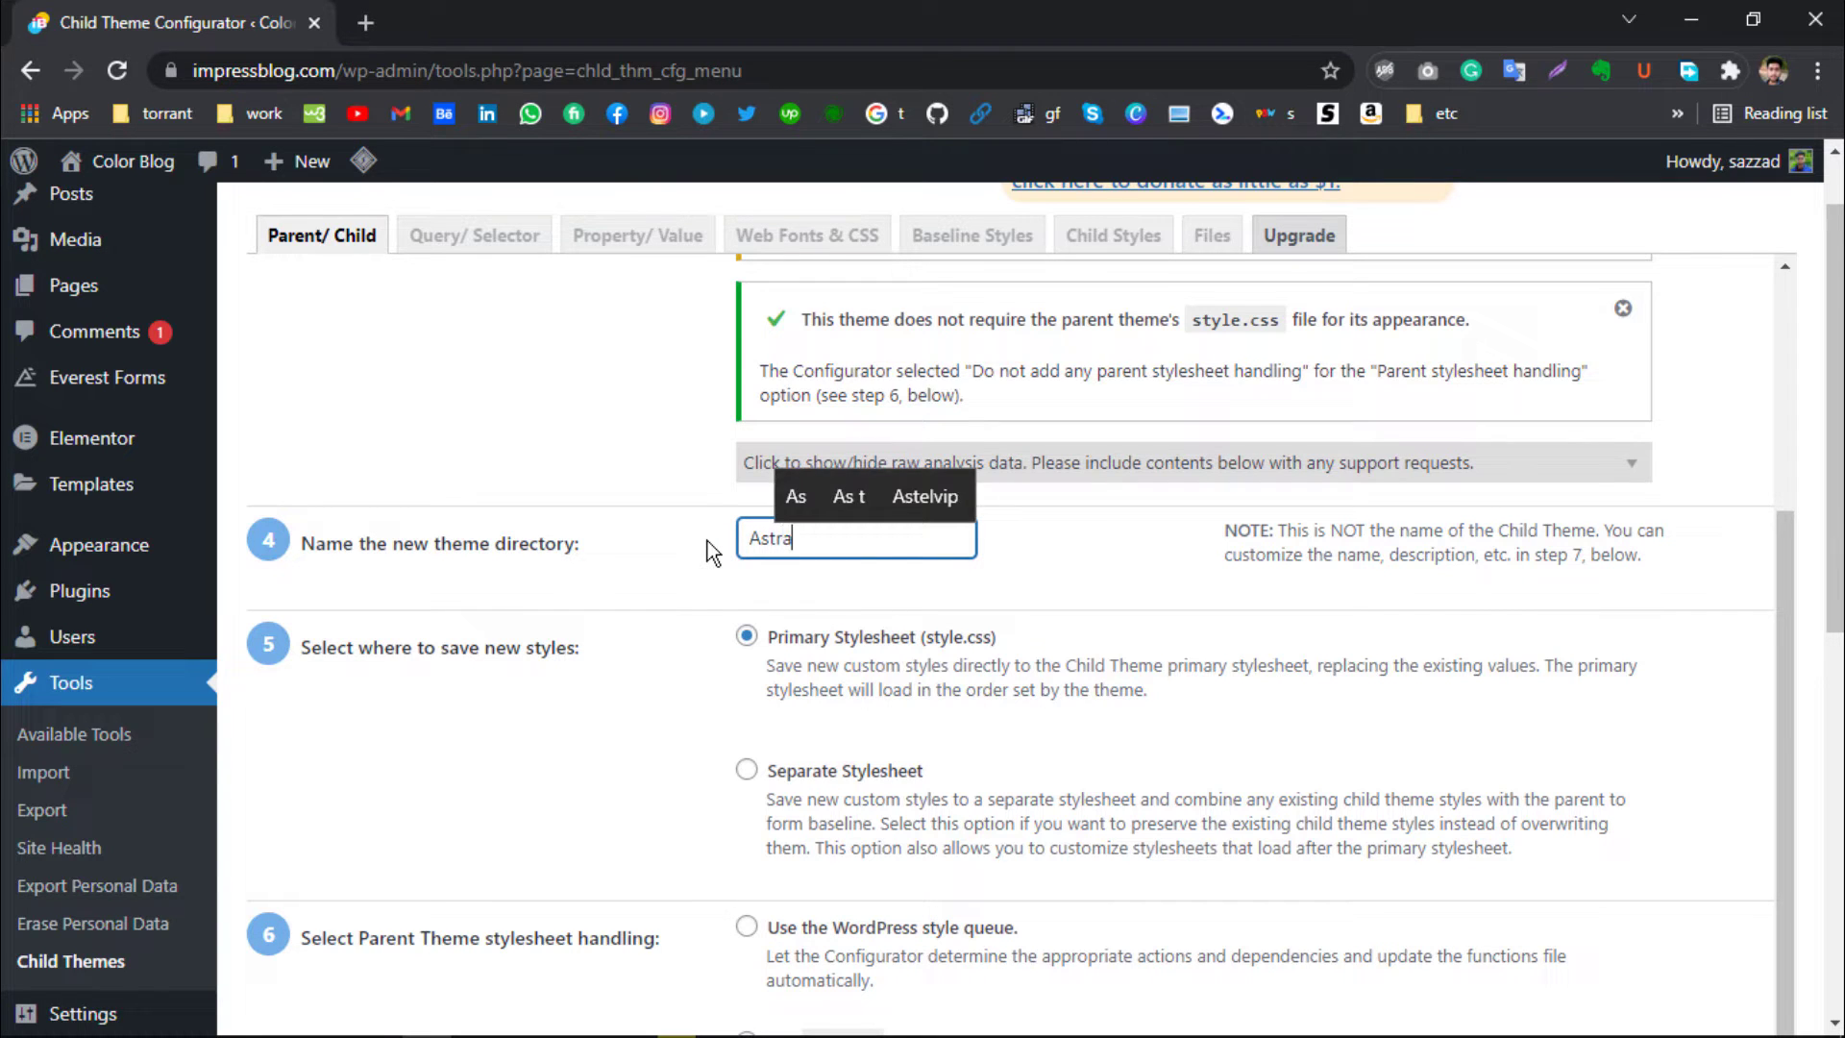
text(C)
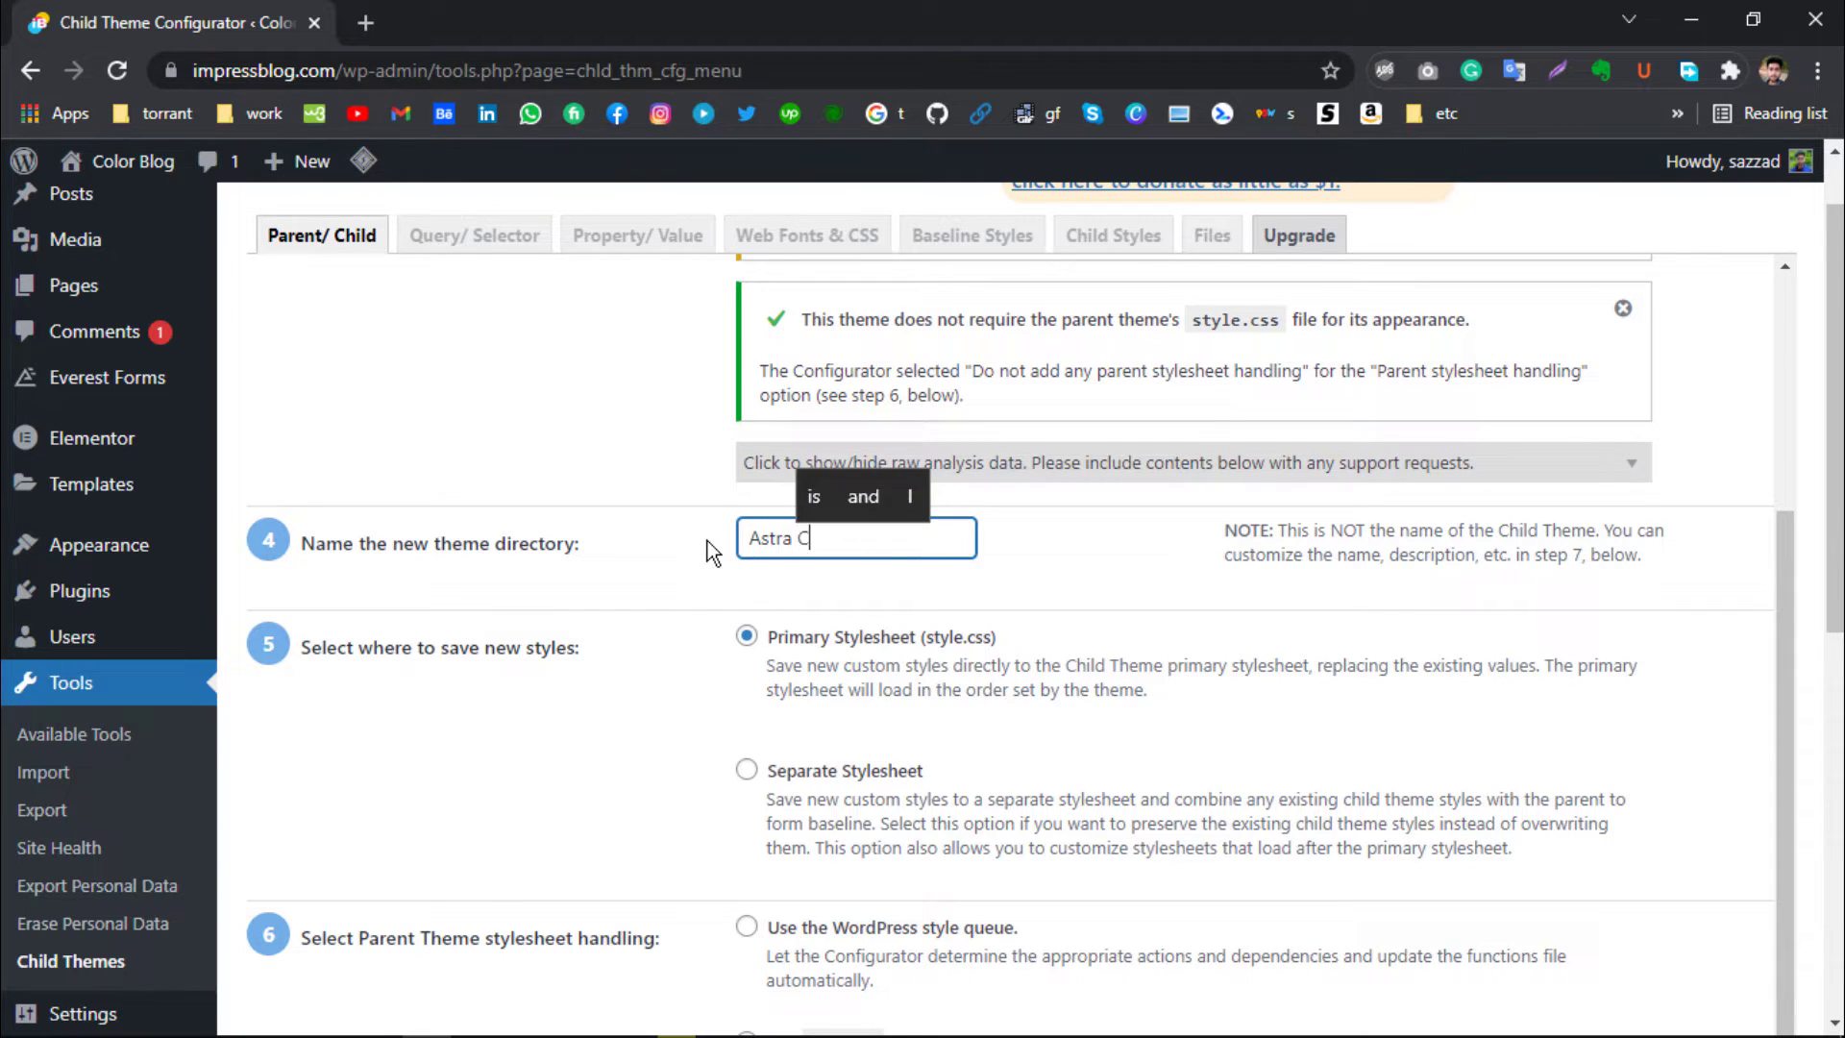
text(hild)
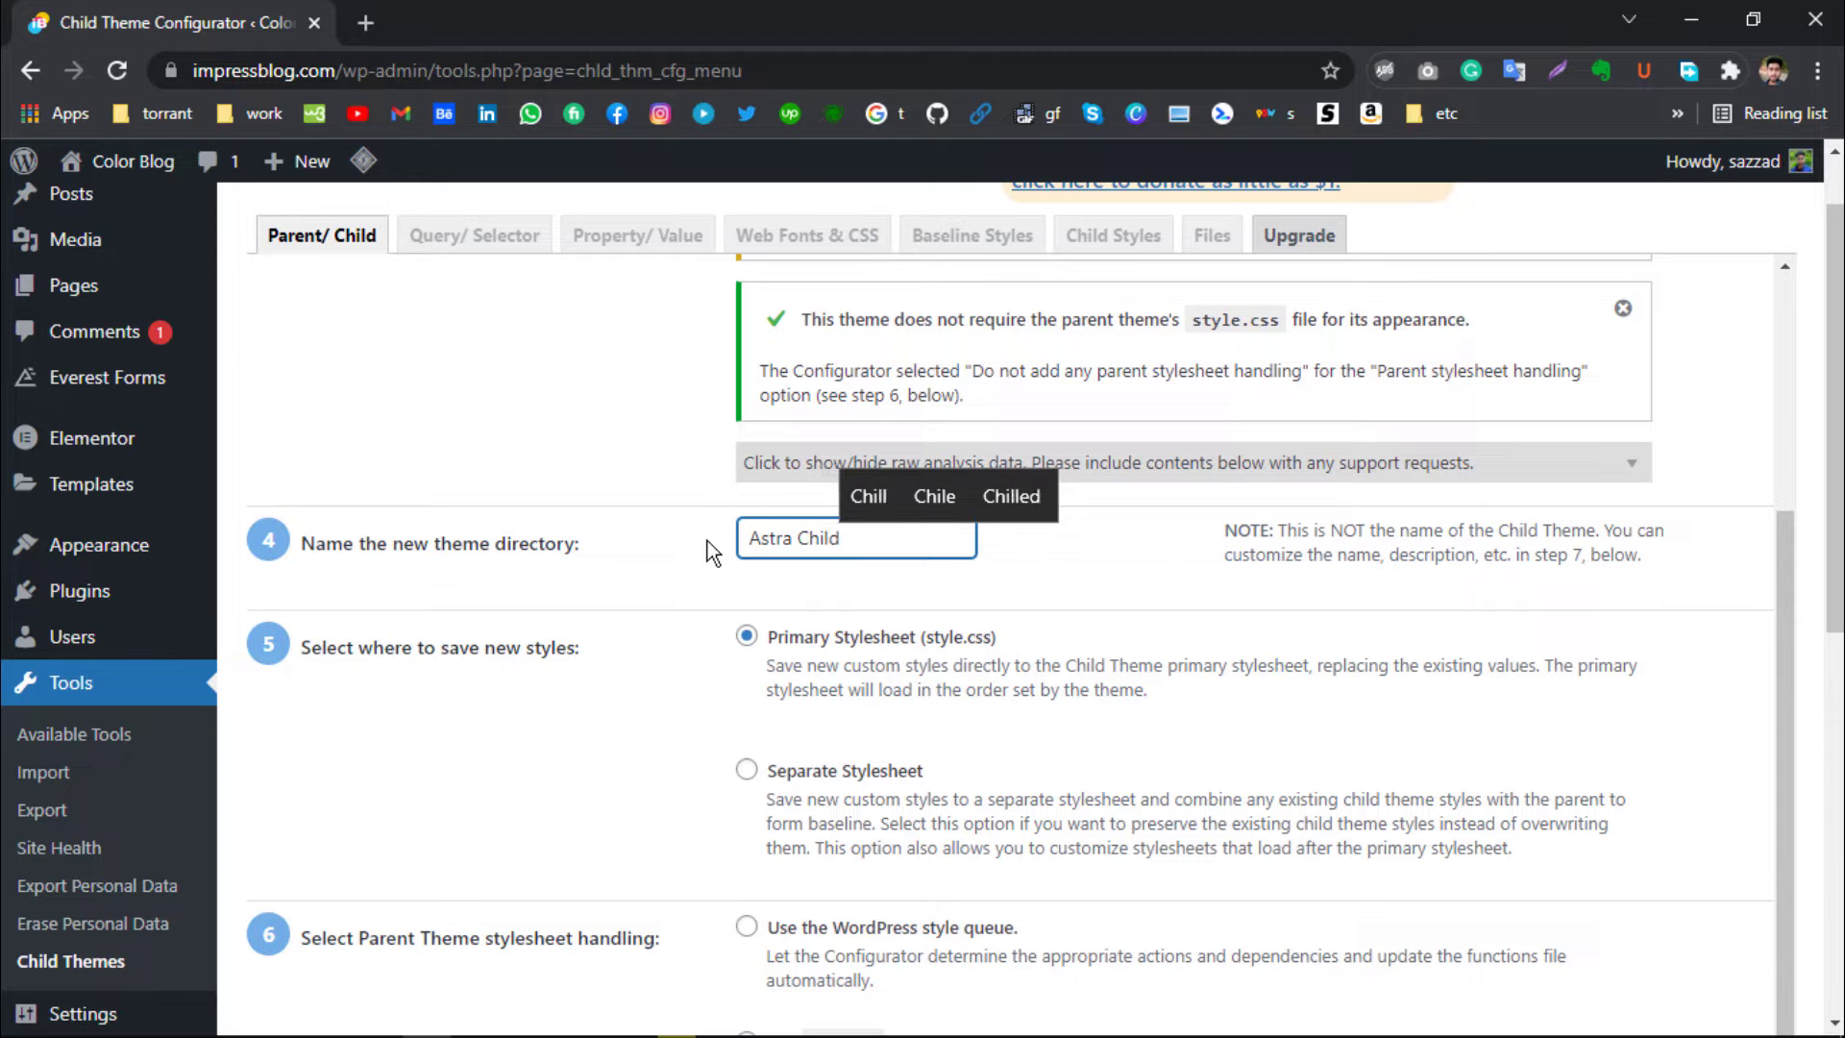
click(1078, 568)
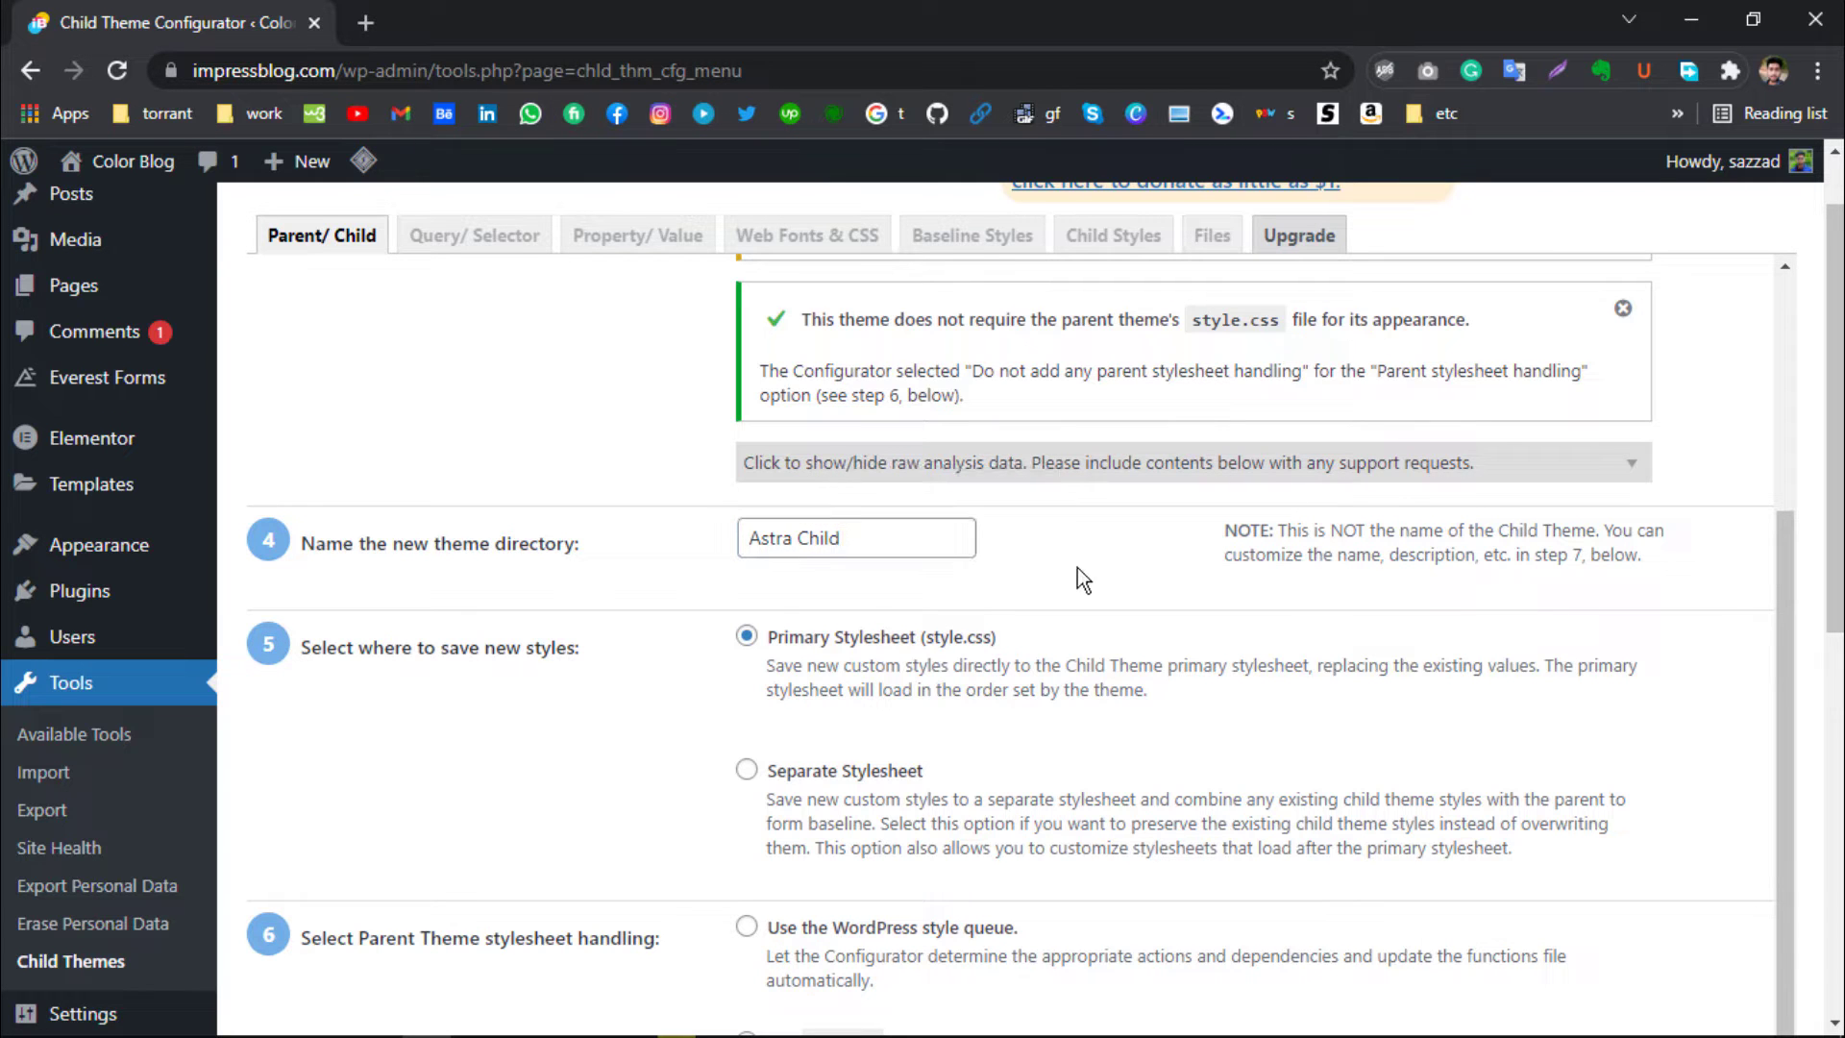
Review the options for saving styles and parent stylesheet handling, and expand the editable child theme attributes
scroll(1077, 567, down, 3)
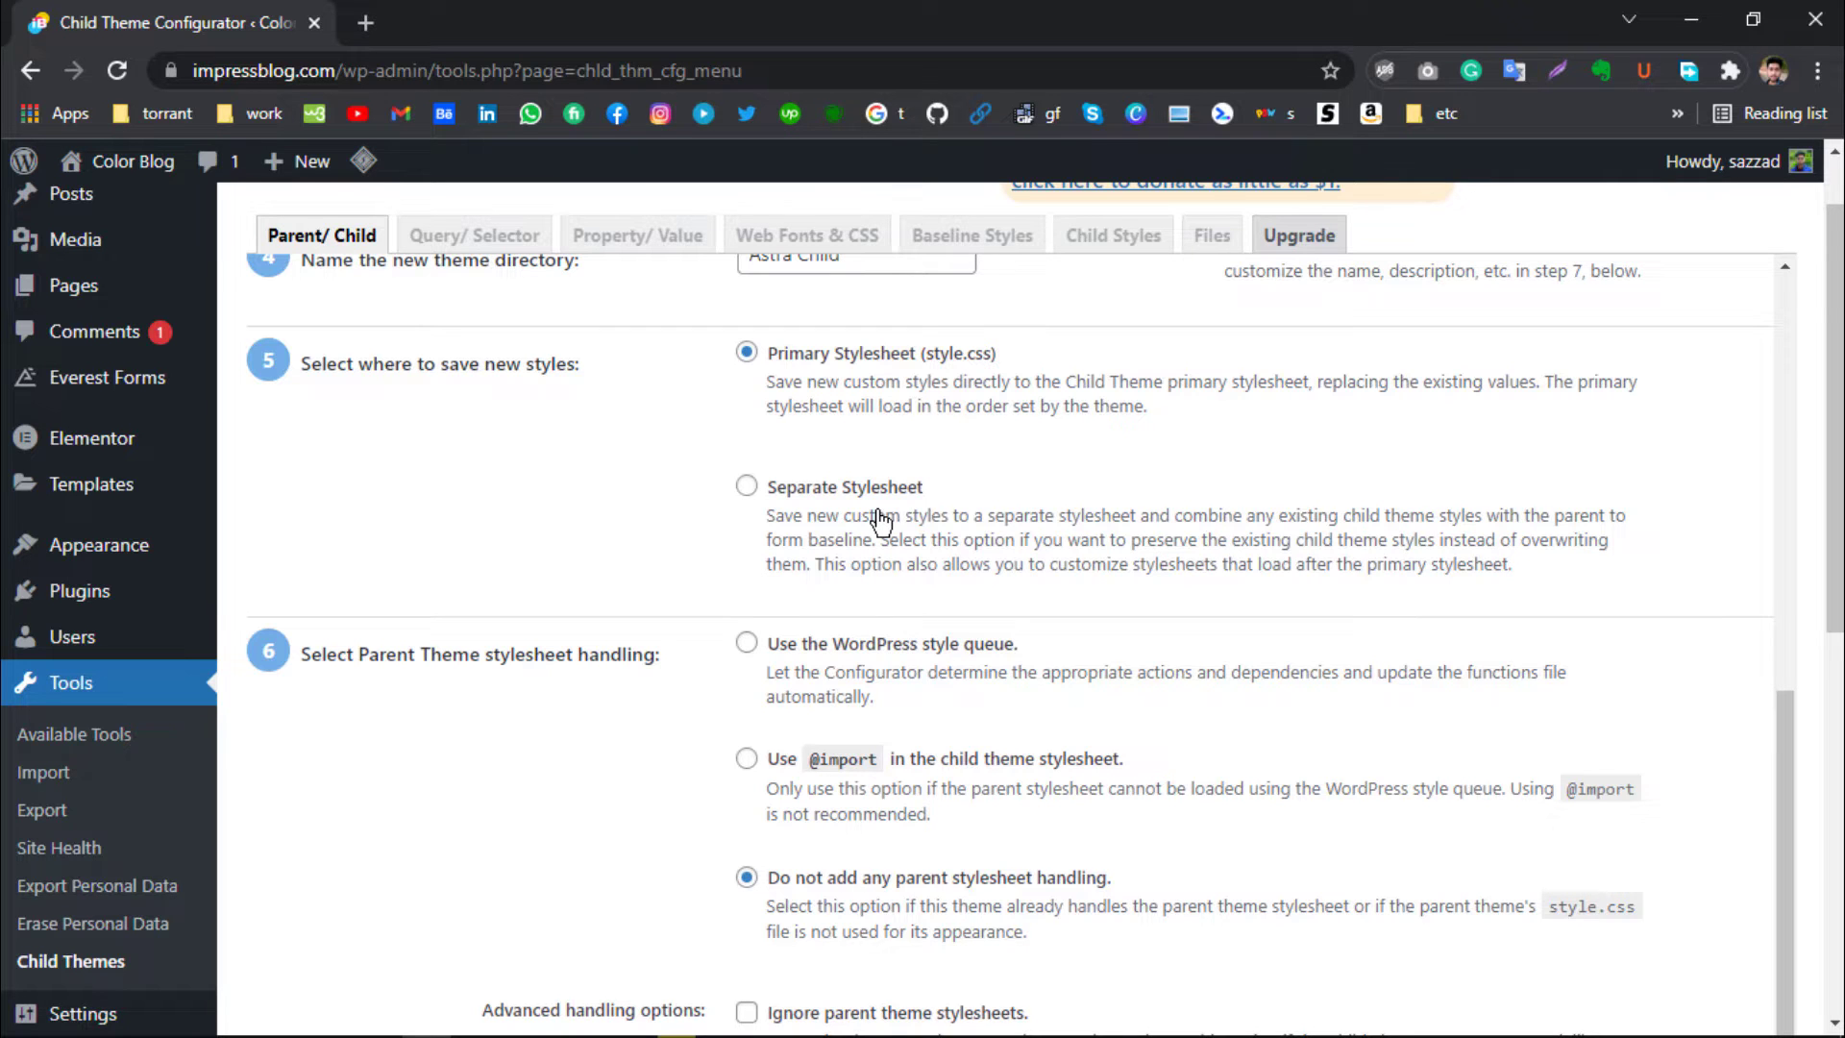
scroll(833, 424, down, 2)
scroll(833, 424, up, 2)
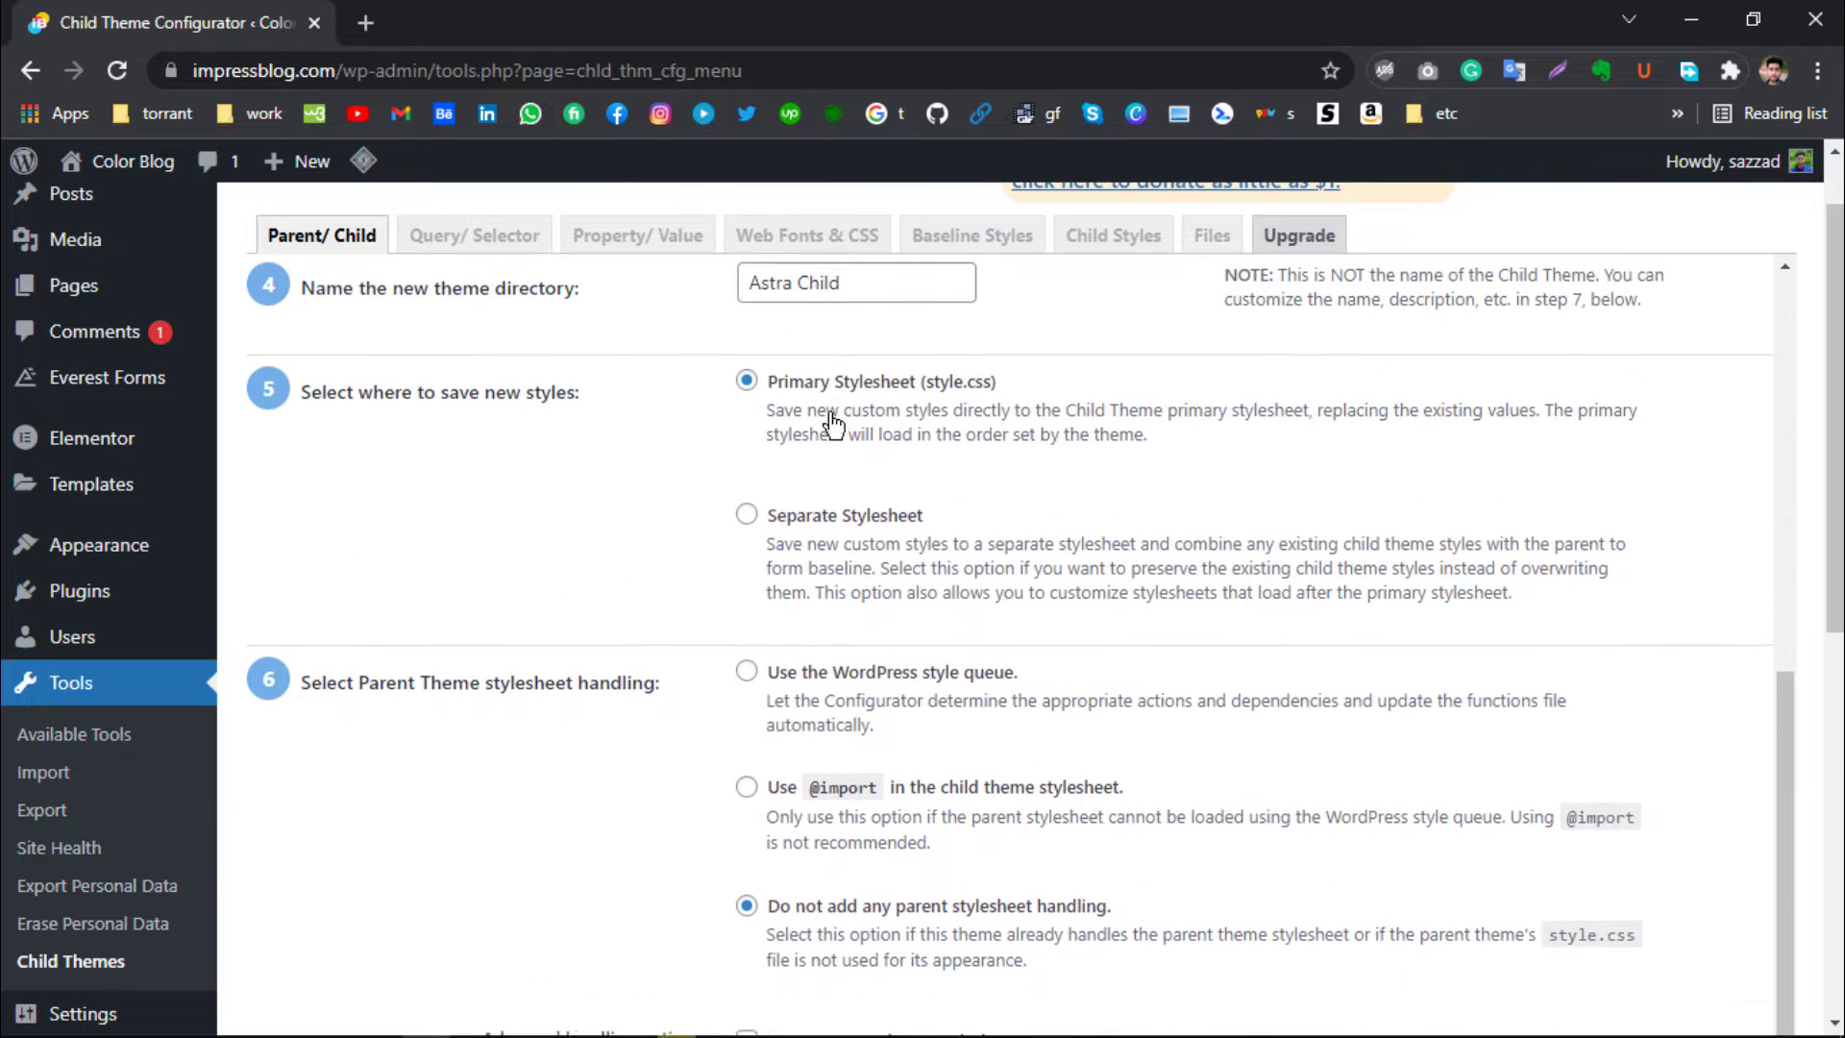
scroll(832, 424, up, 1)
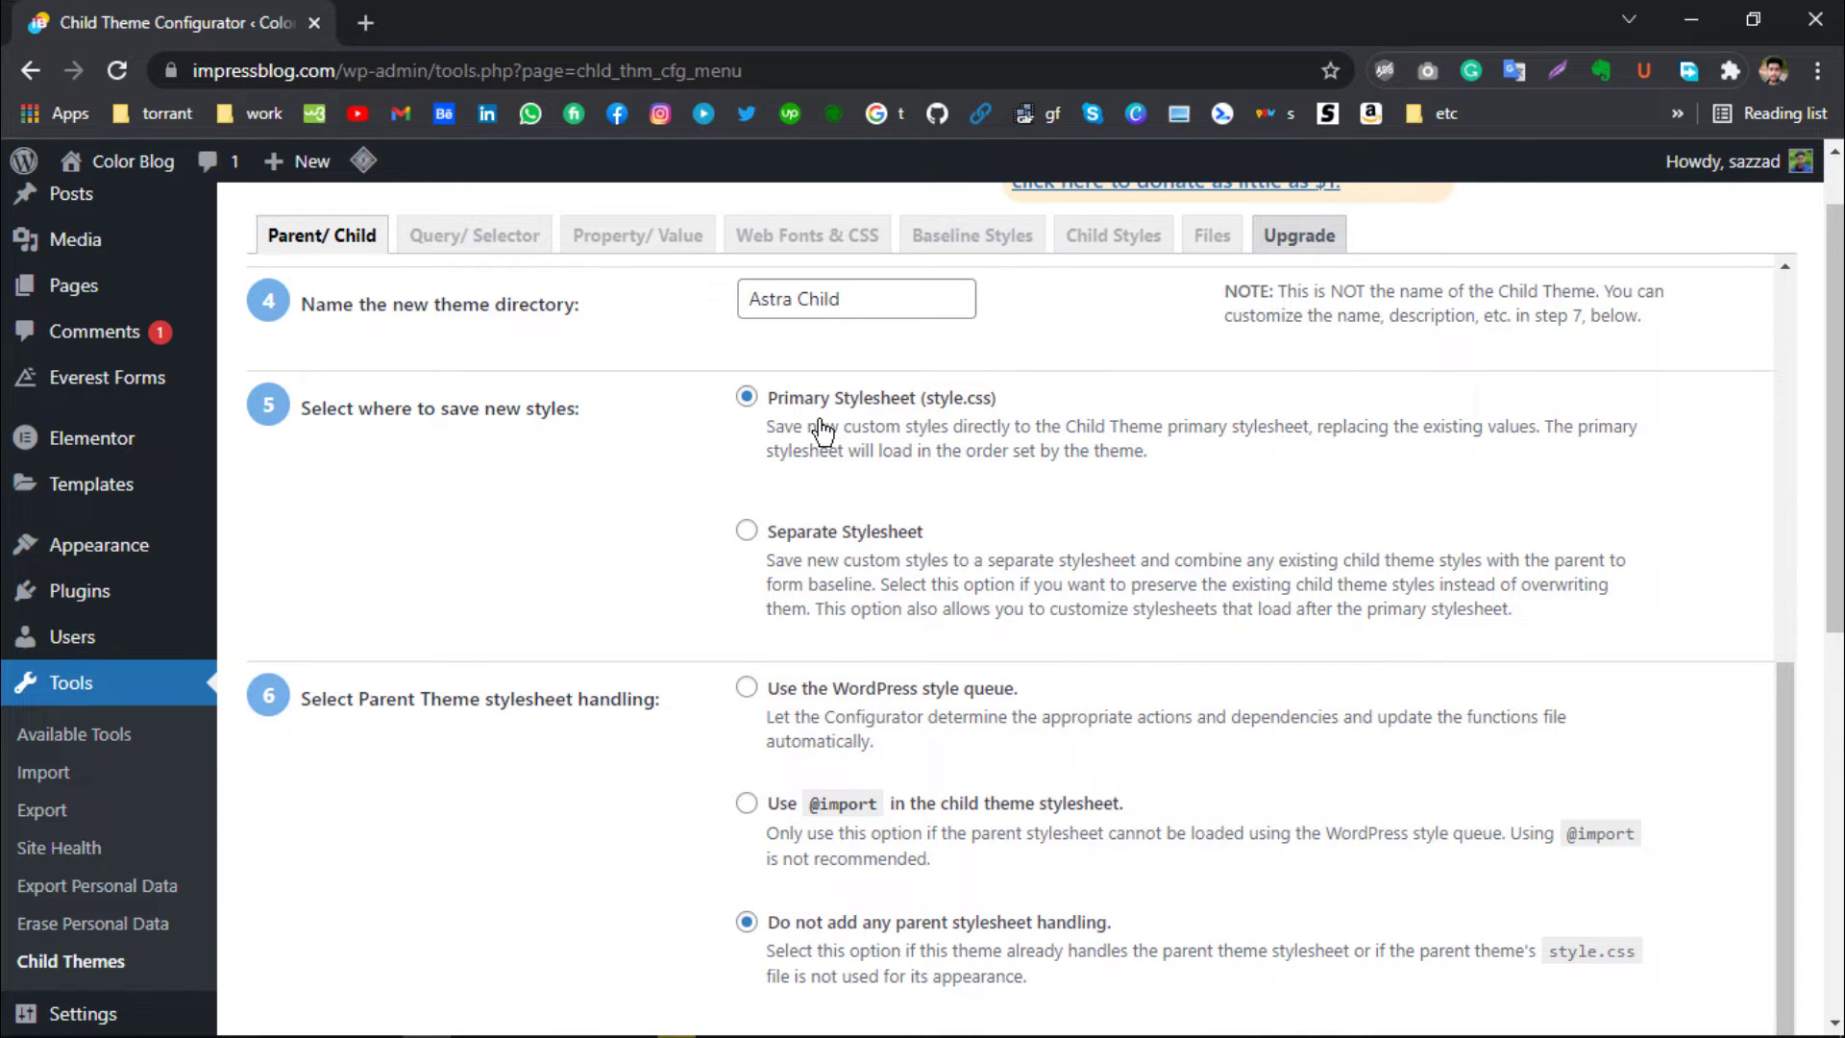
scroll(825, 437, down, 1)
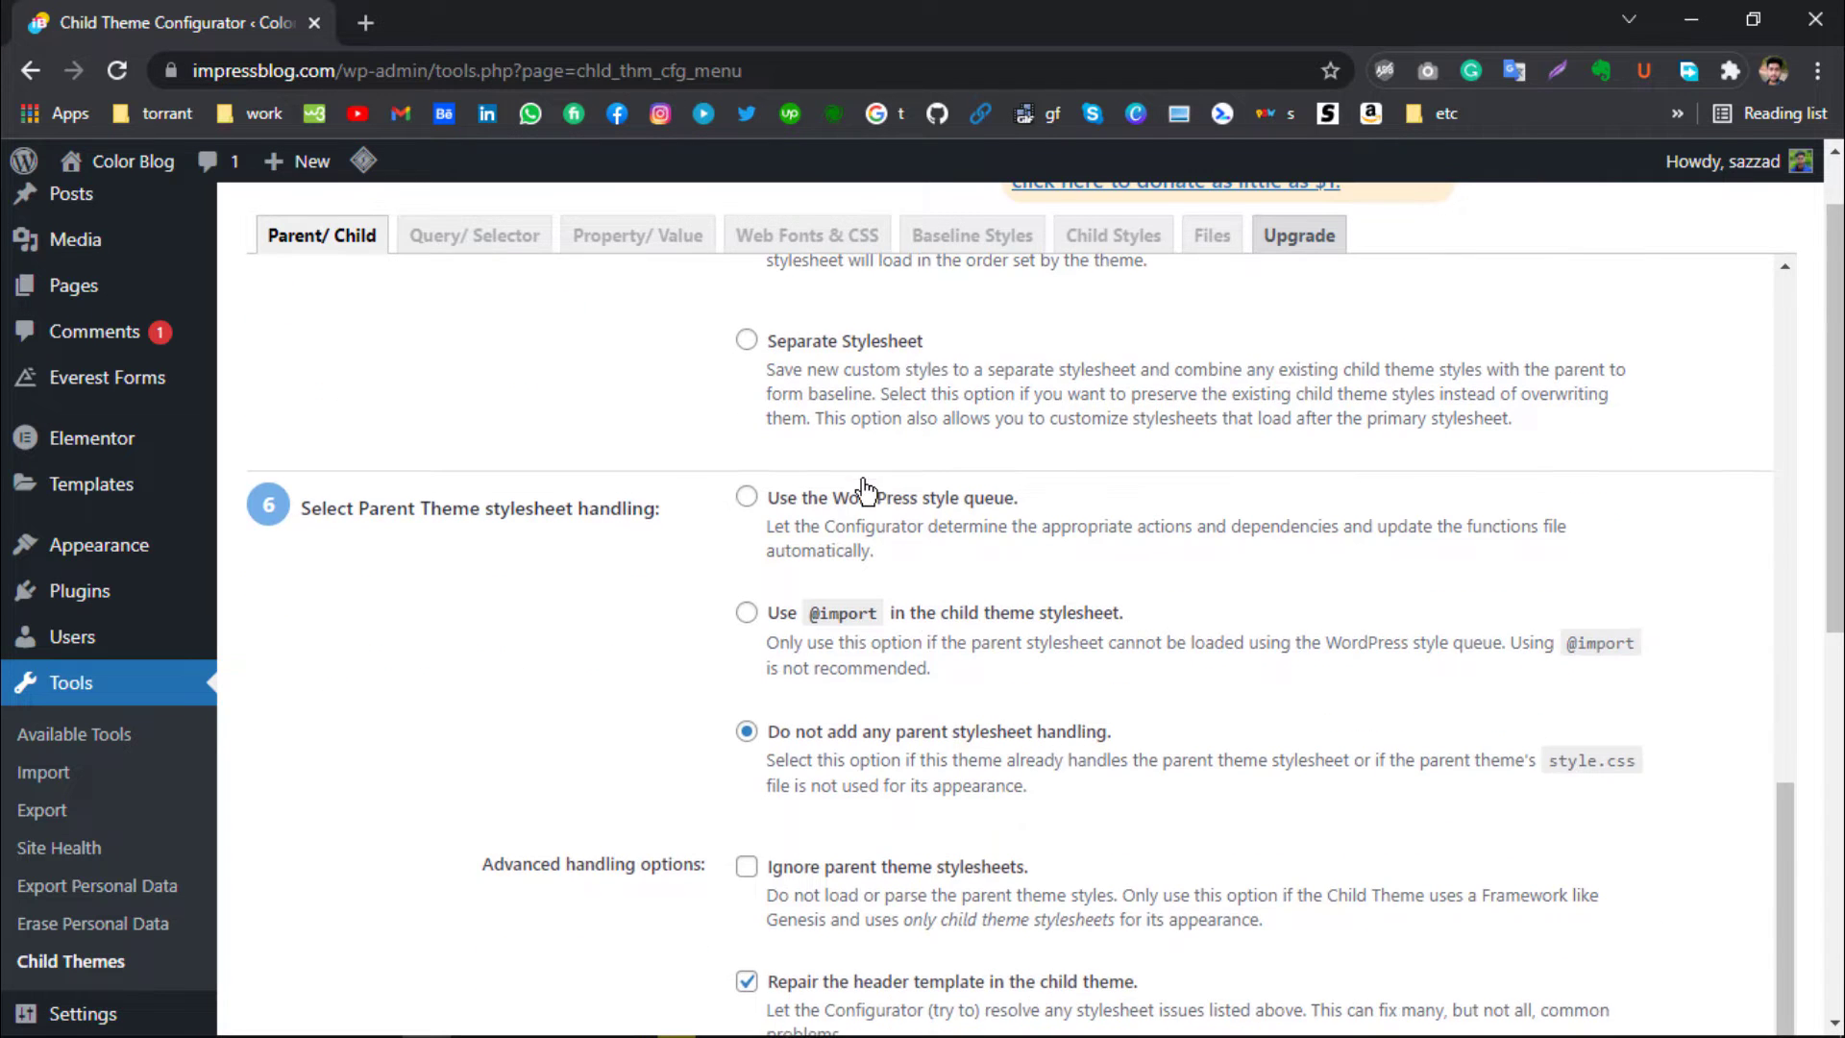
scroll(864, 502, down, 3)
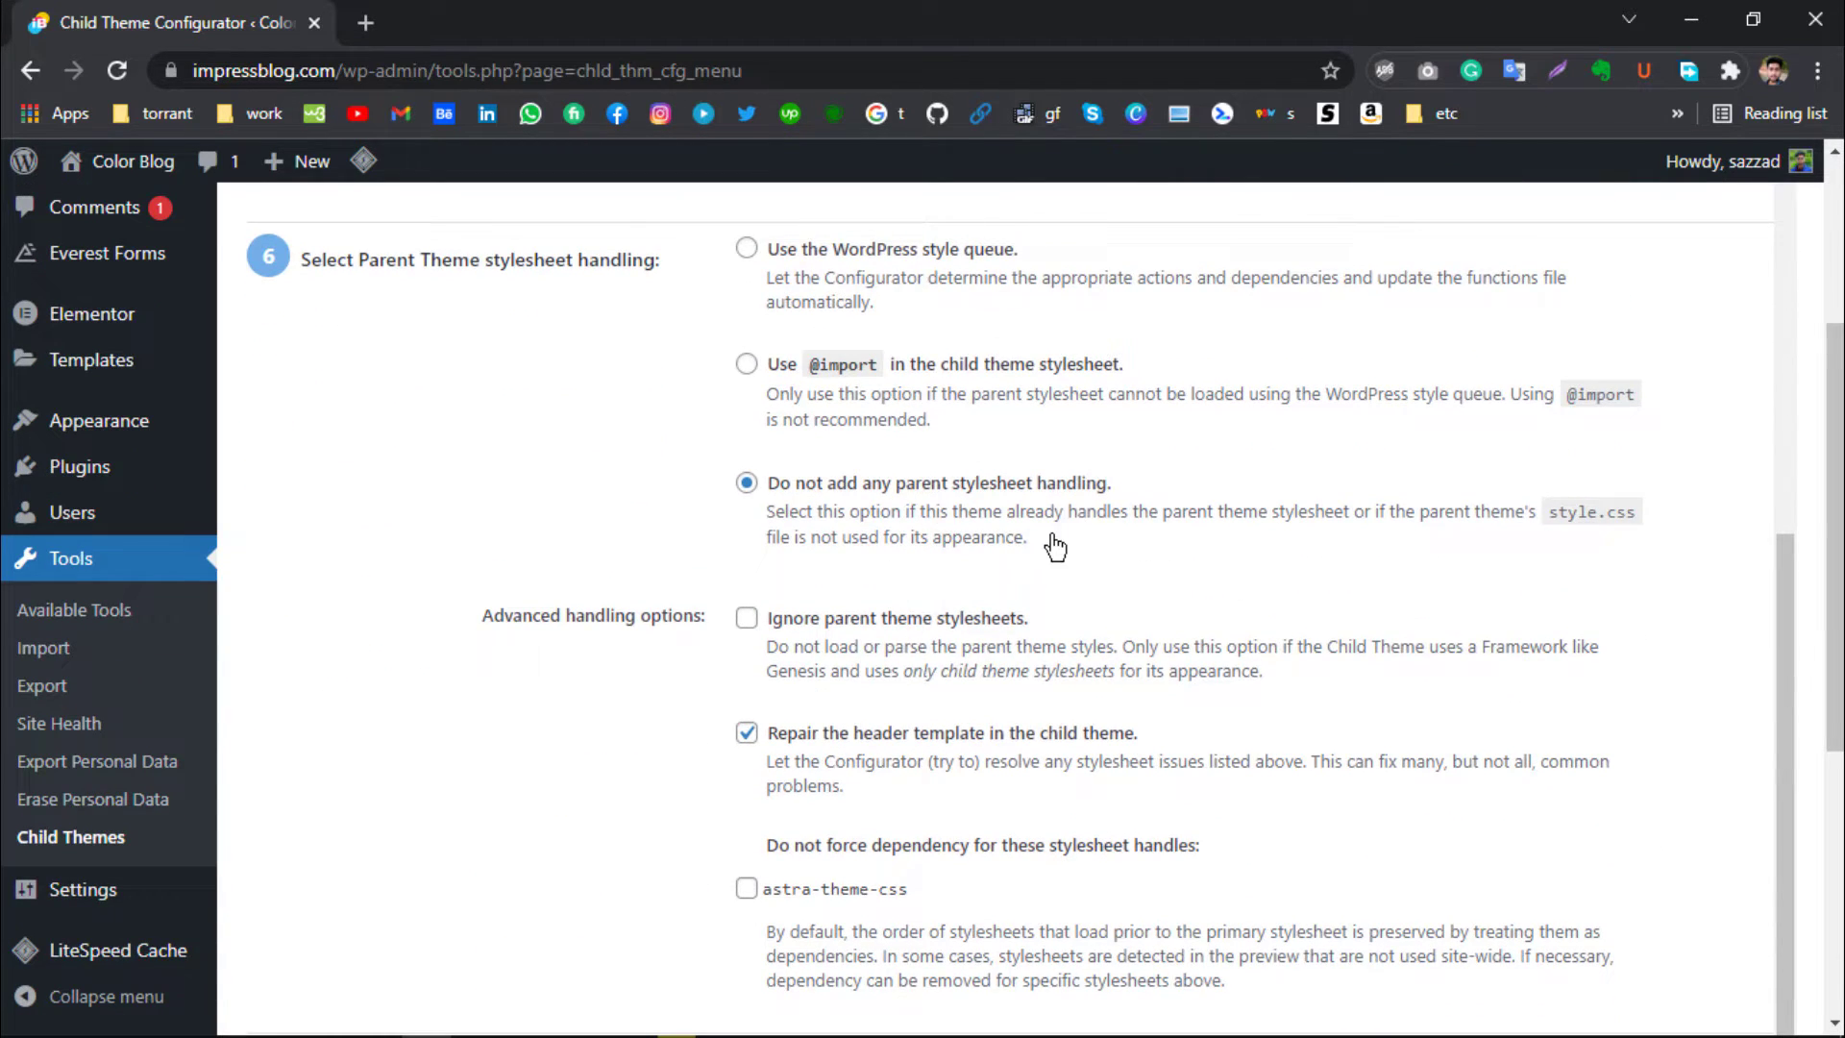
scroll(1052, 539, down, 2)
scroll(1074, 544, down, 4)
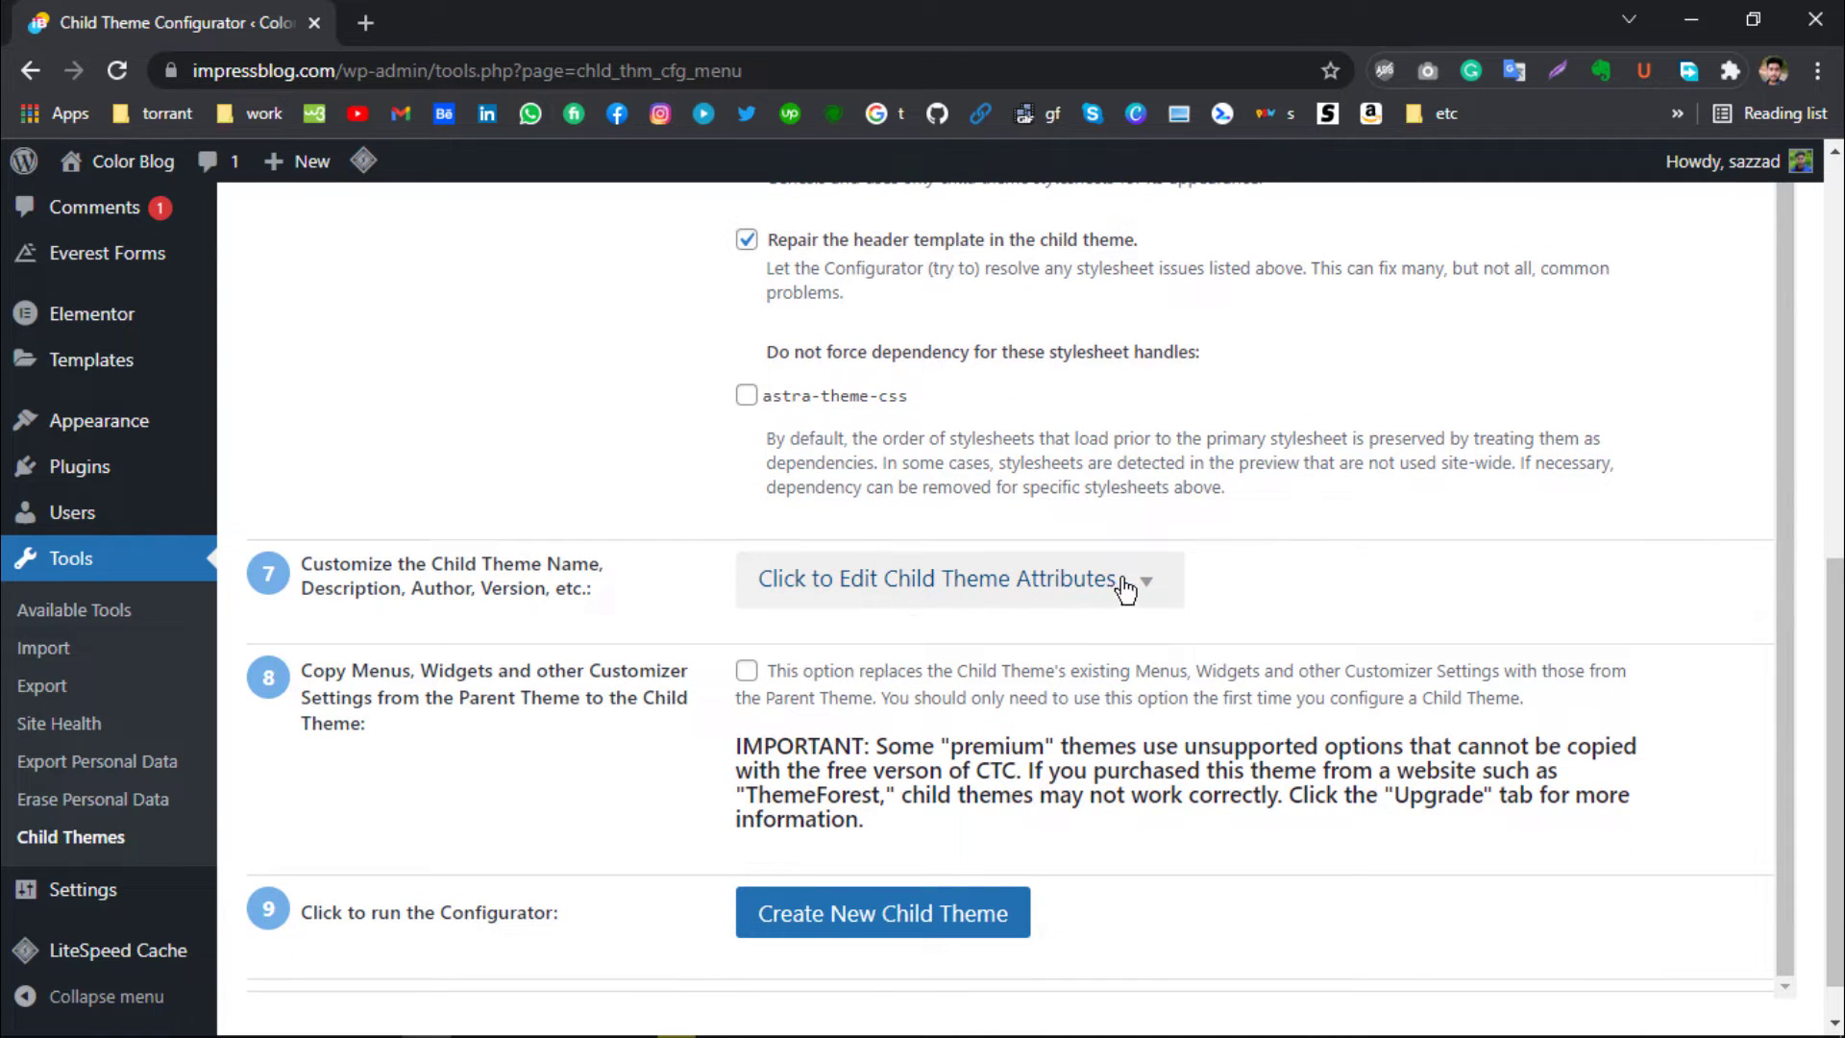
click(1152, 594)
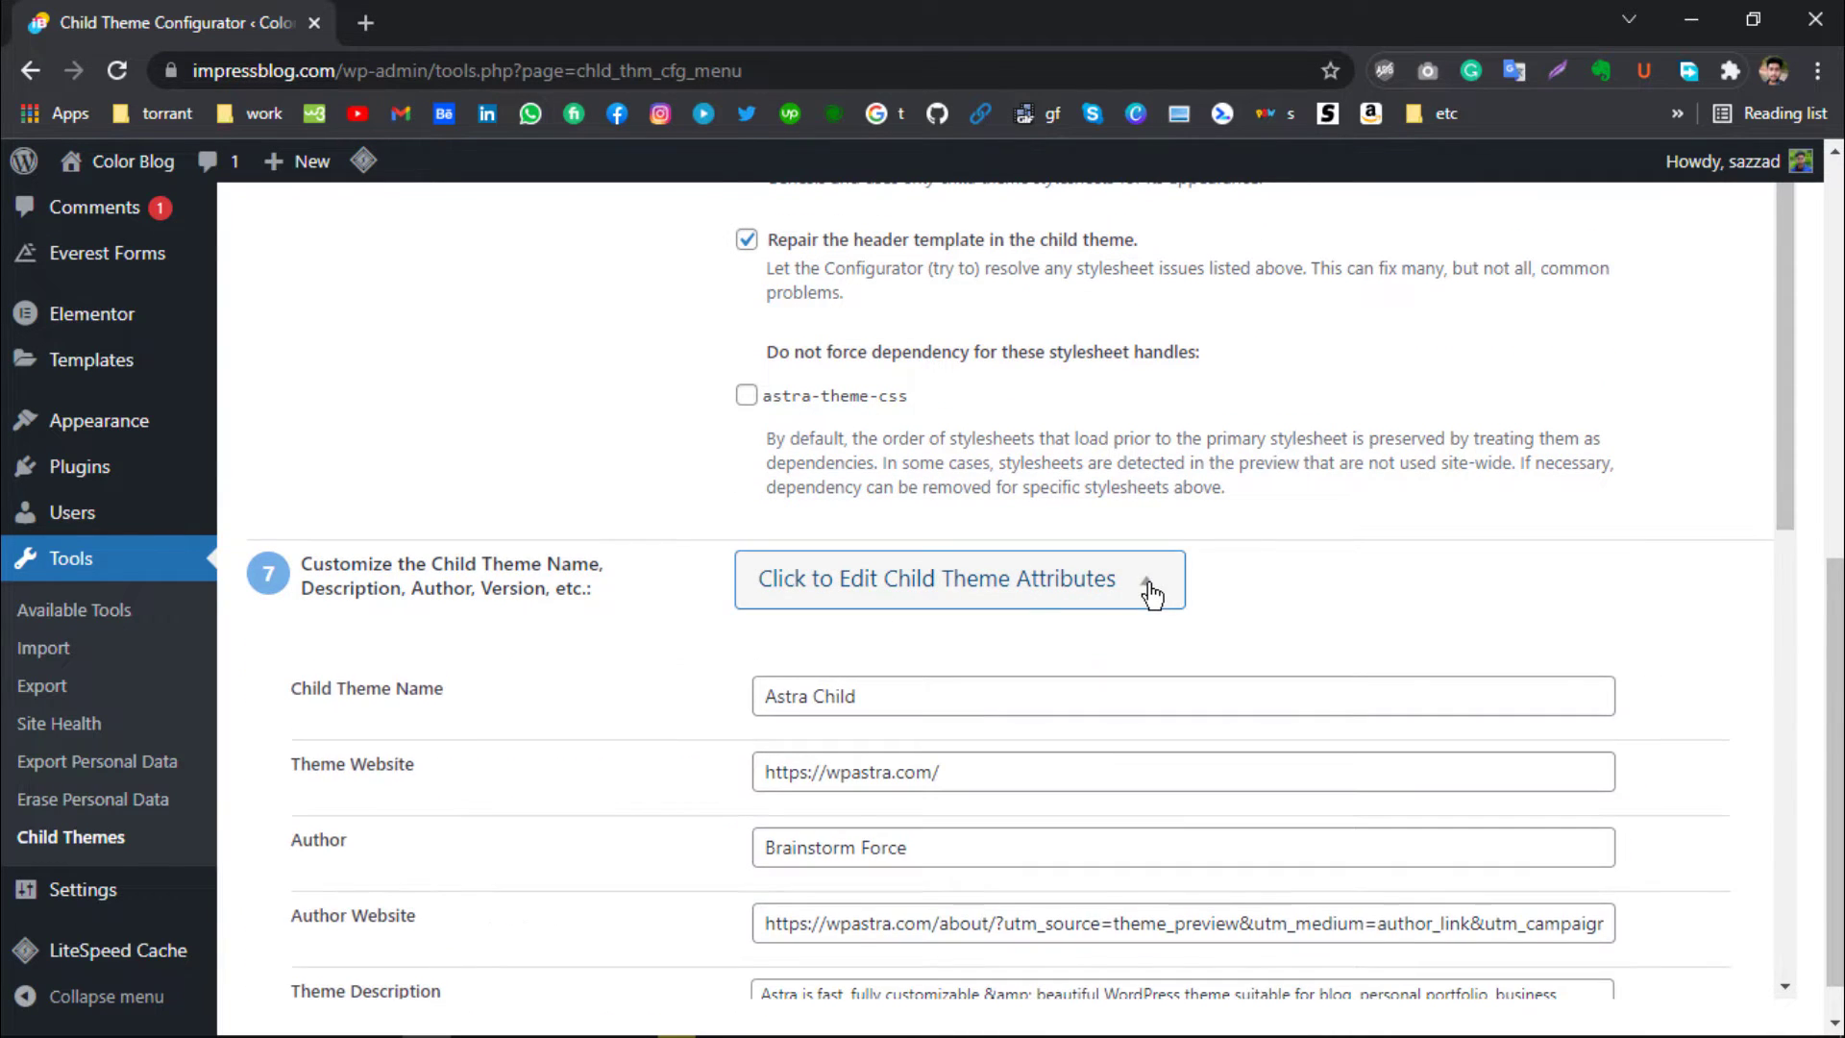
Review the child theme's name, theme website, author, author website and description attributes
scroll(1152, 594, down, 3)
click(939, 461)
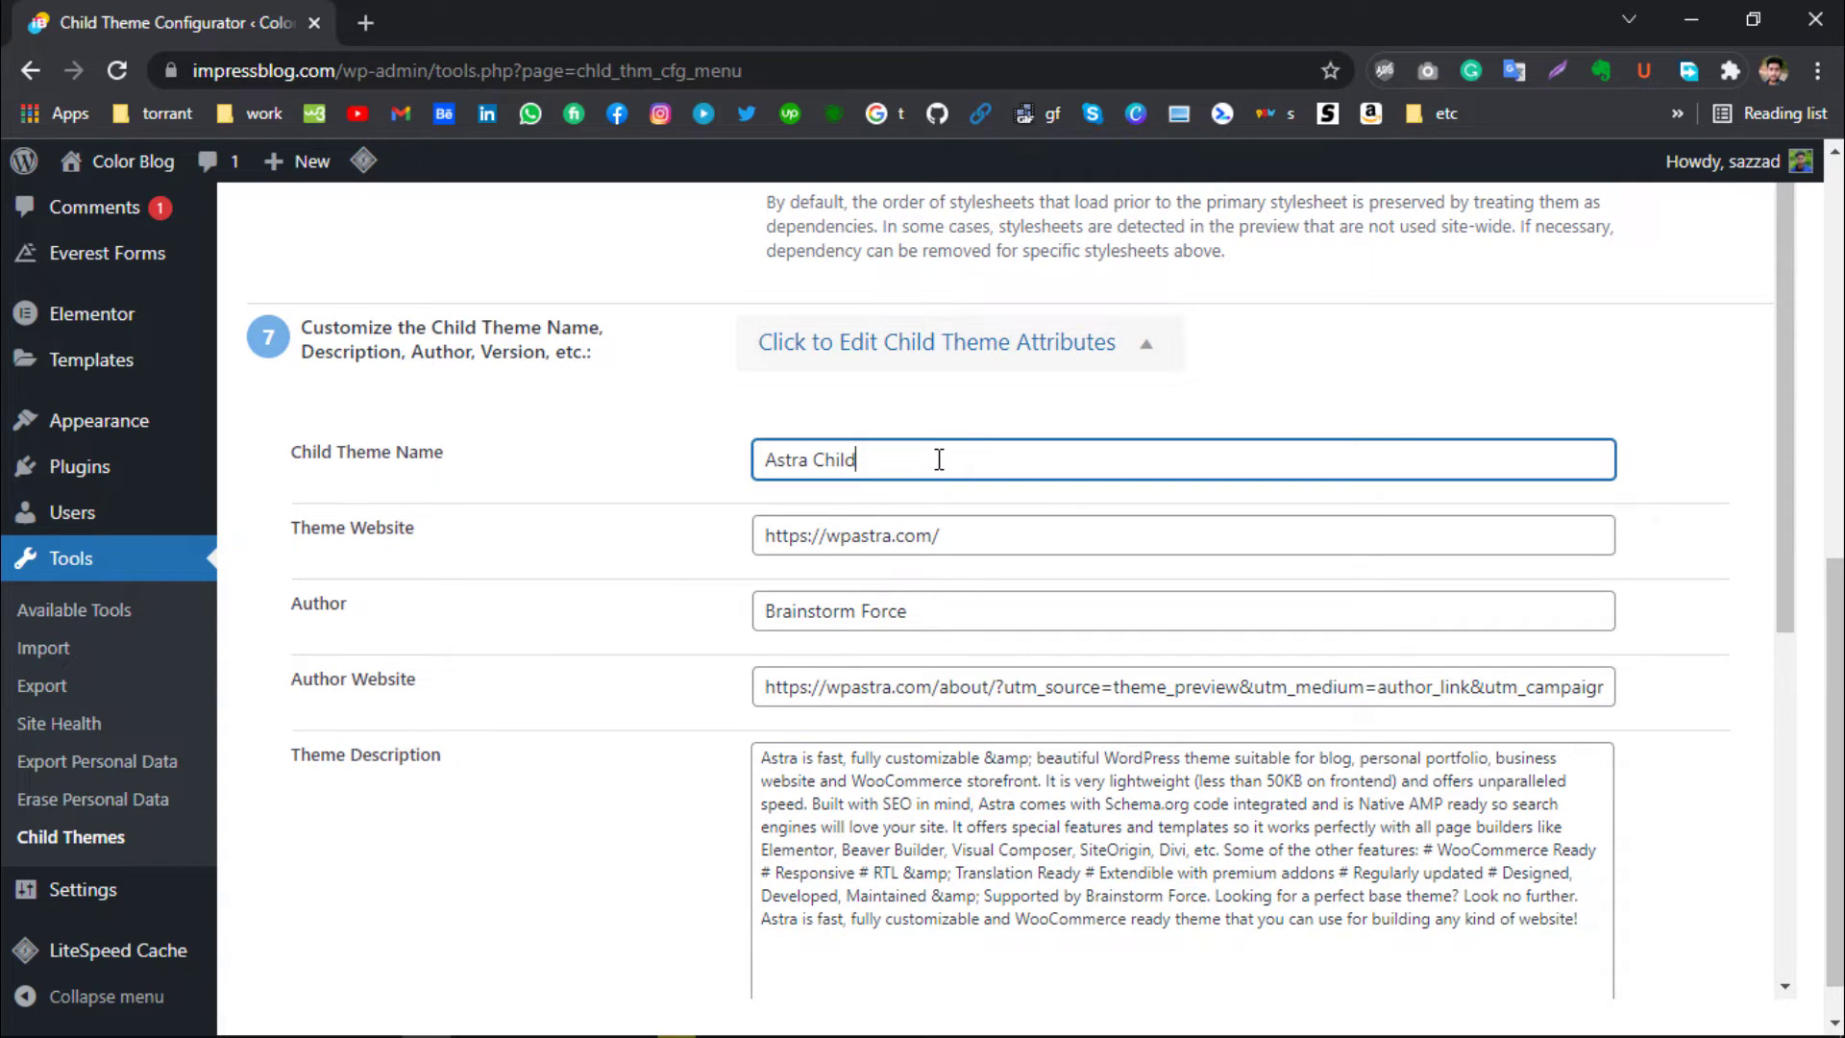
scroll(614, 494, up, 1)
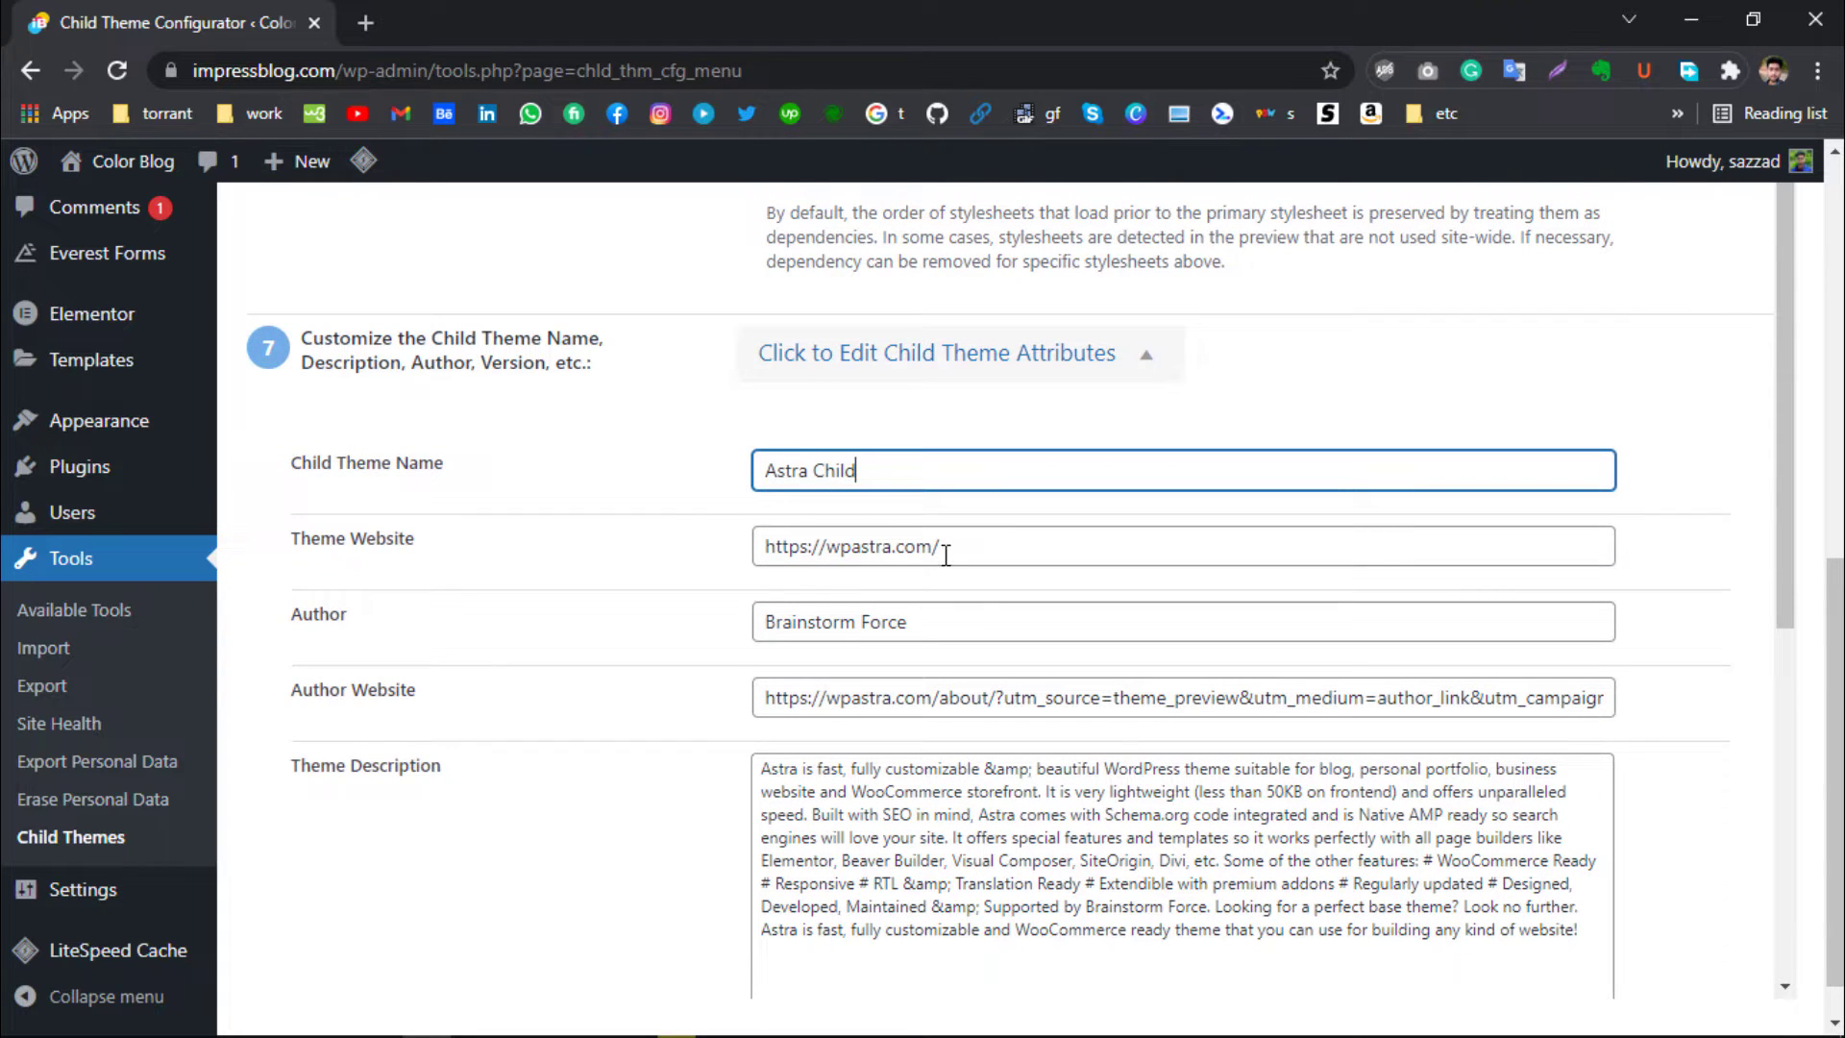
scroll(946, 556, down, 1)
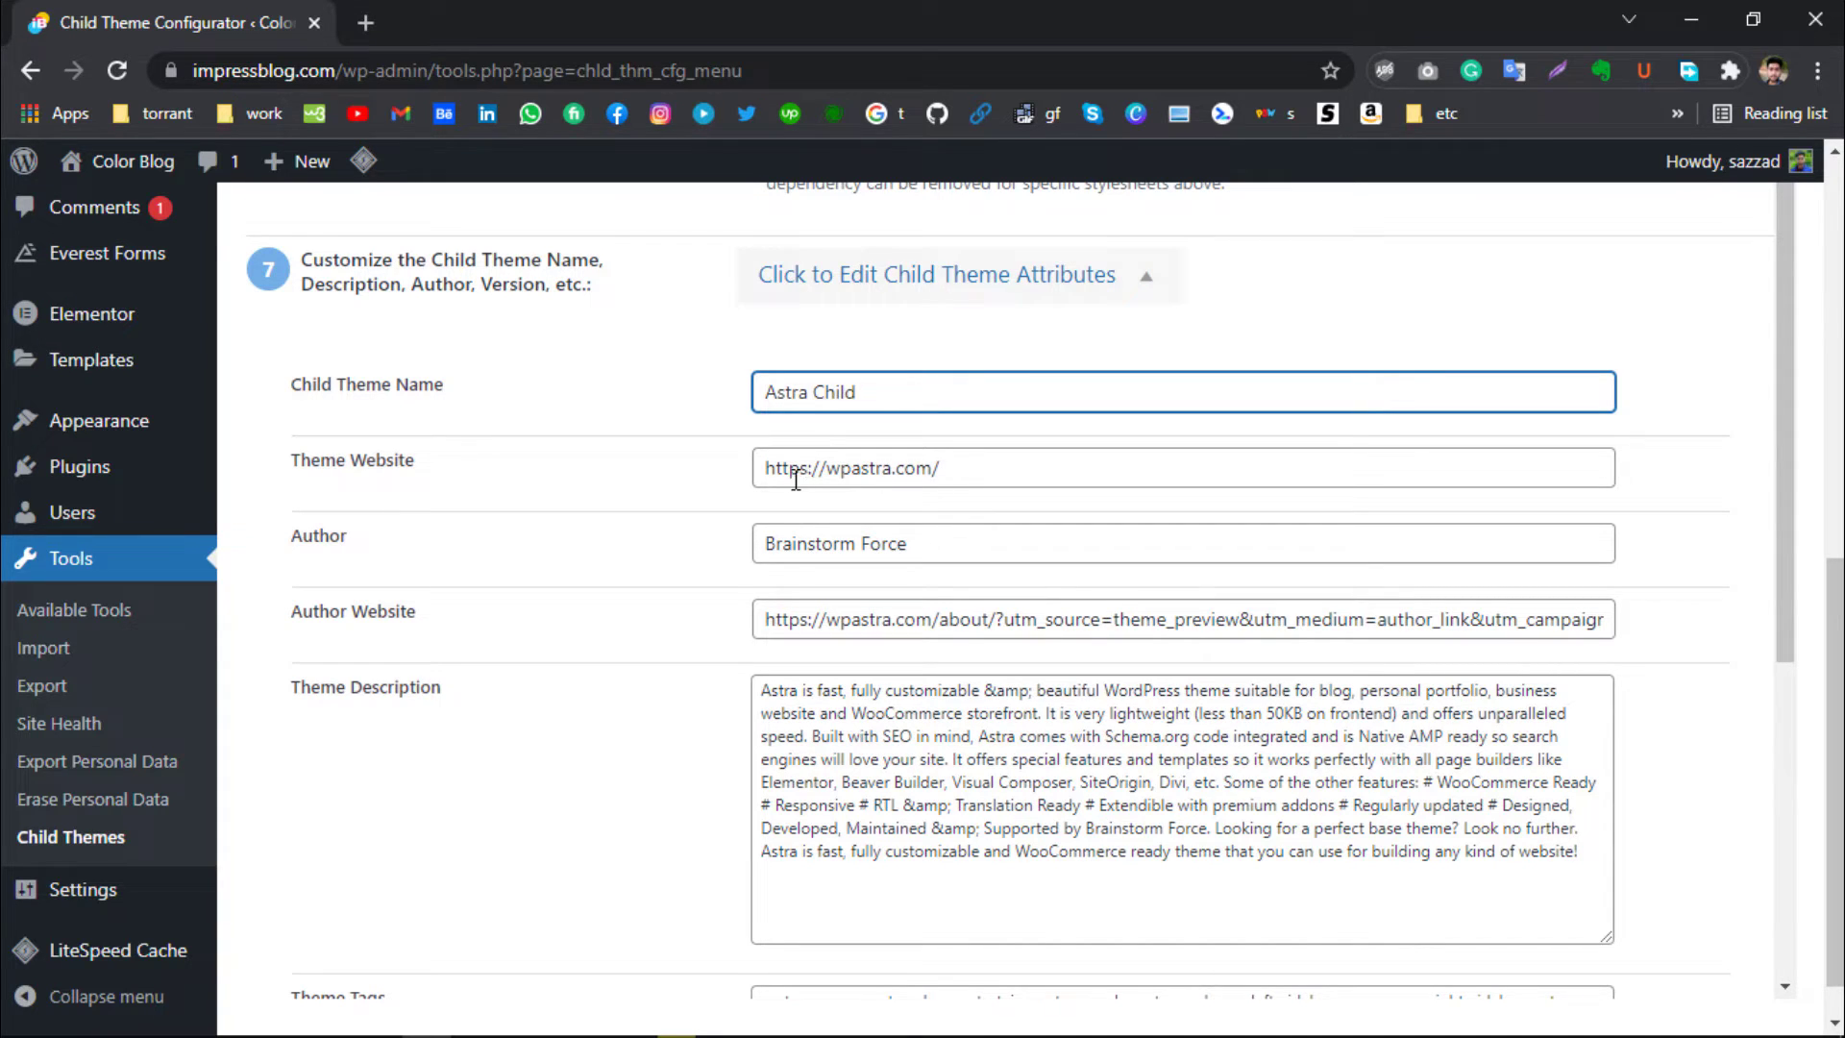
click(1019, 466)
click(915, 615)
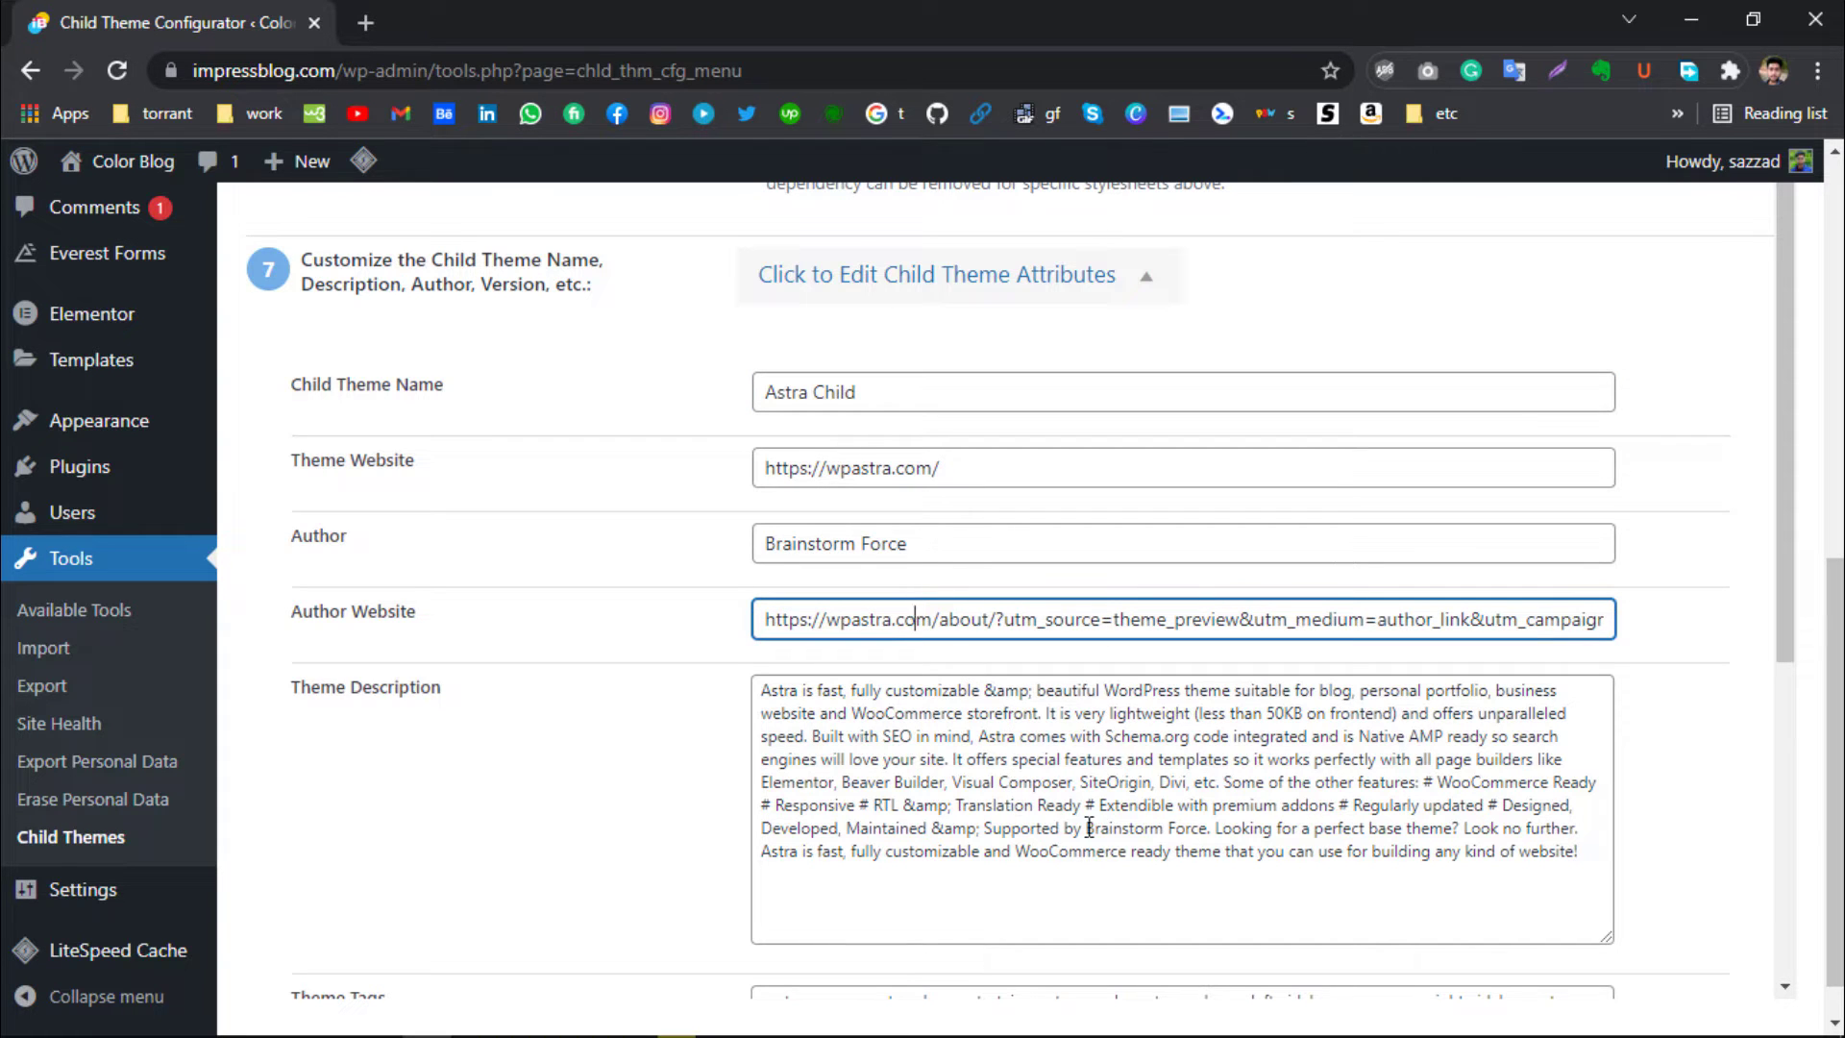
scroll(1329, 812, down, 1)
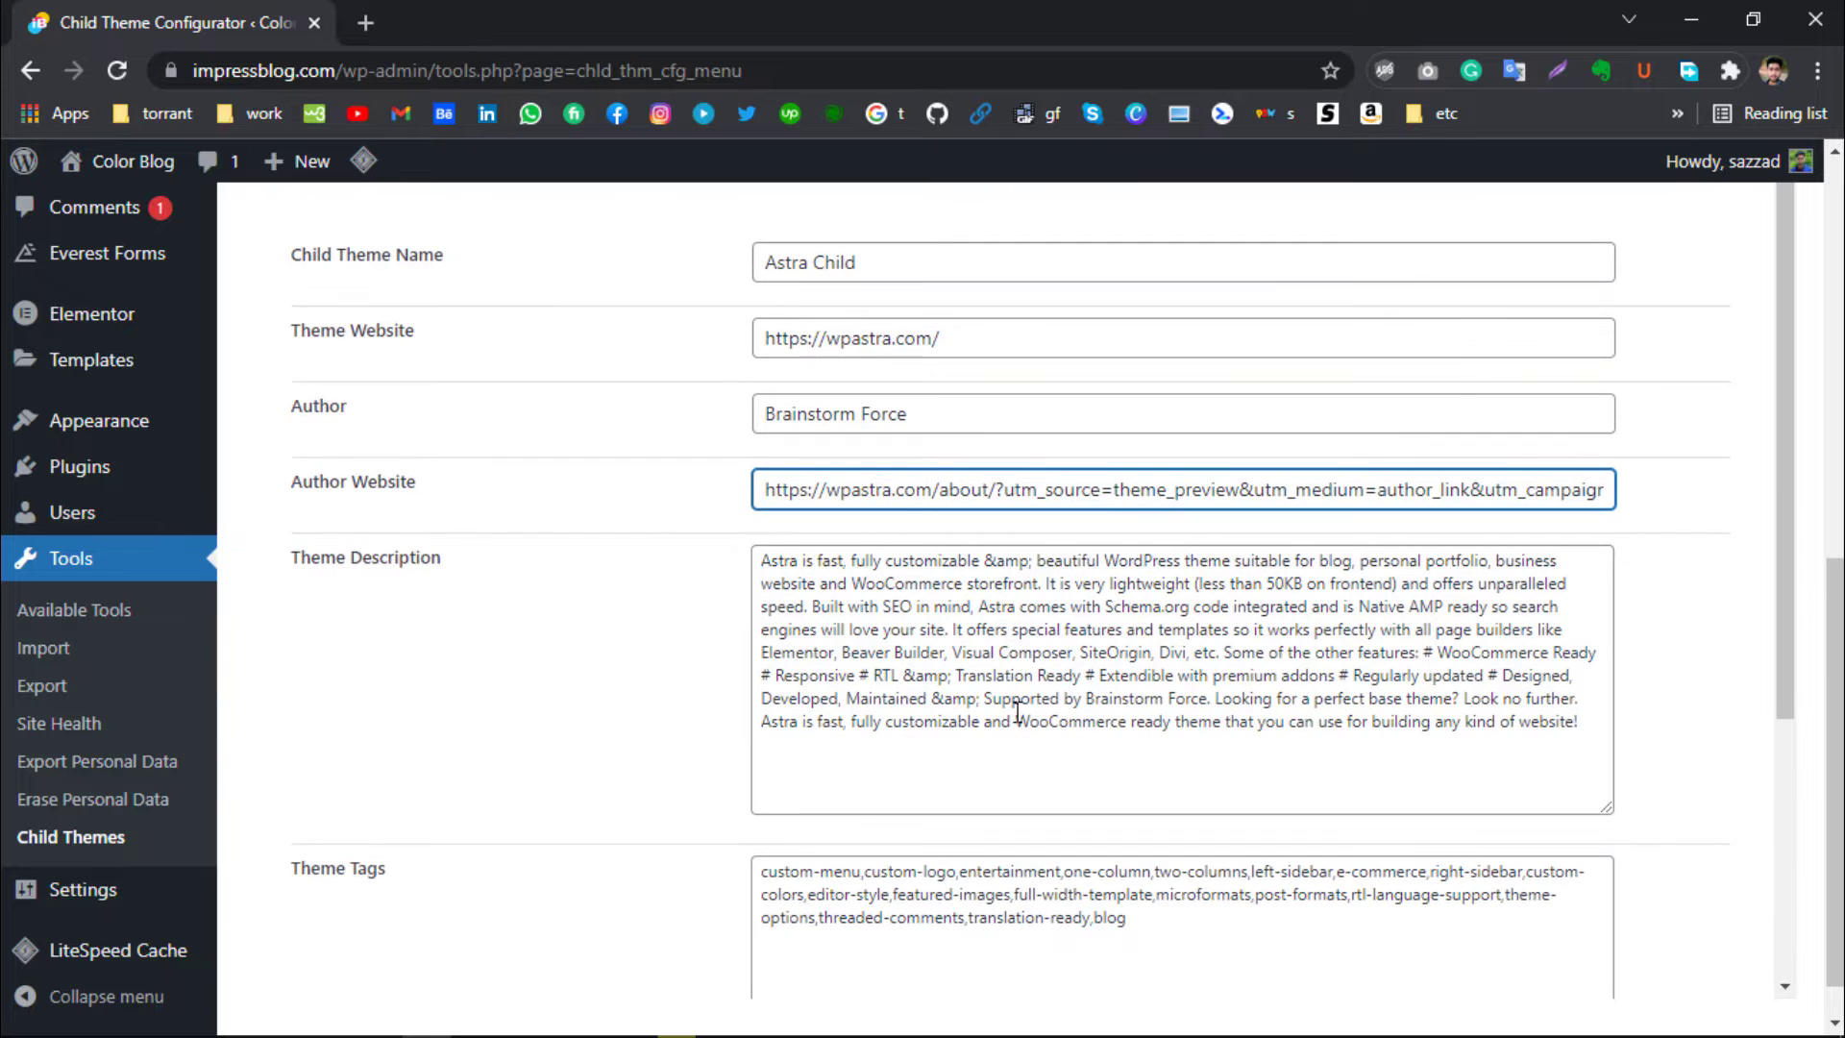
drag(1571, 751, 779, 542)
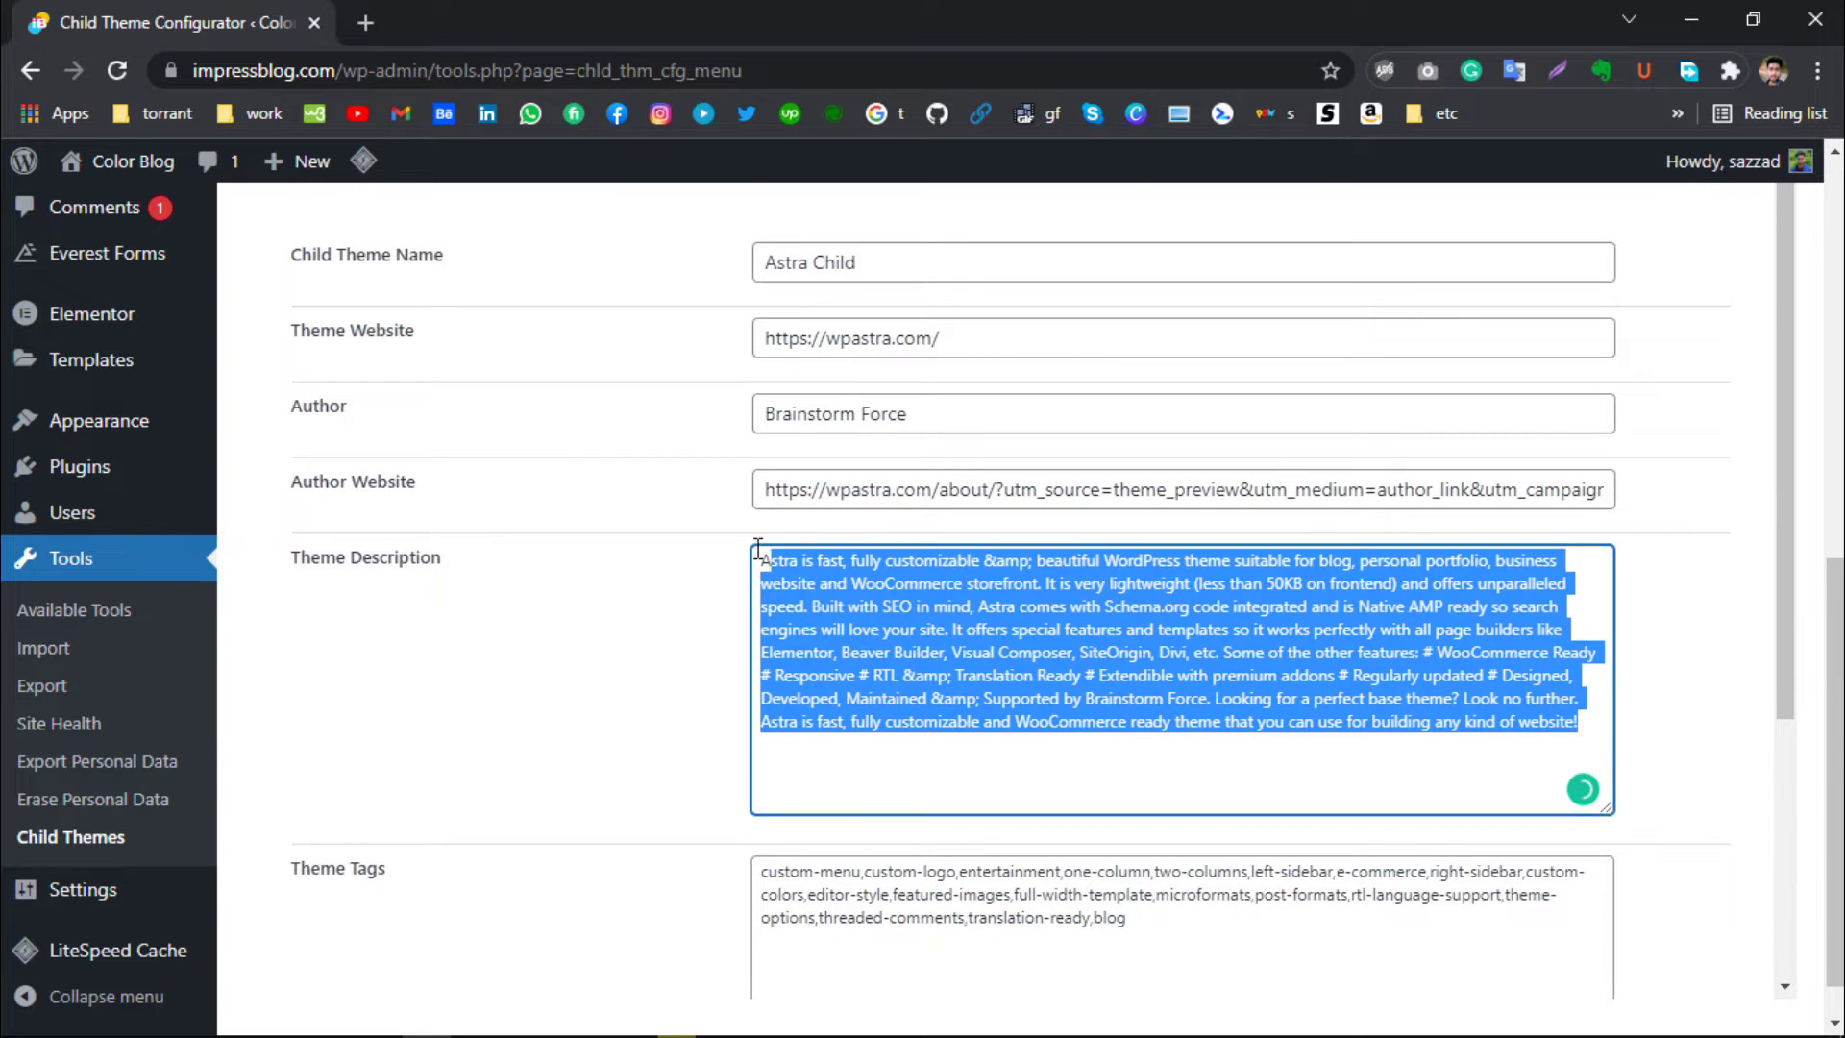
Enable copying menus, widgets and other Customizer settings from the parent theme, and create the new child theme
scroll(922, 768, down, 5)
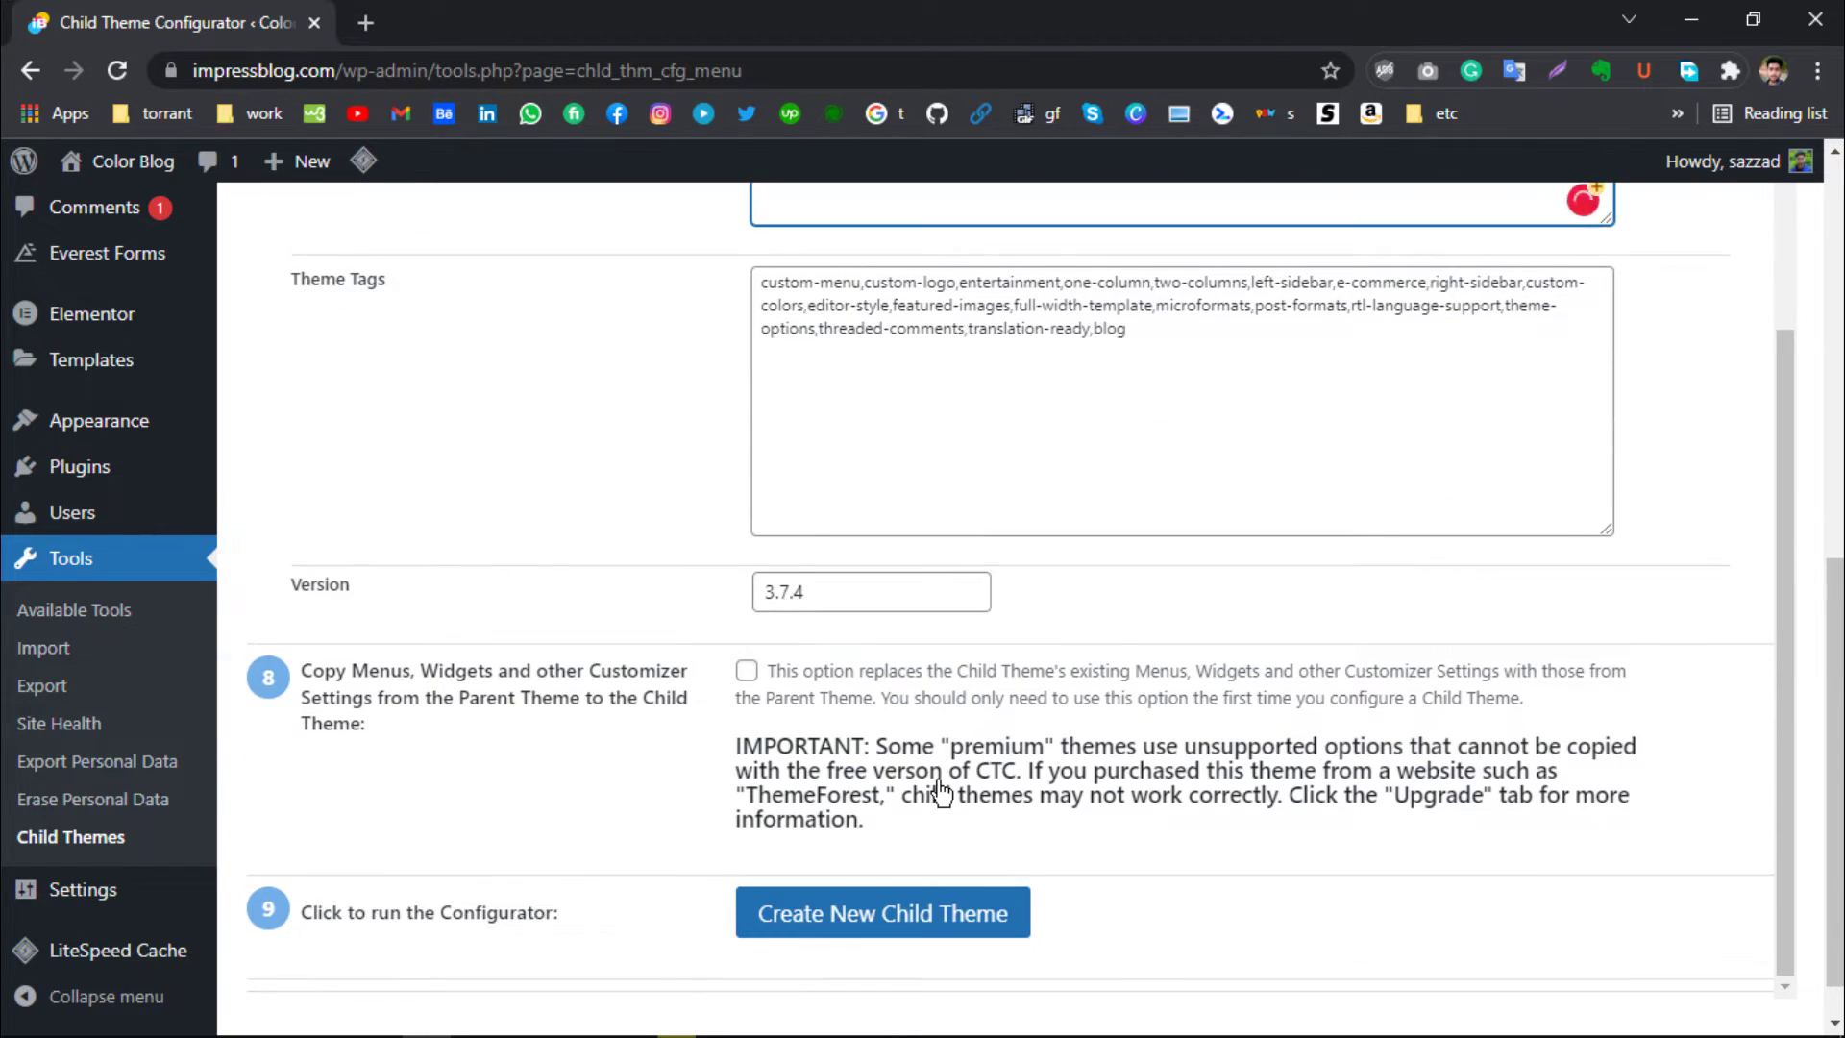
scroll(940, 794, down, 1)
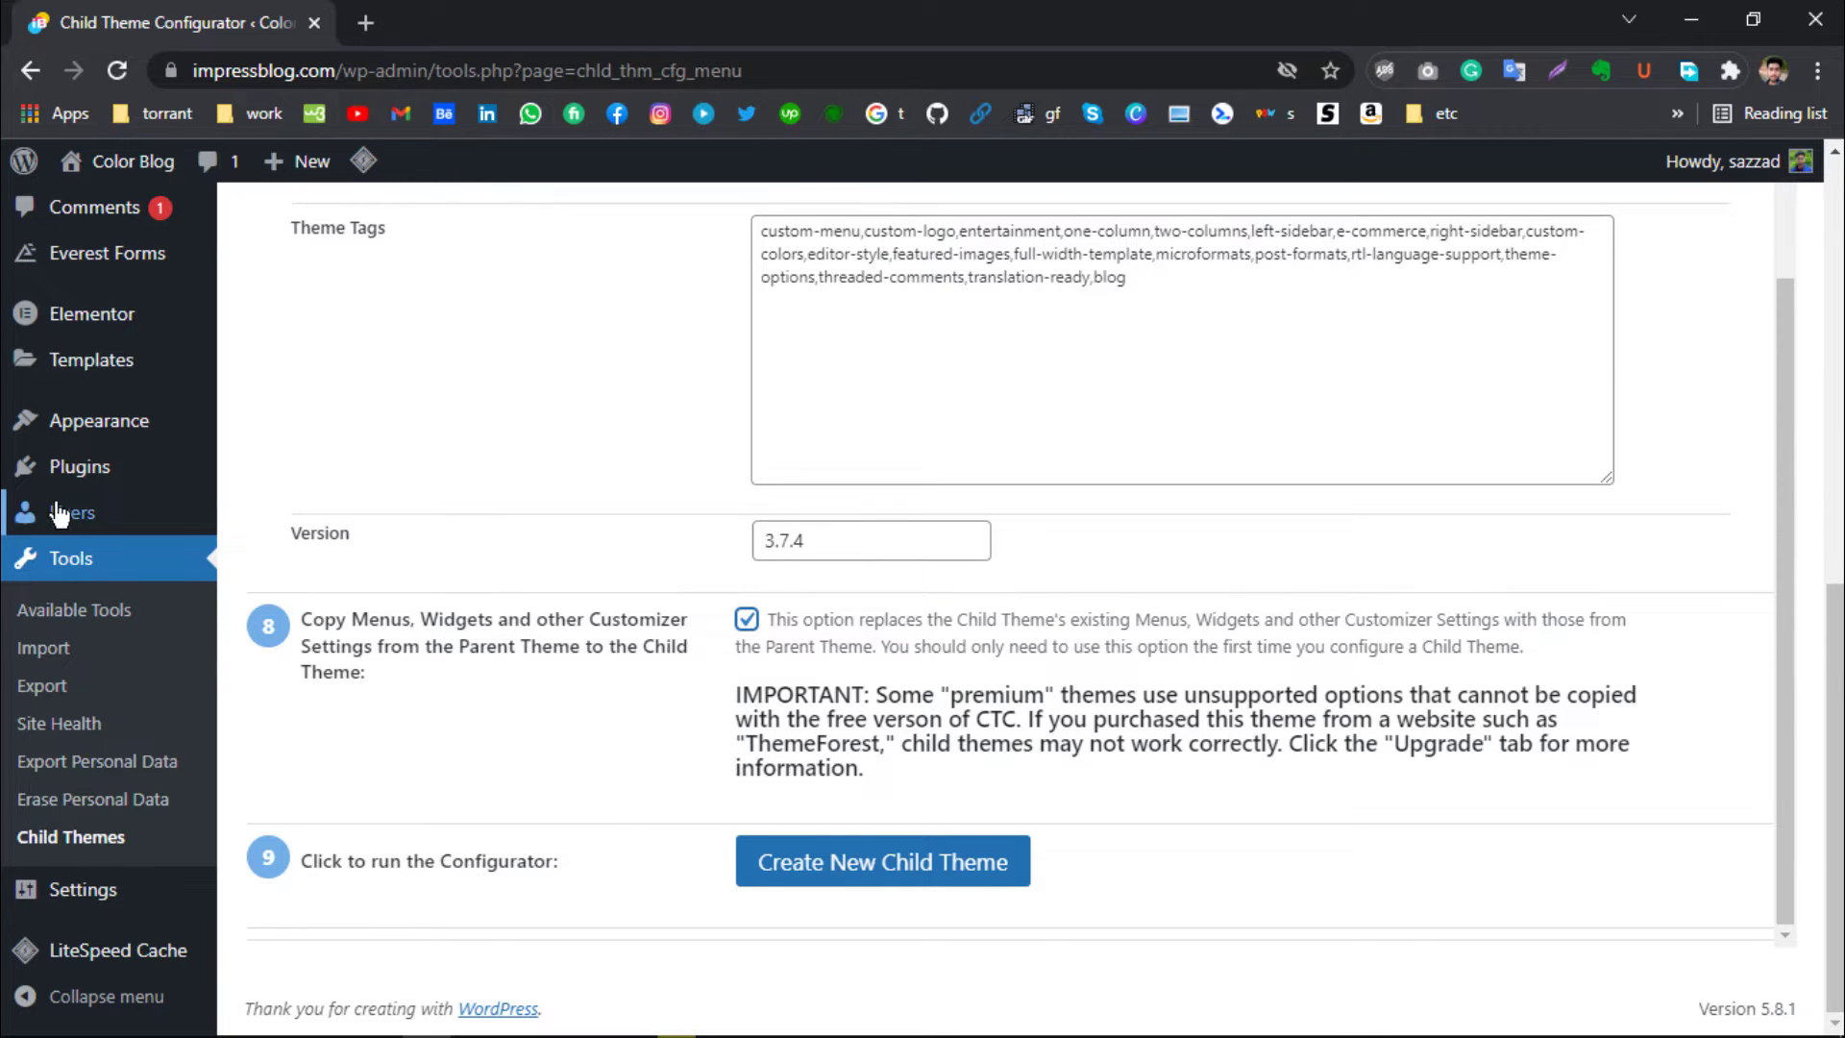
mouse_move(100, 428)
click(925, 884)
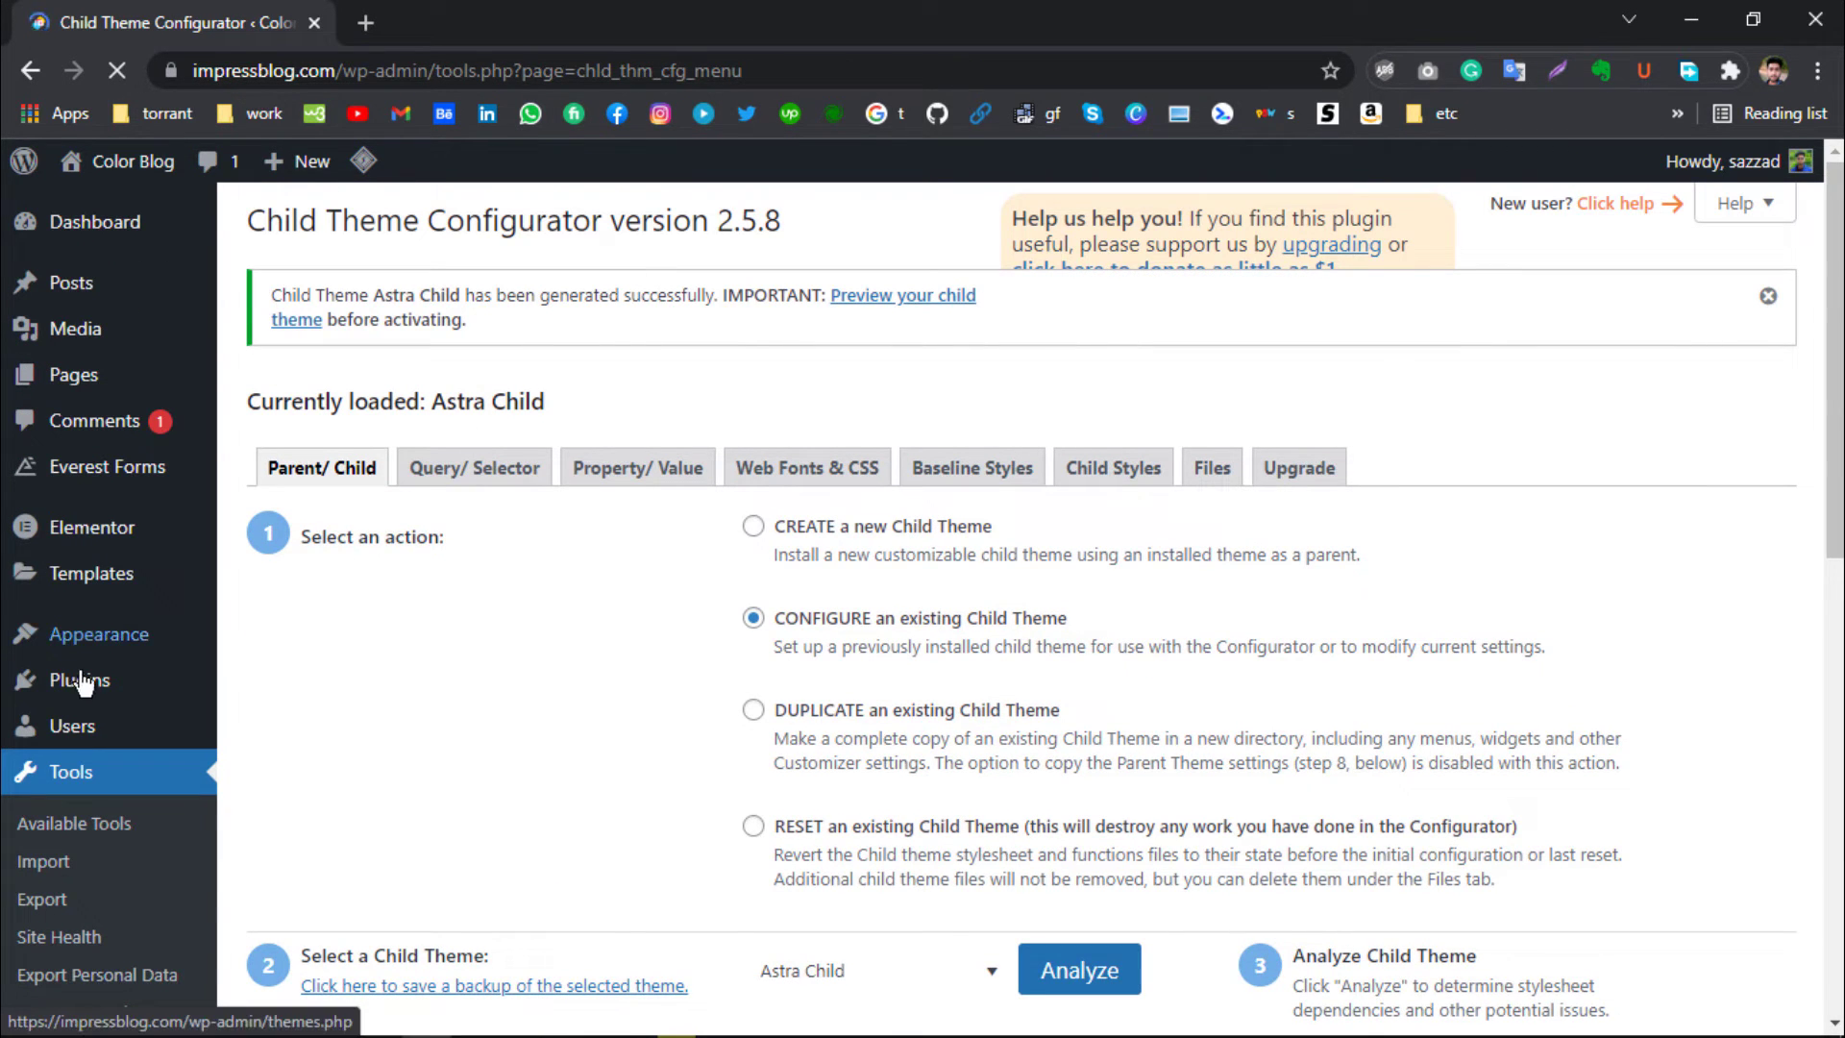
Open the Themes page in a separate browser tab and view the generated Astra Child theme
mouse_move(67, 576)
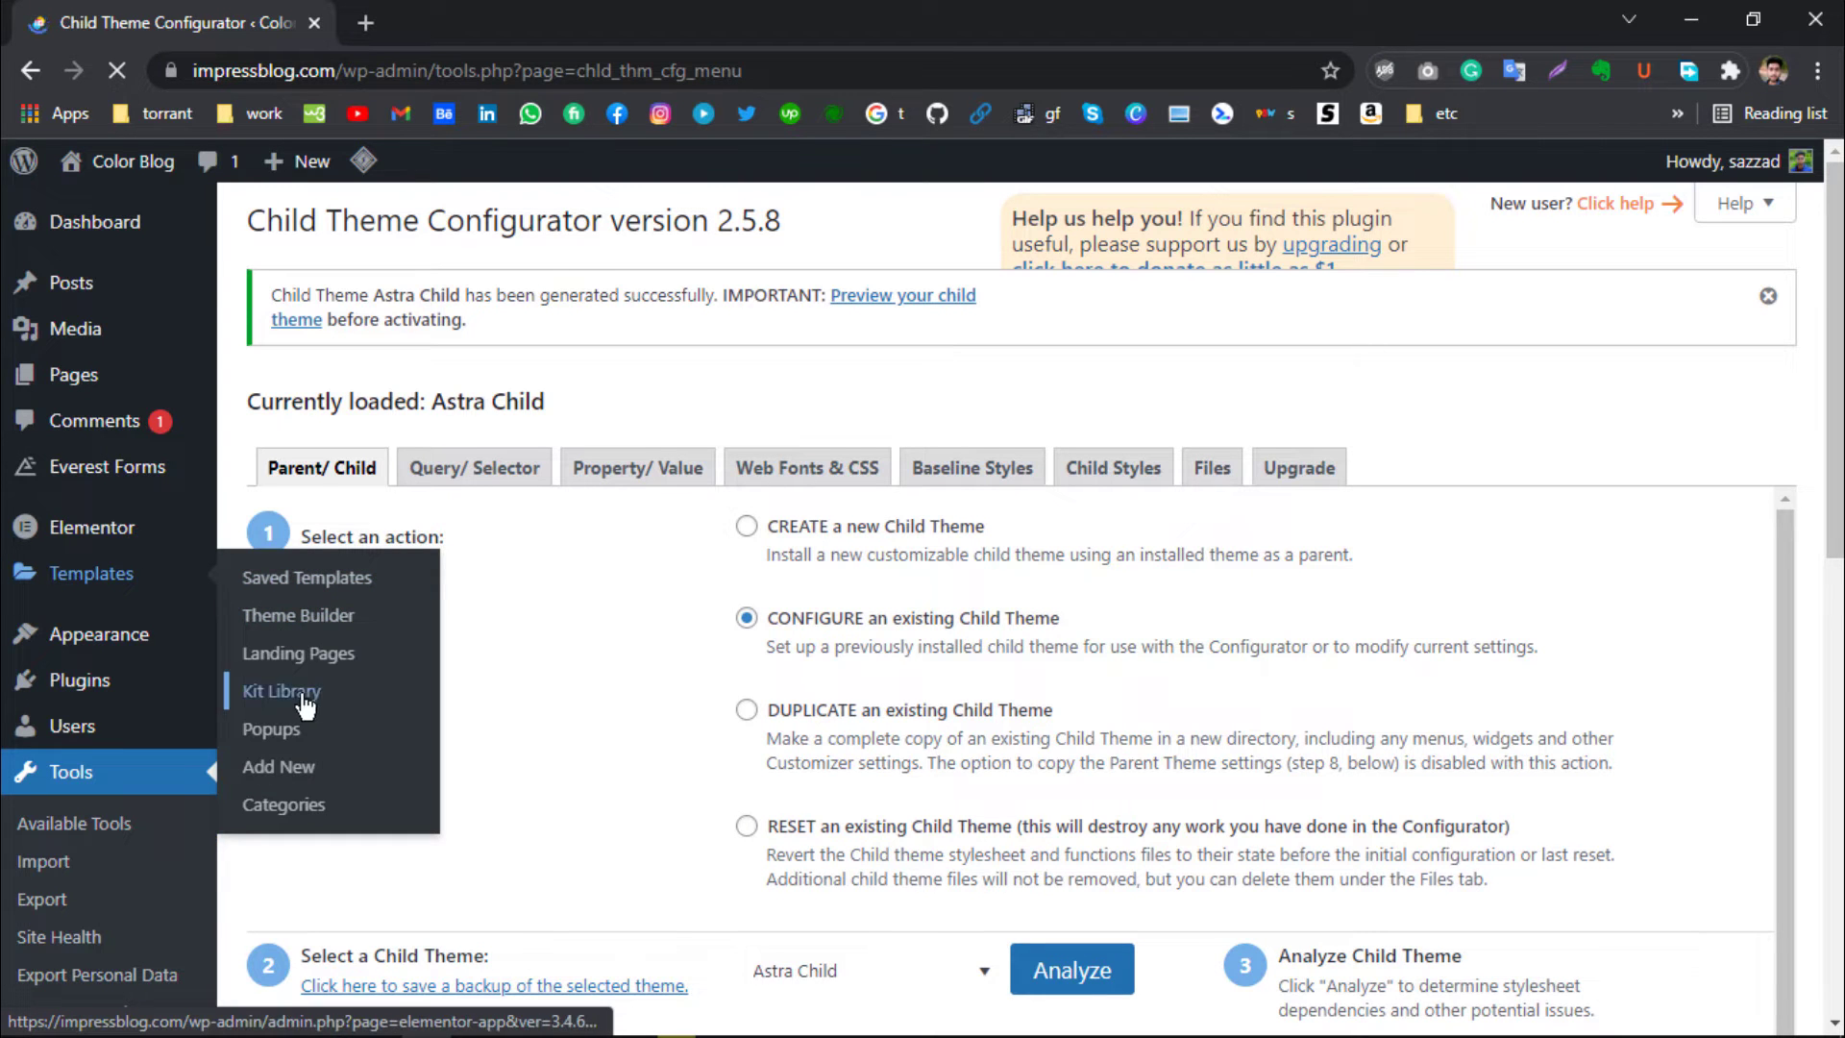
mouse_move(106, 636)
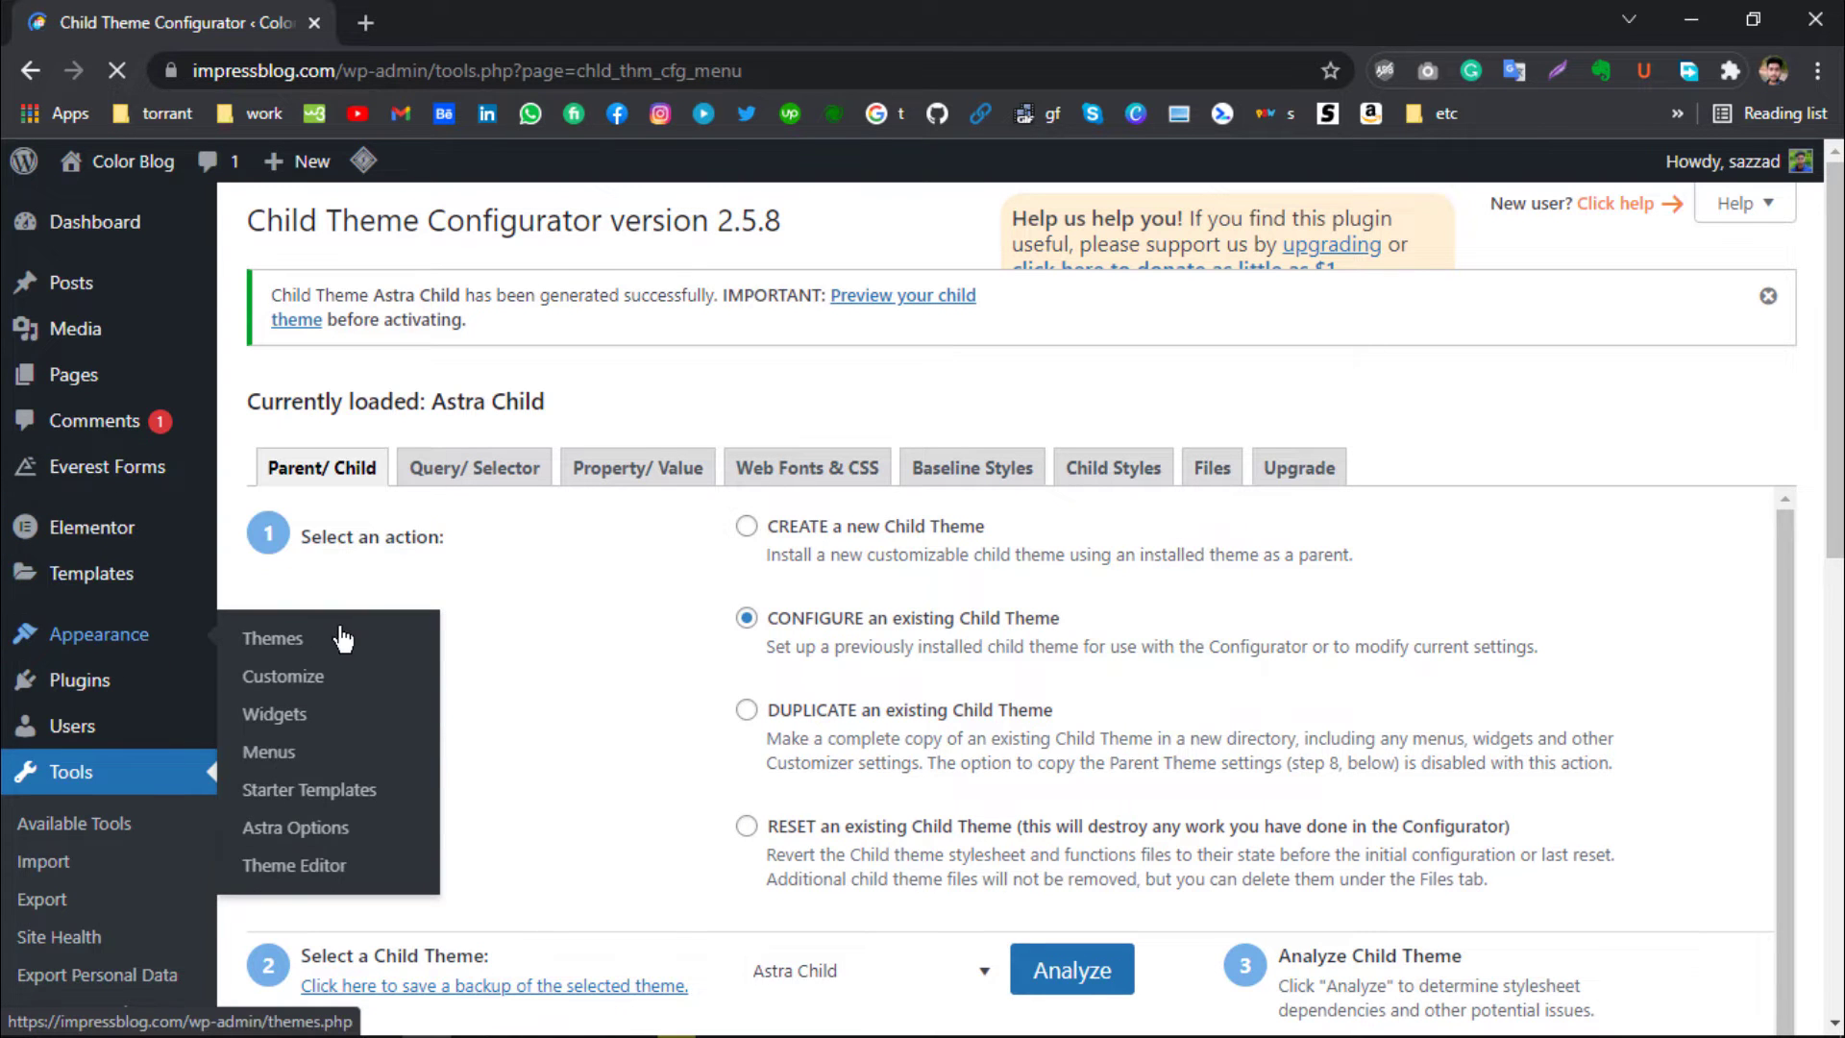
right_click(288, 638)
click(413, 659)
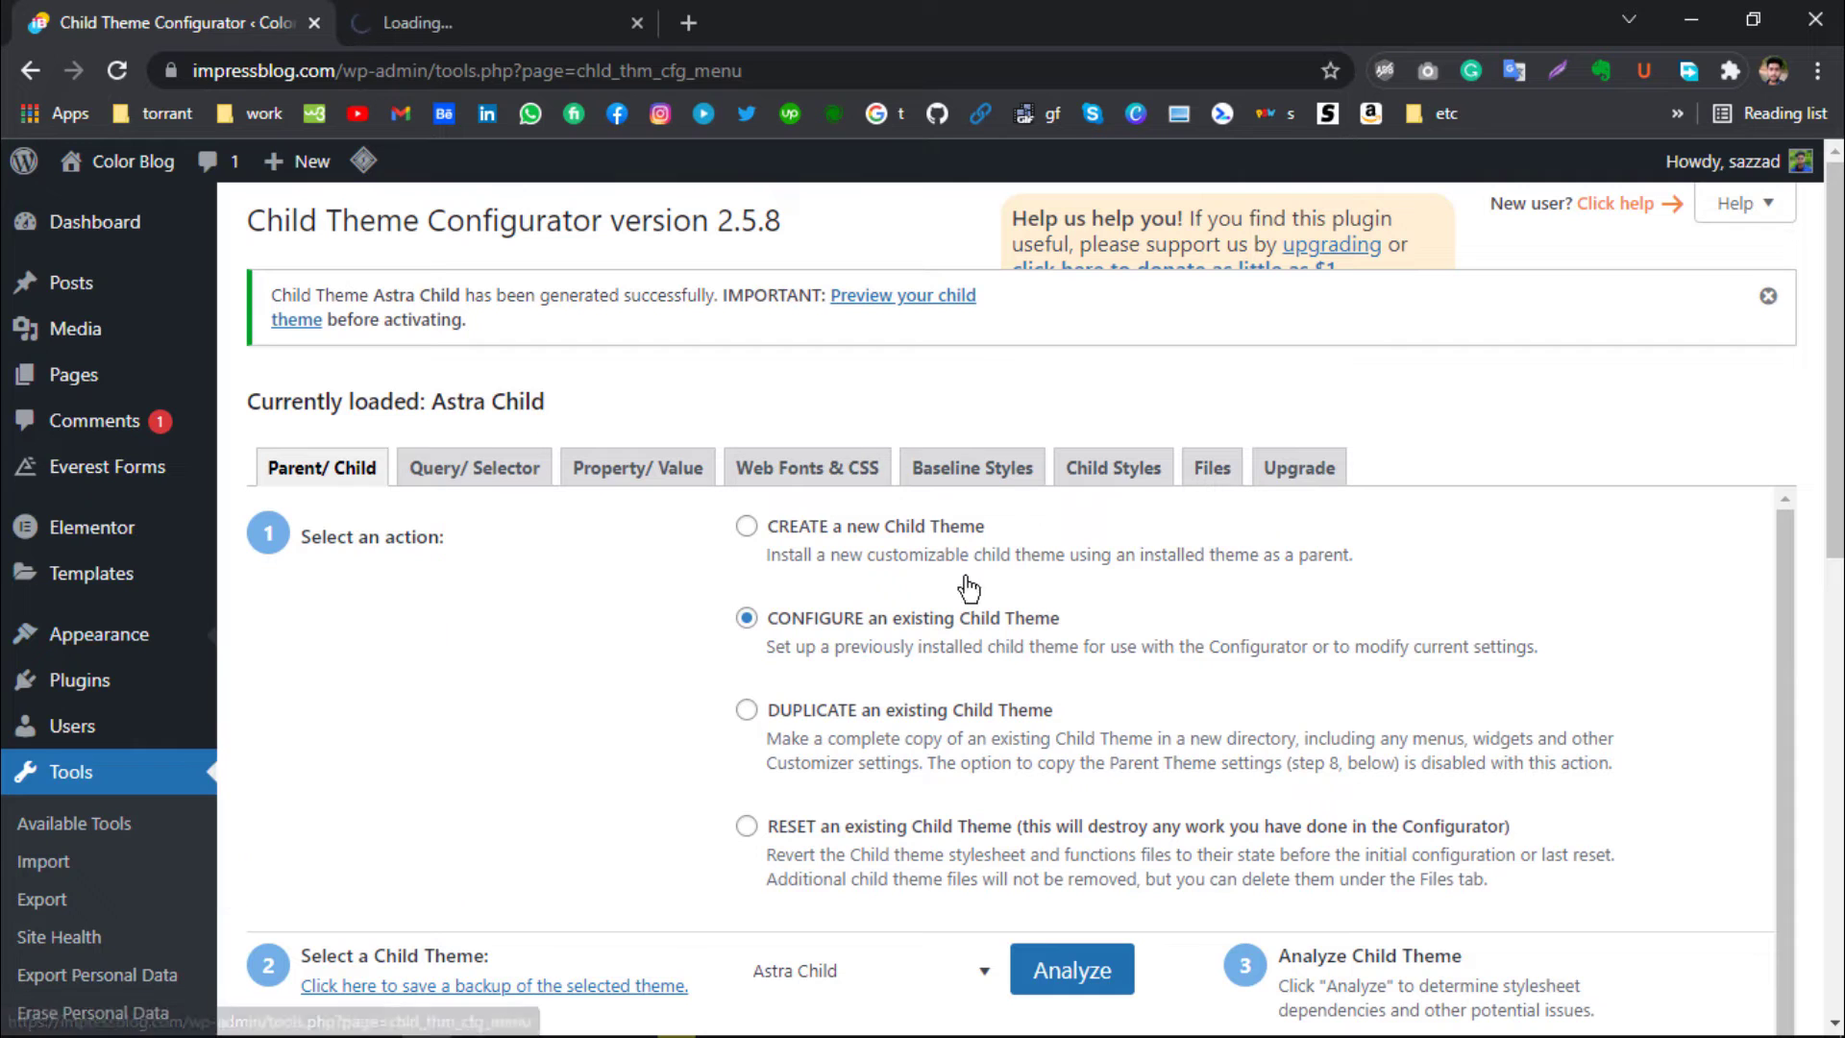
scroll(1153, 492, down, 1)
click(470, 10)
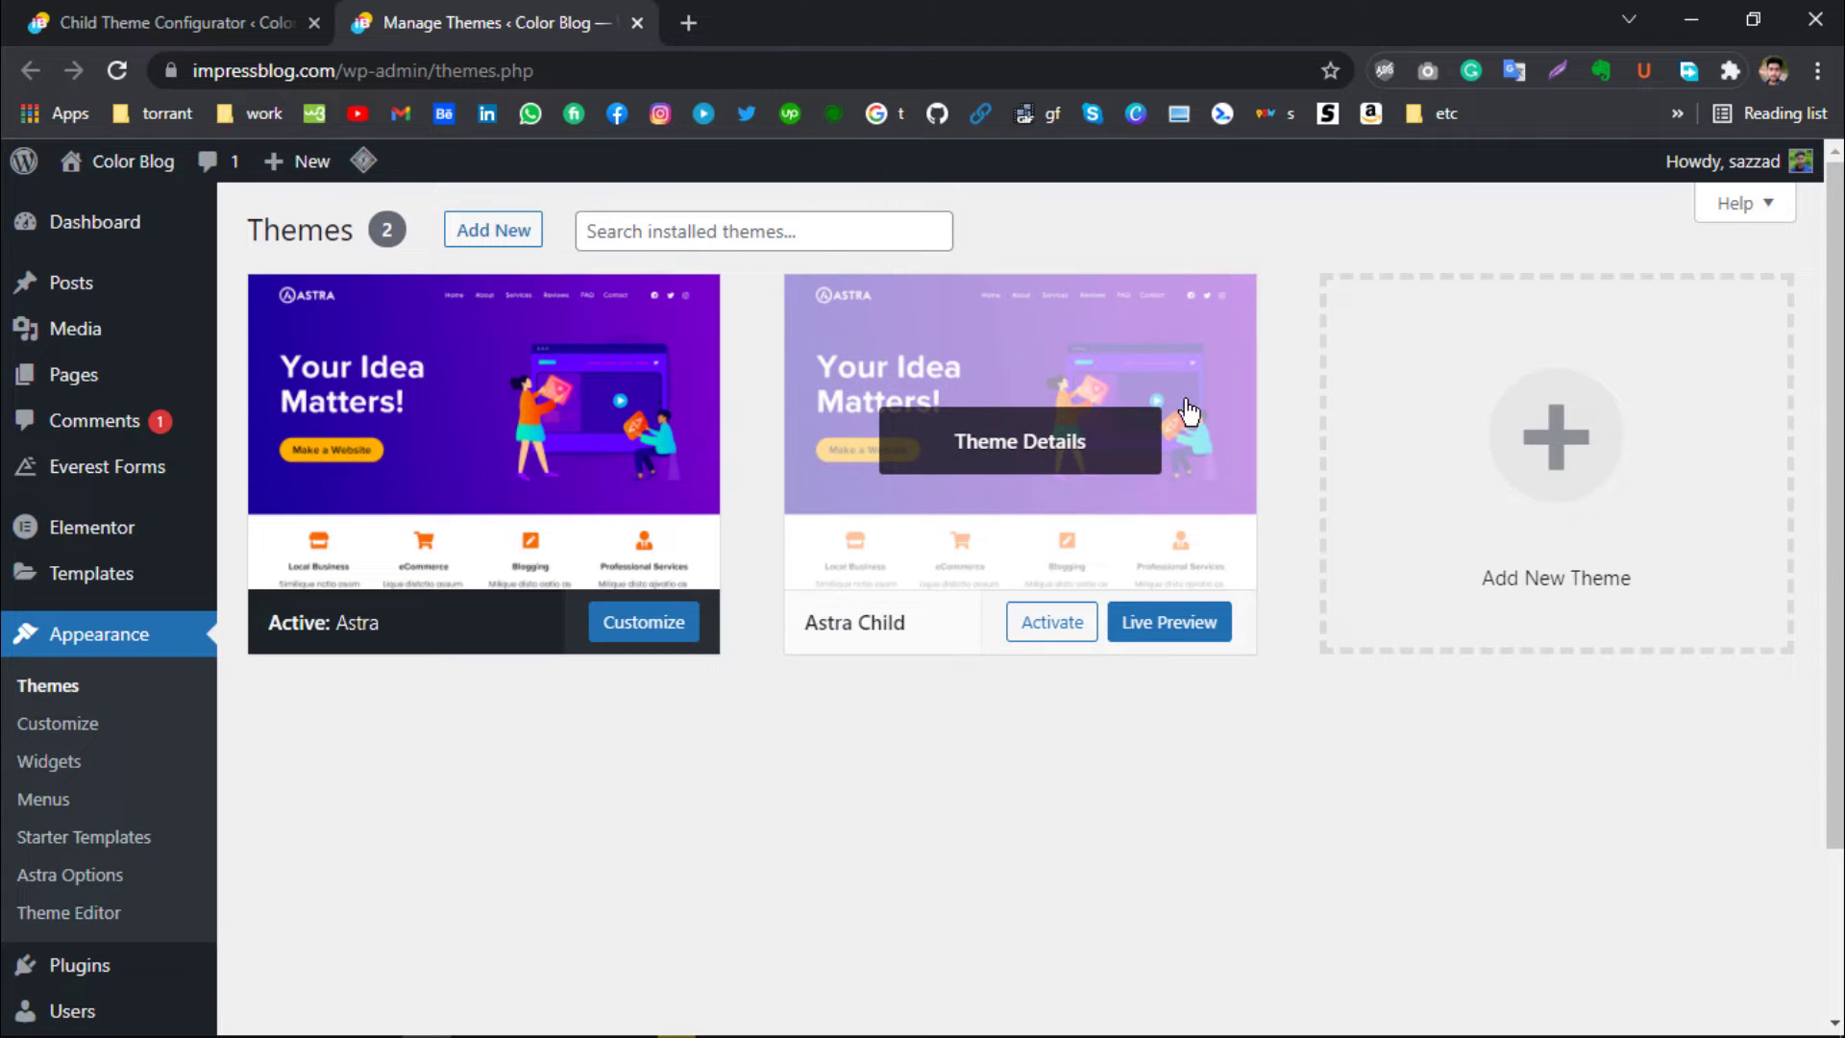
Return to the Child Theme Configurator and examine the Query/Selector raw CSS editor
click(181, 13)
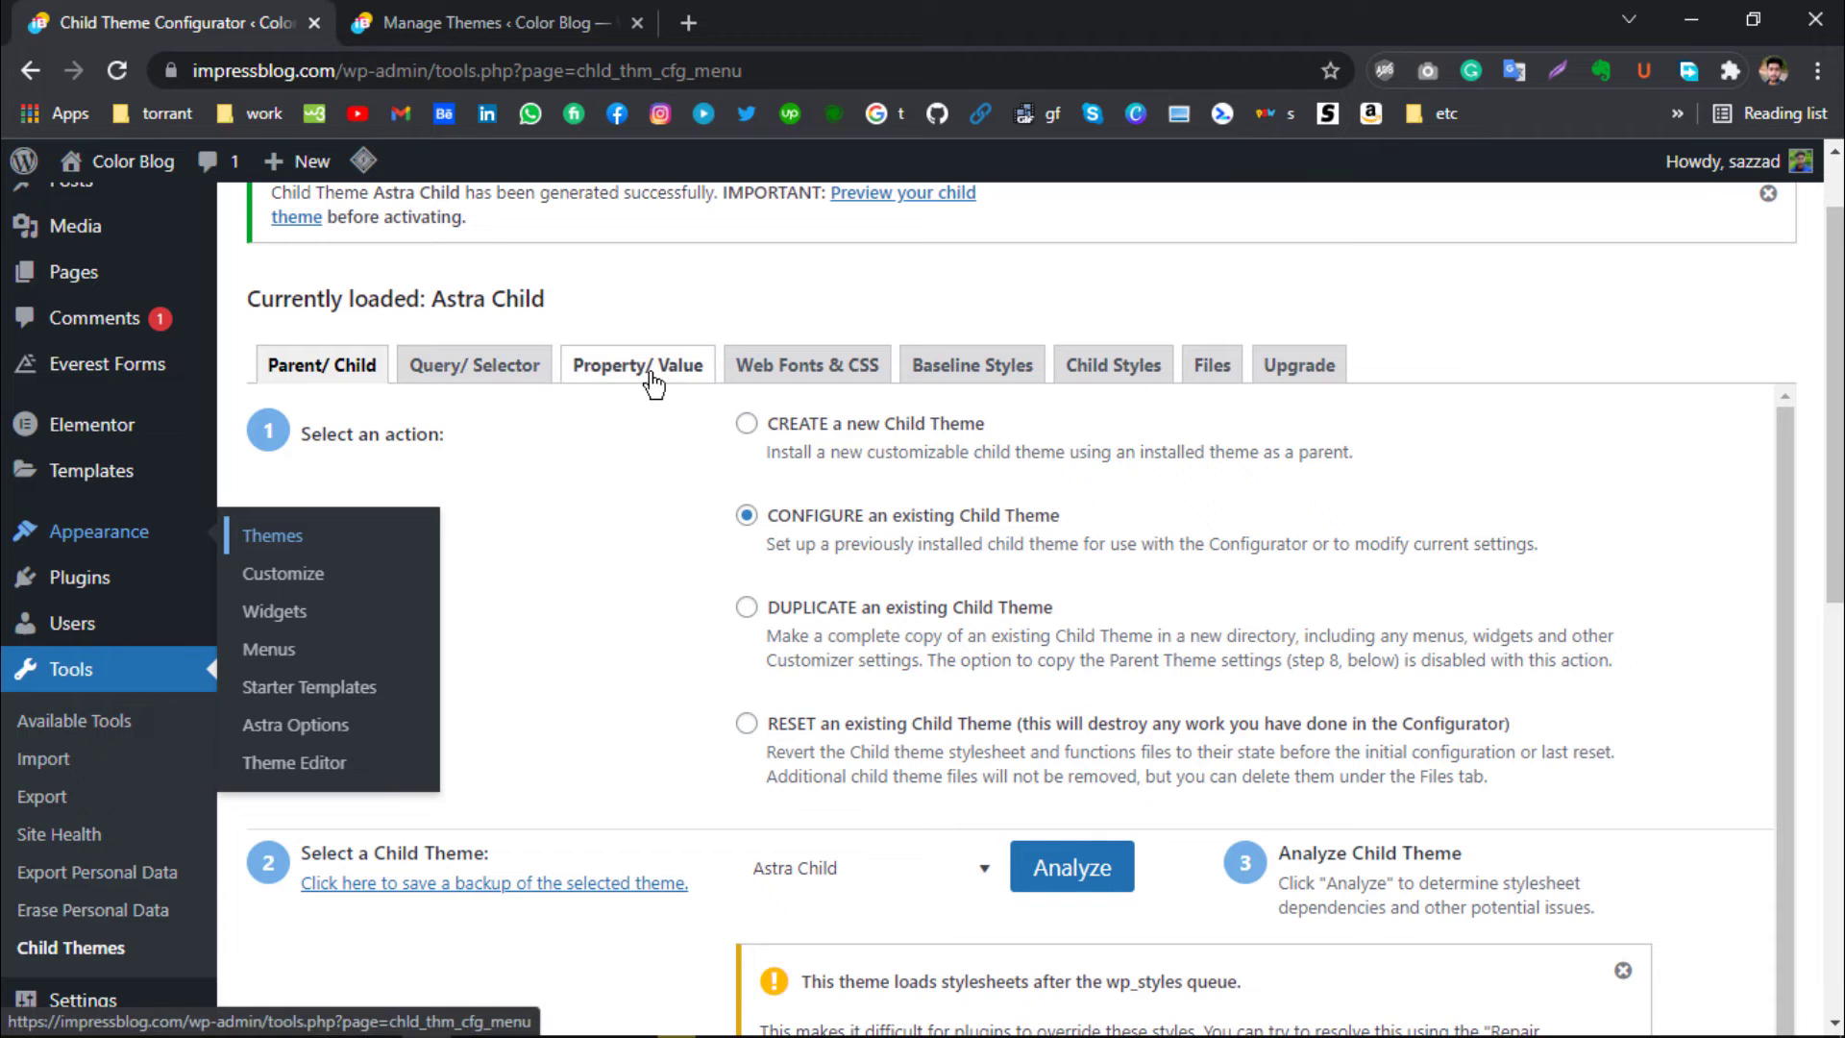
click(453, 365)
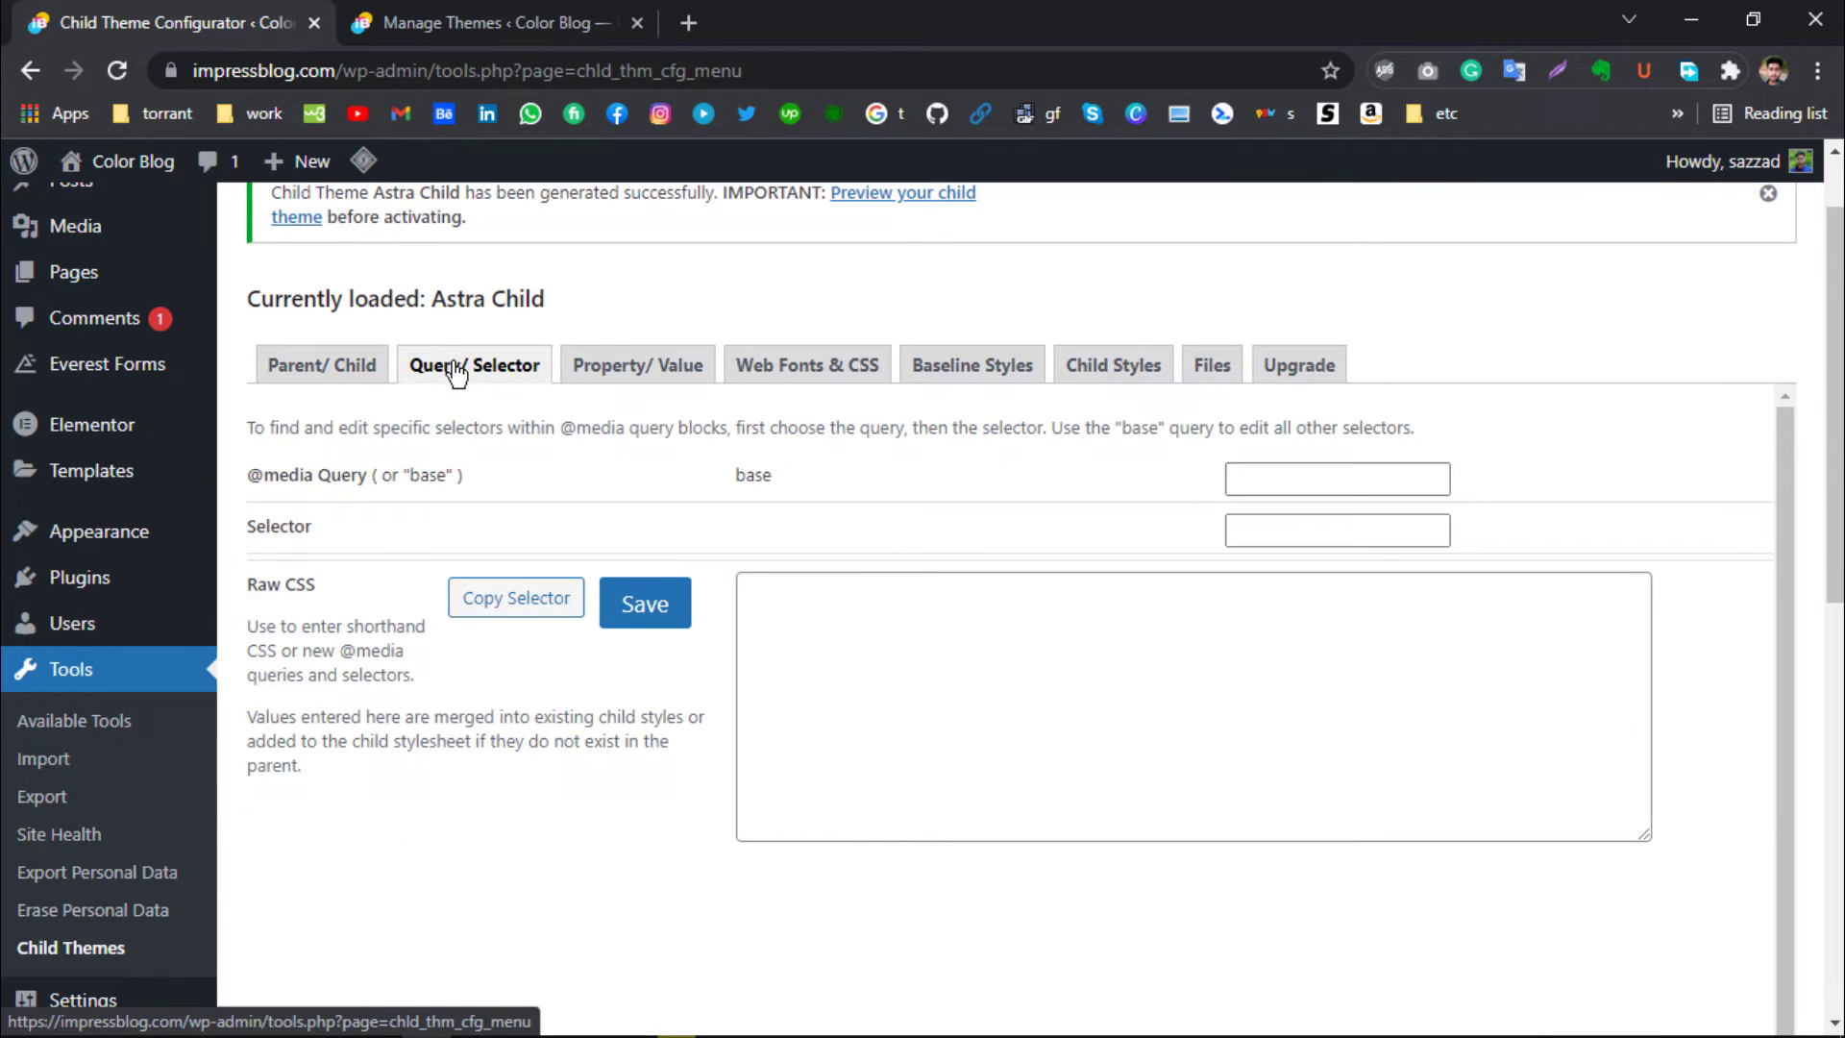
click(941, 595)
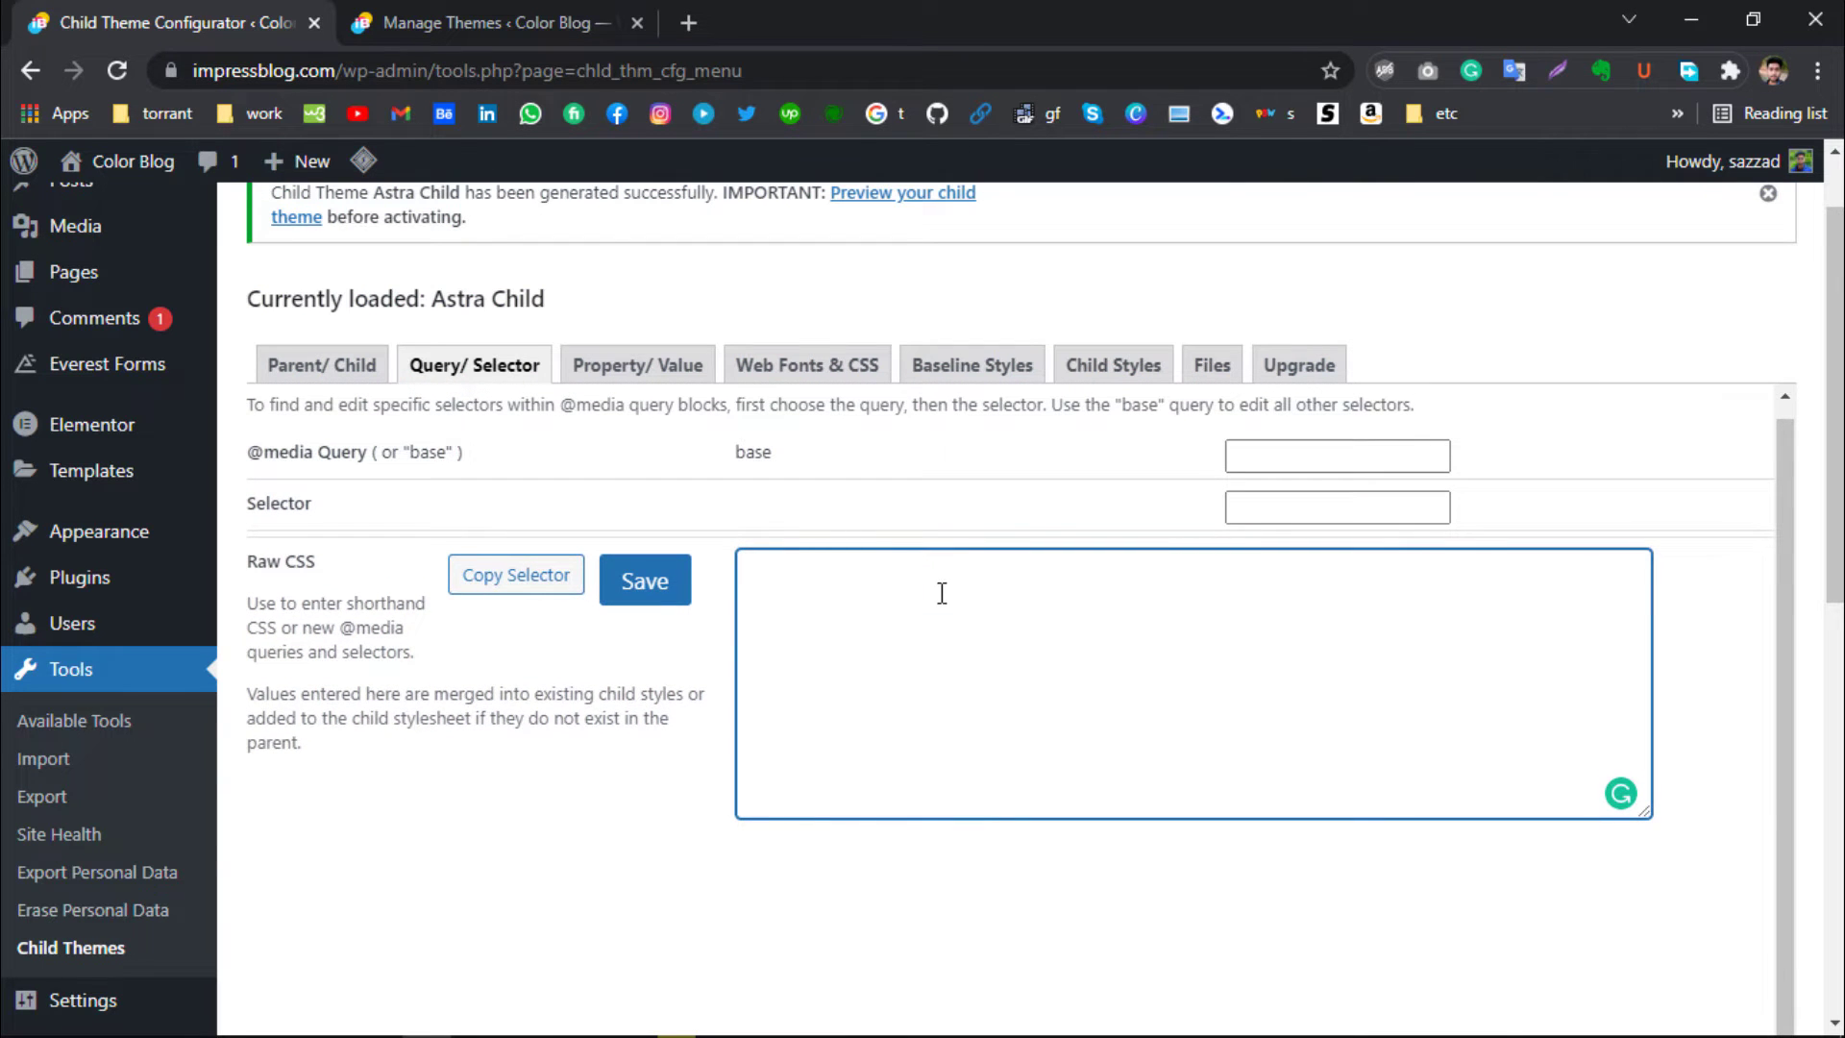
scroll(942, 594, up, 1)
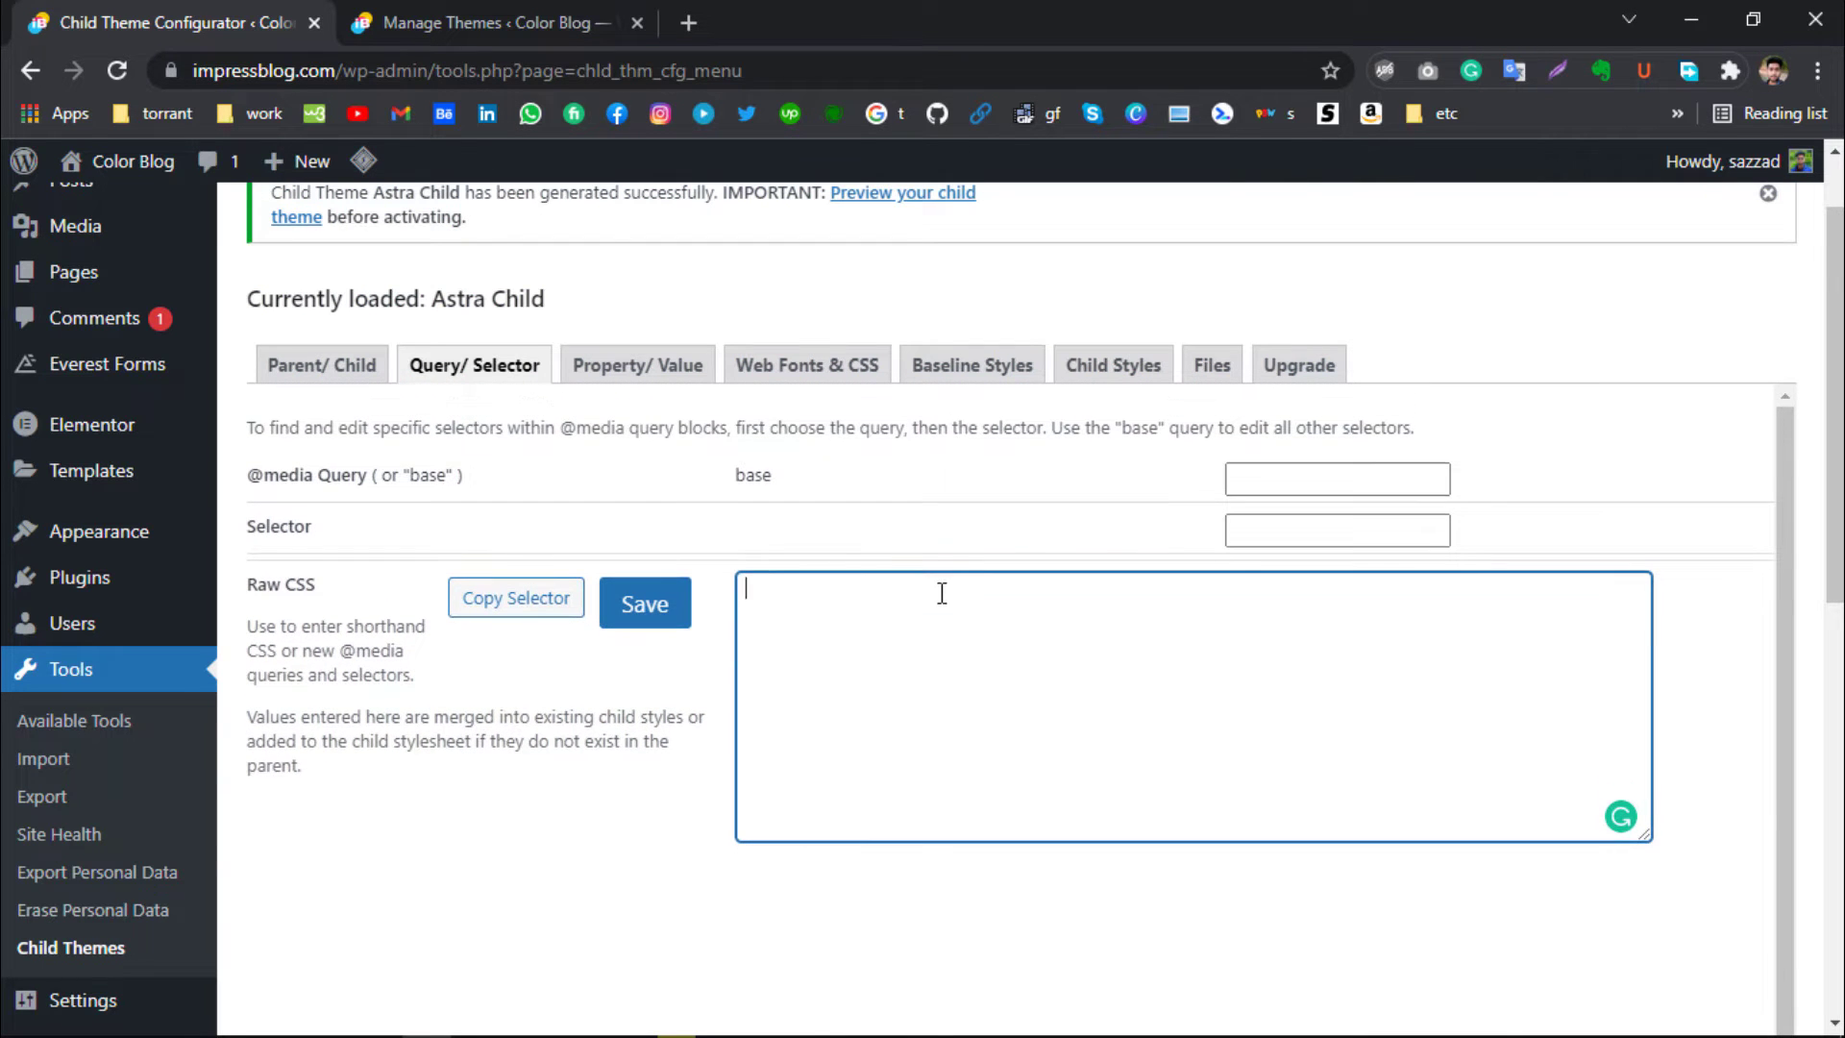
click(561, 11)
click(688, 22)
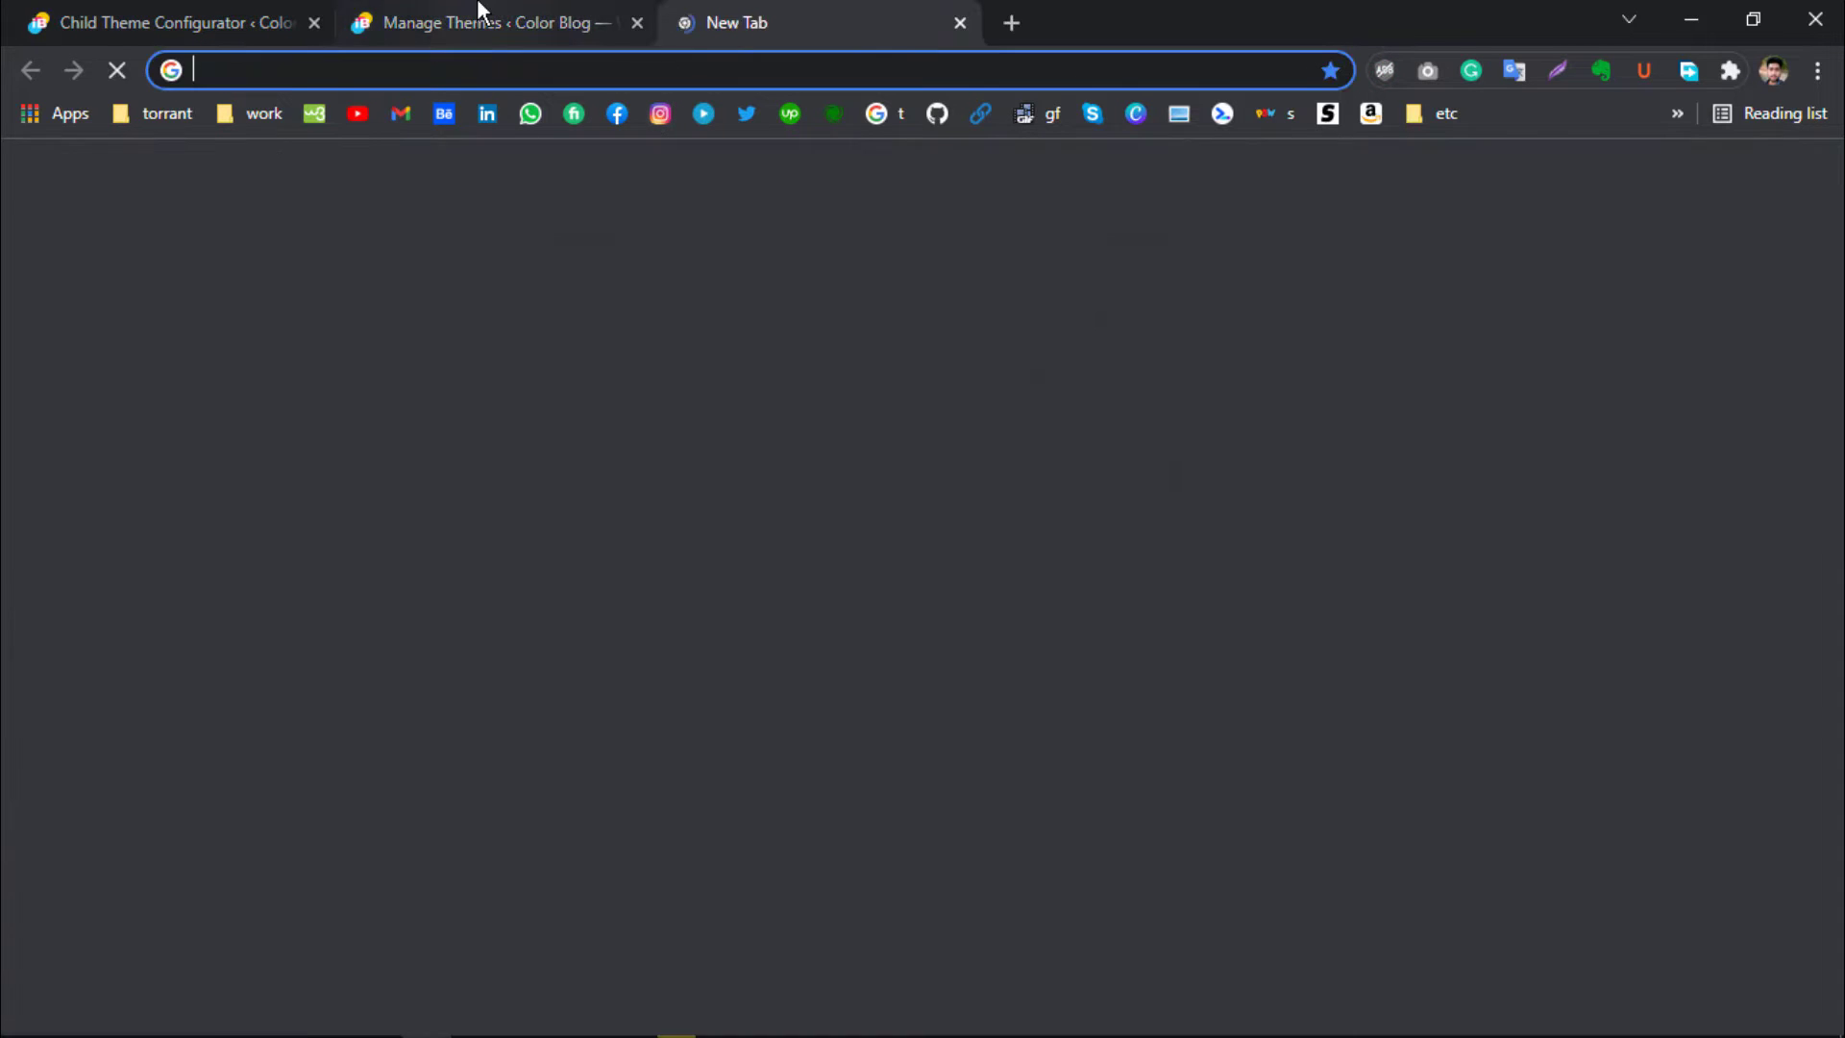
click(481, 18)
click(161, 14)
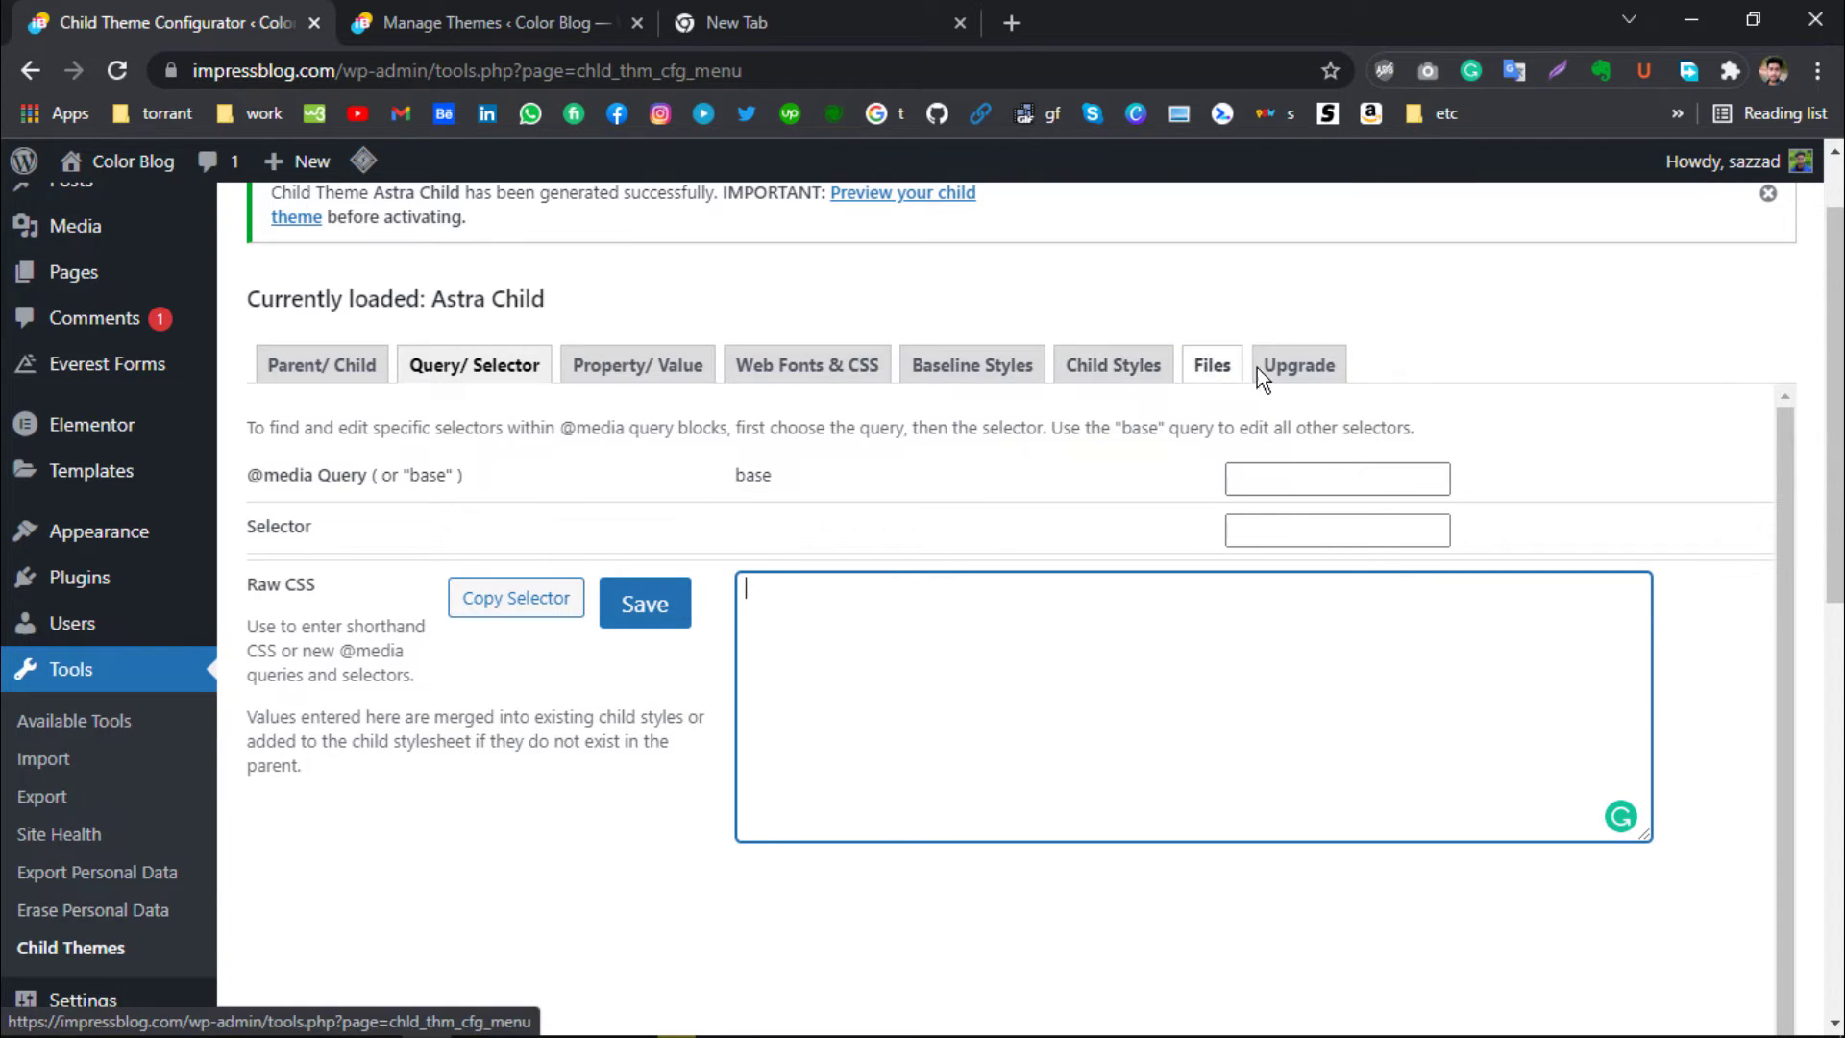
Examine the configurator's Files options, including the parent templates, child theme files and child theme screenshot
click(1214, 373)
scroll(1028, 606, down, 2)
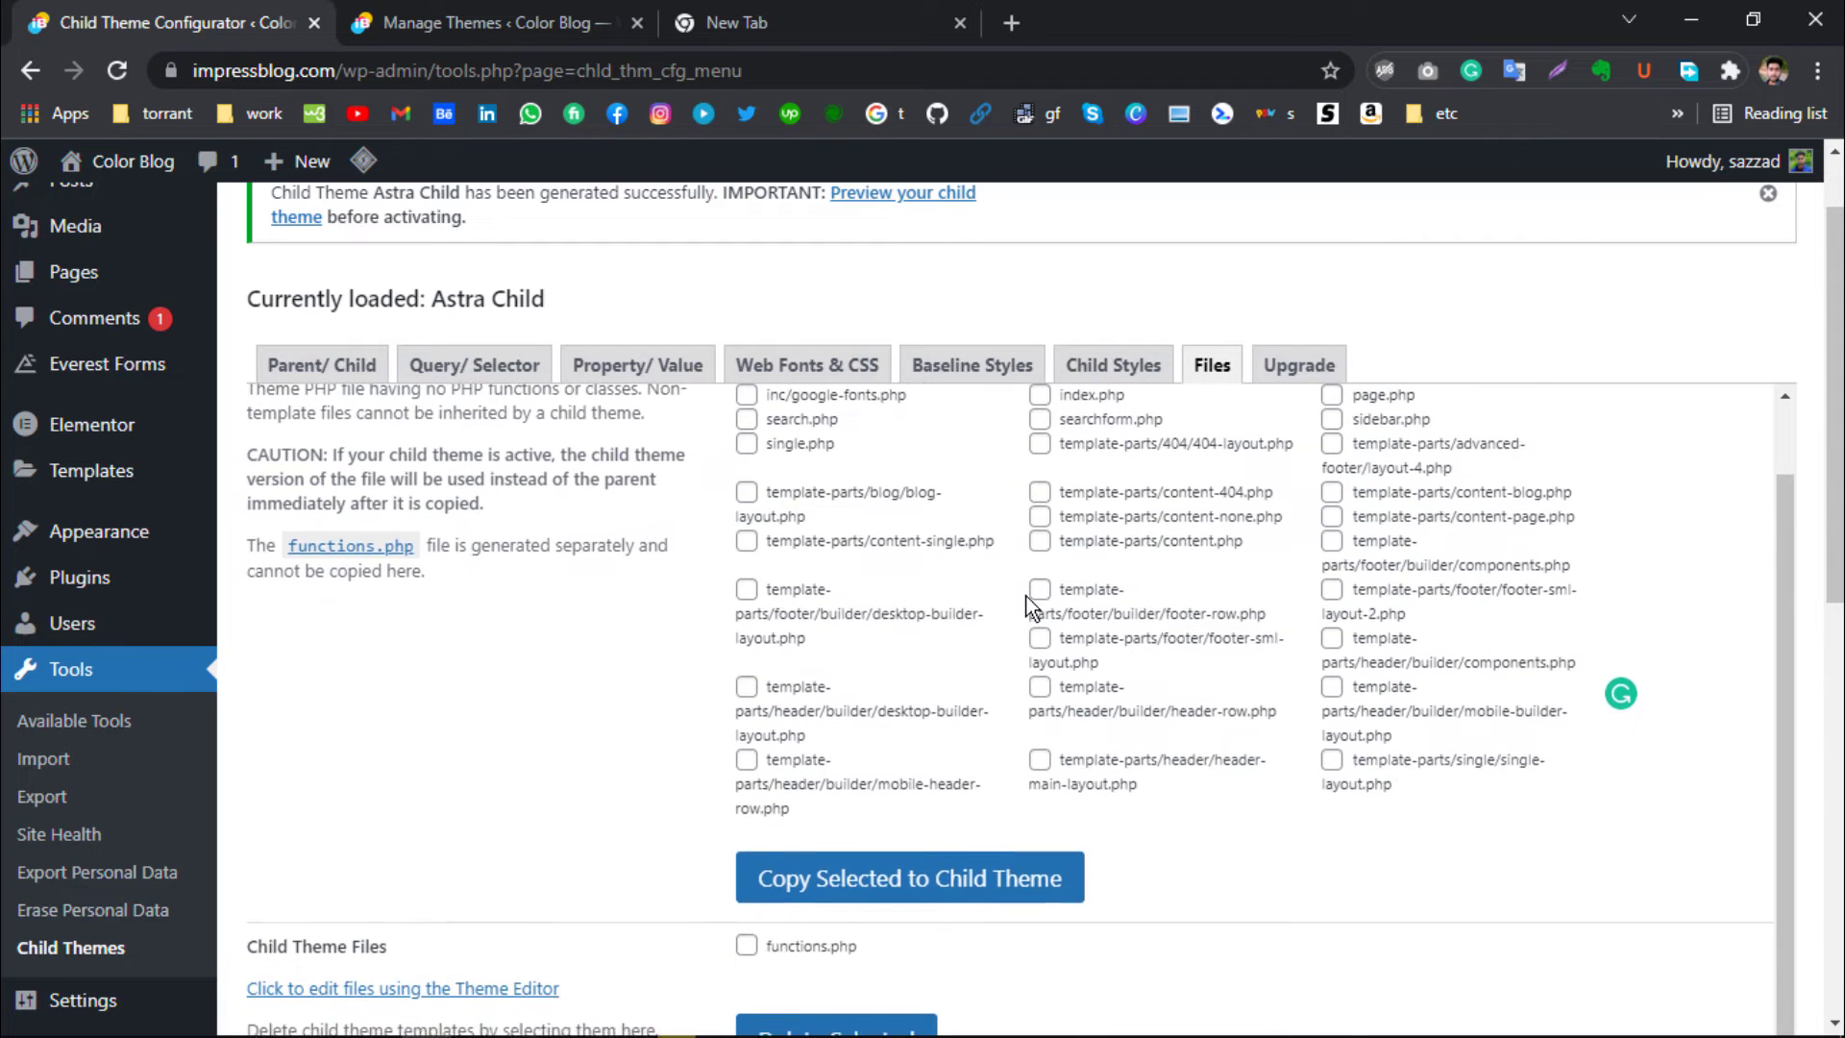
scroll(671, 561, up, 1)
scroll(939, 610, down, 4)
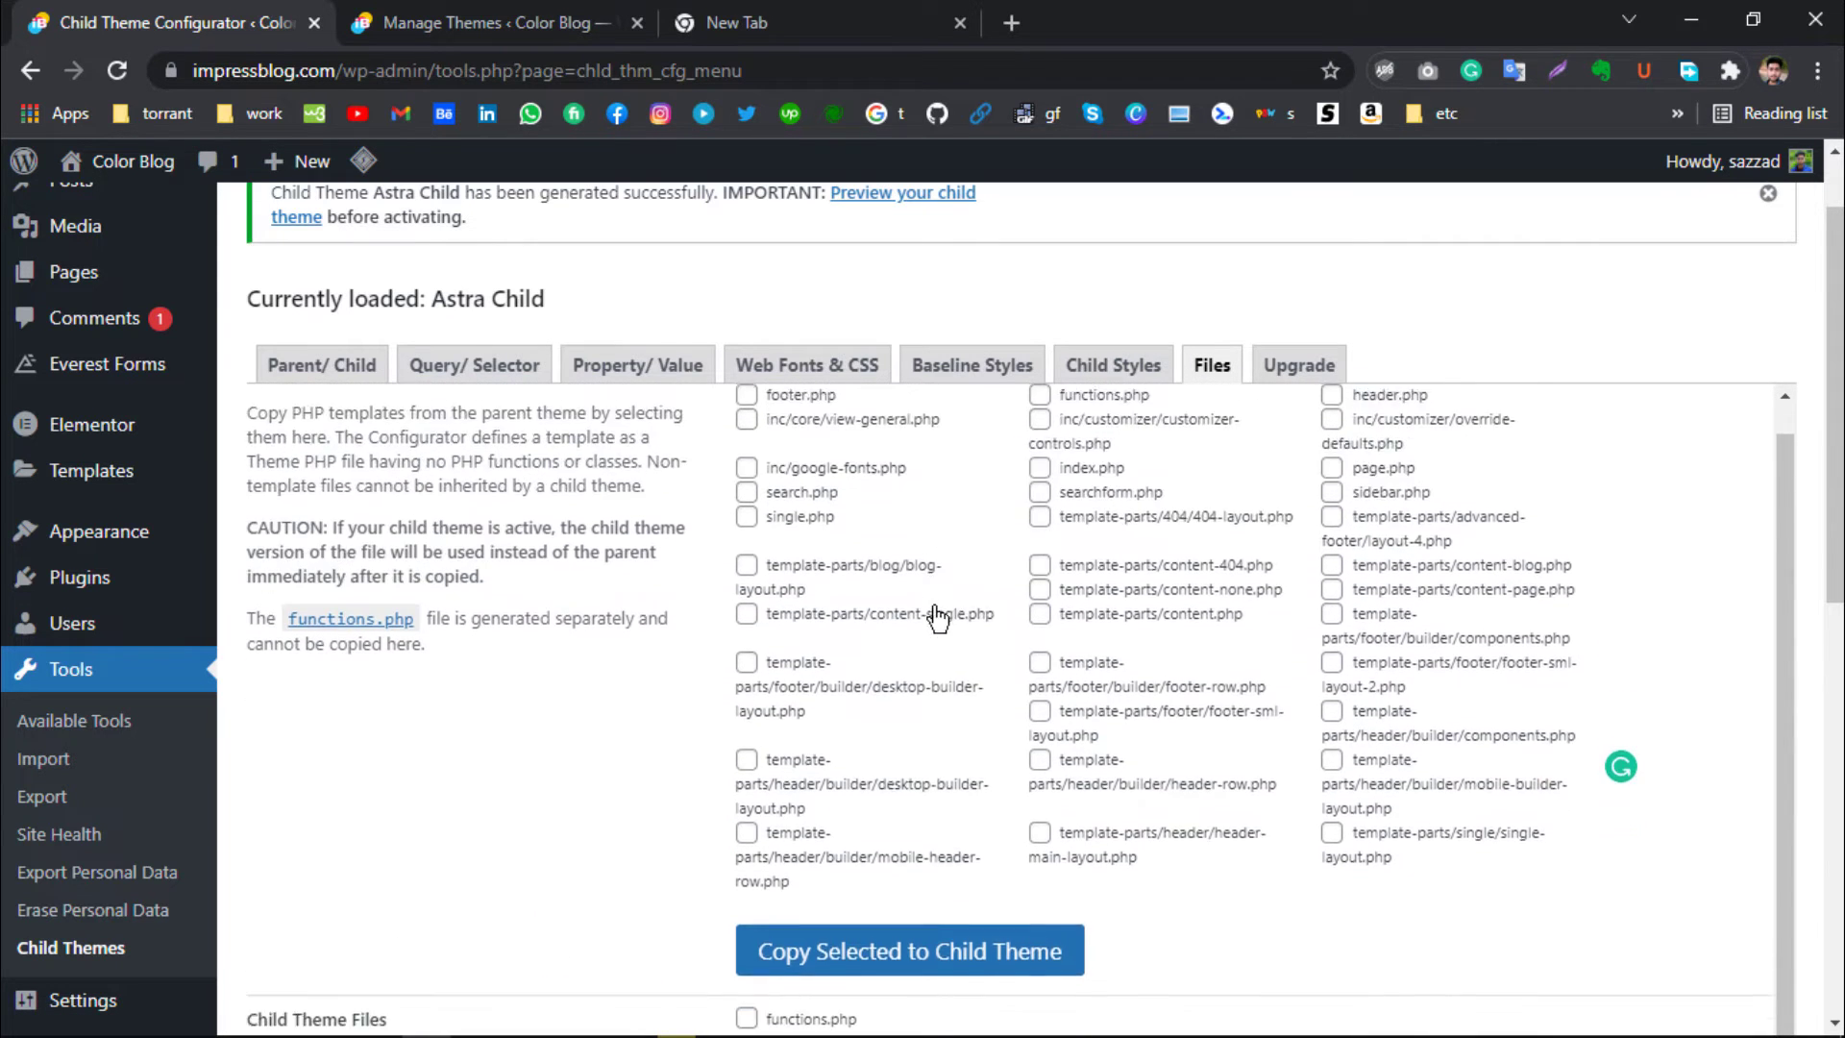
scroll(783, 755, down, 3)
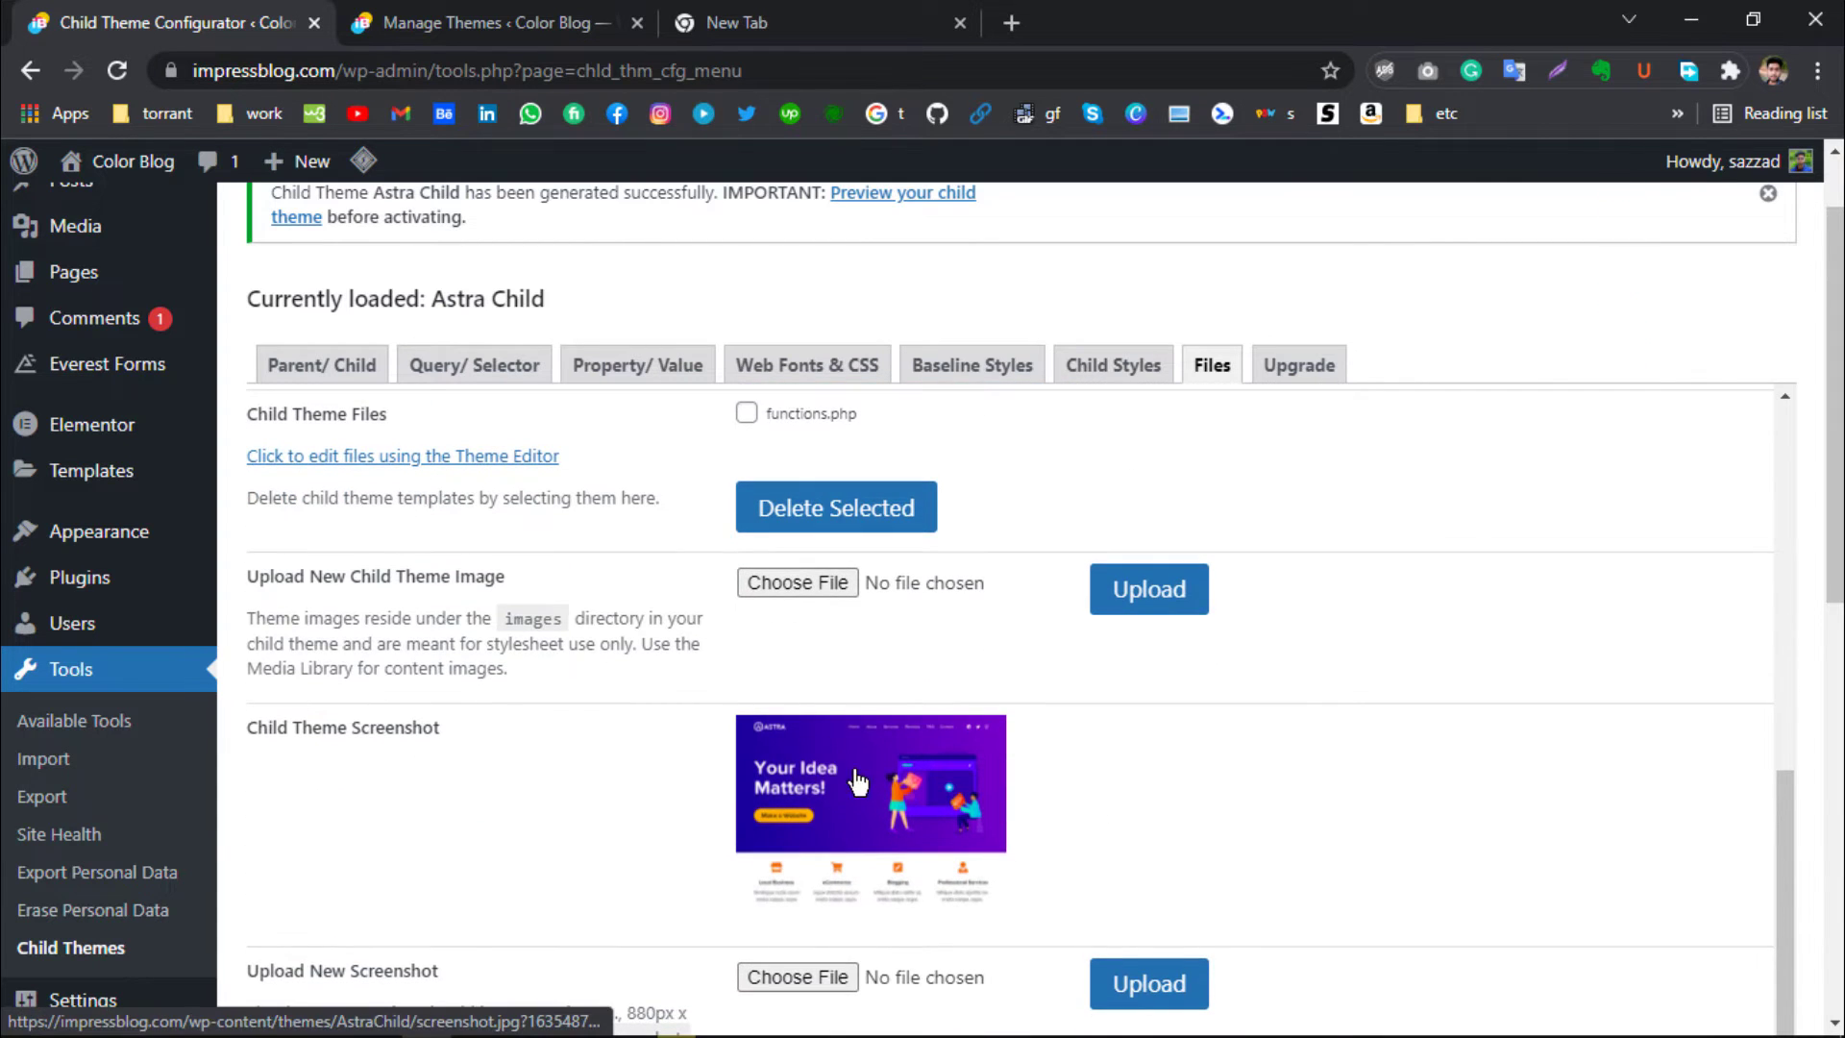
Compare the Astra and Astra Child thumbnails on the Themes page
click(432, 17)
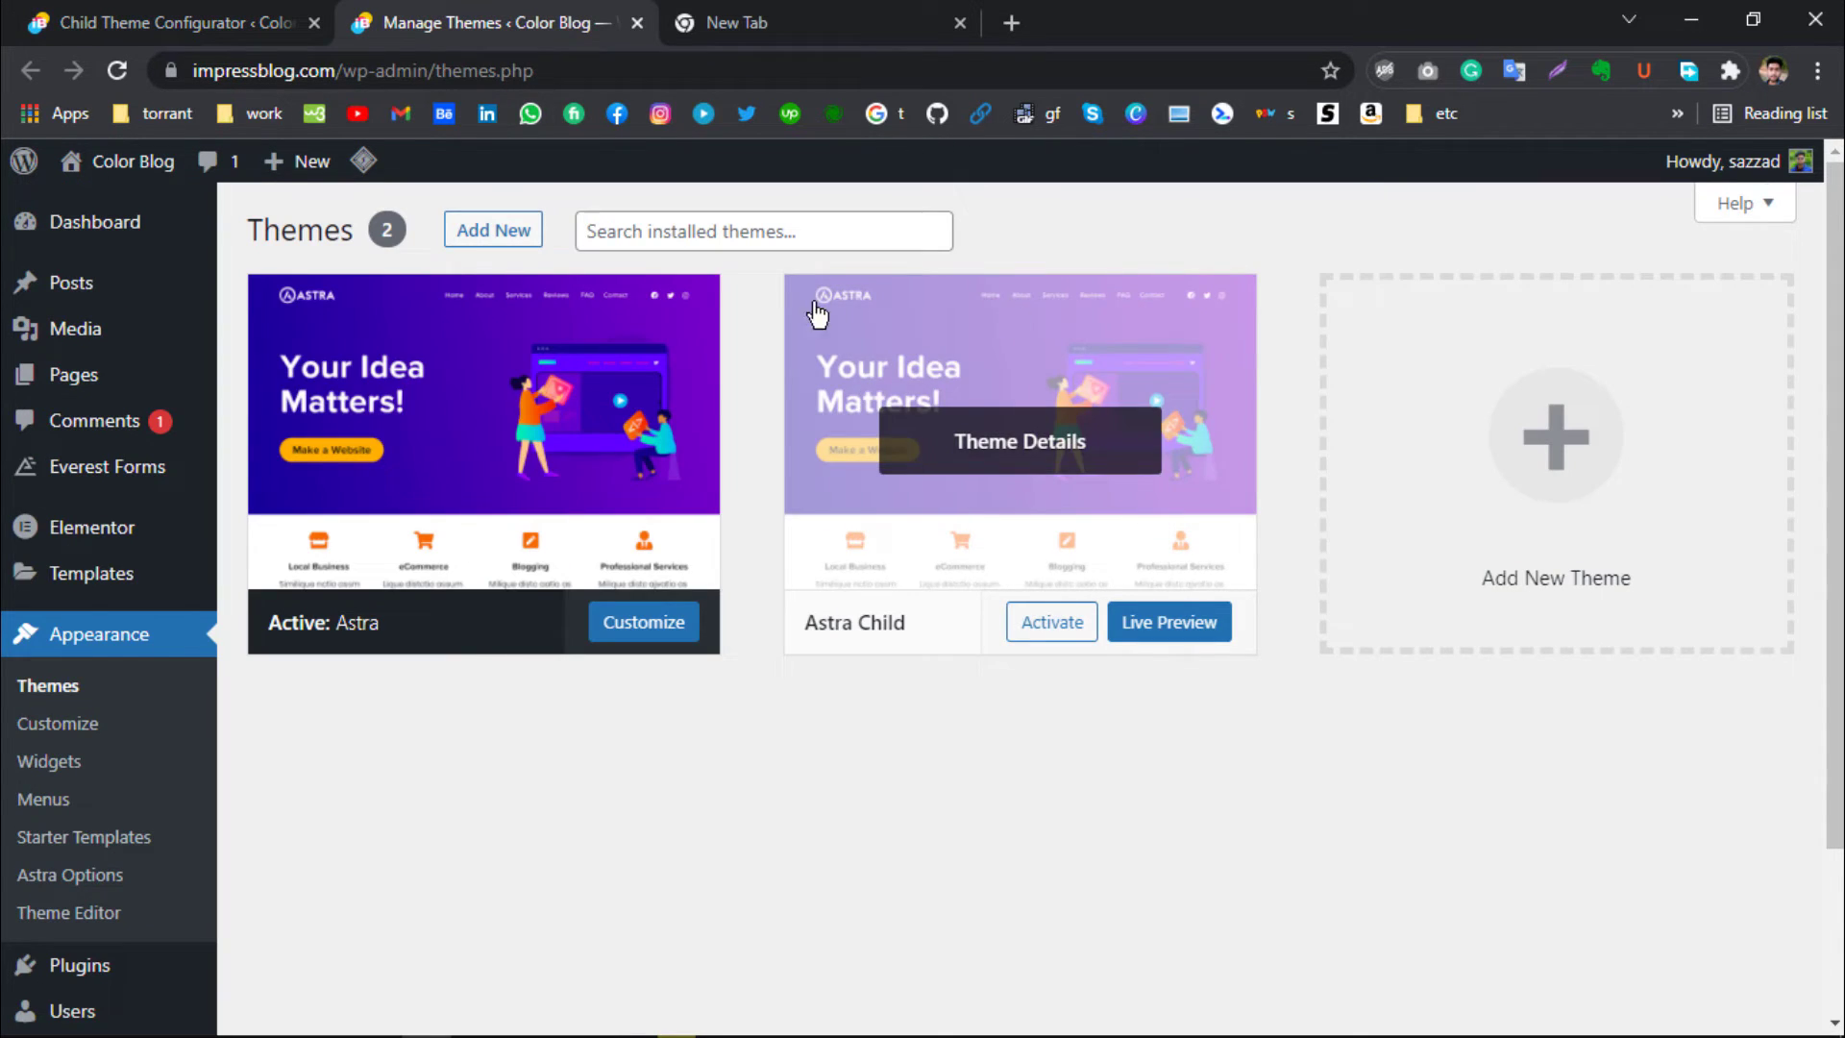
click(762, 12)
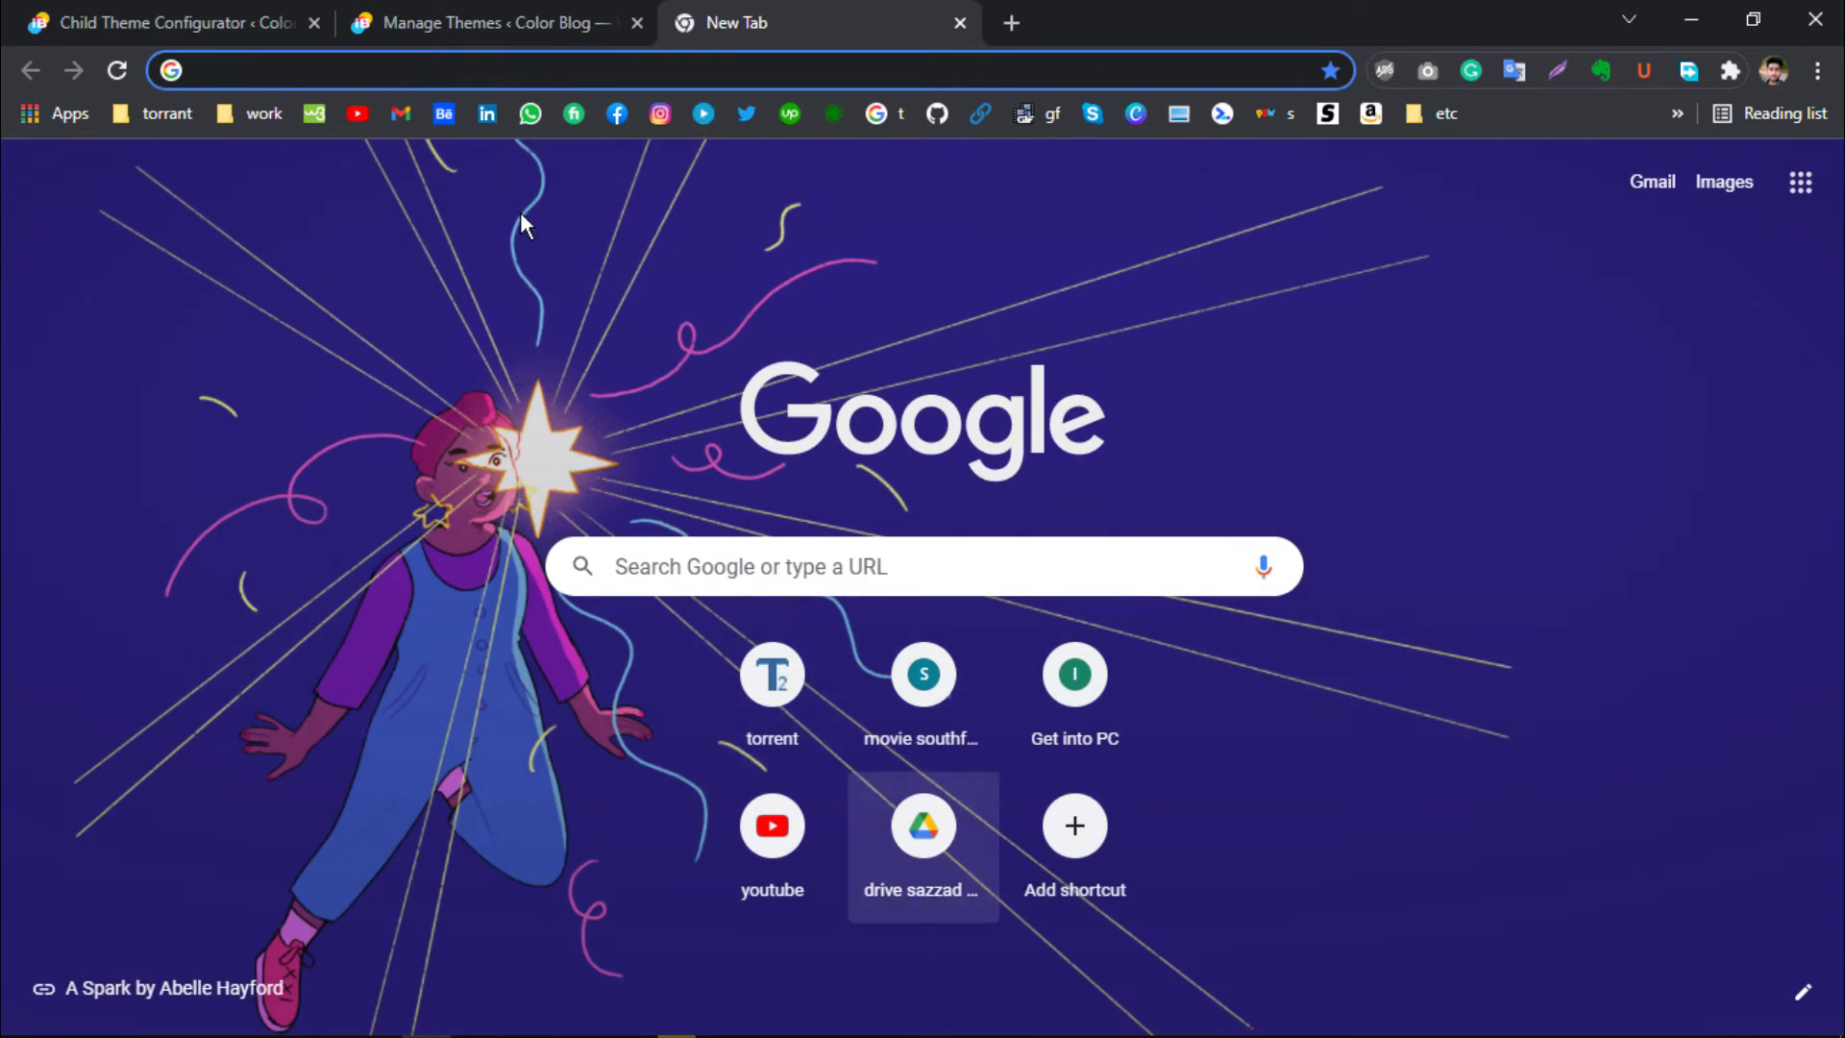
click(461, 20)
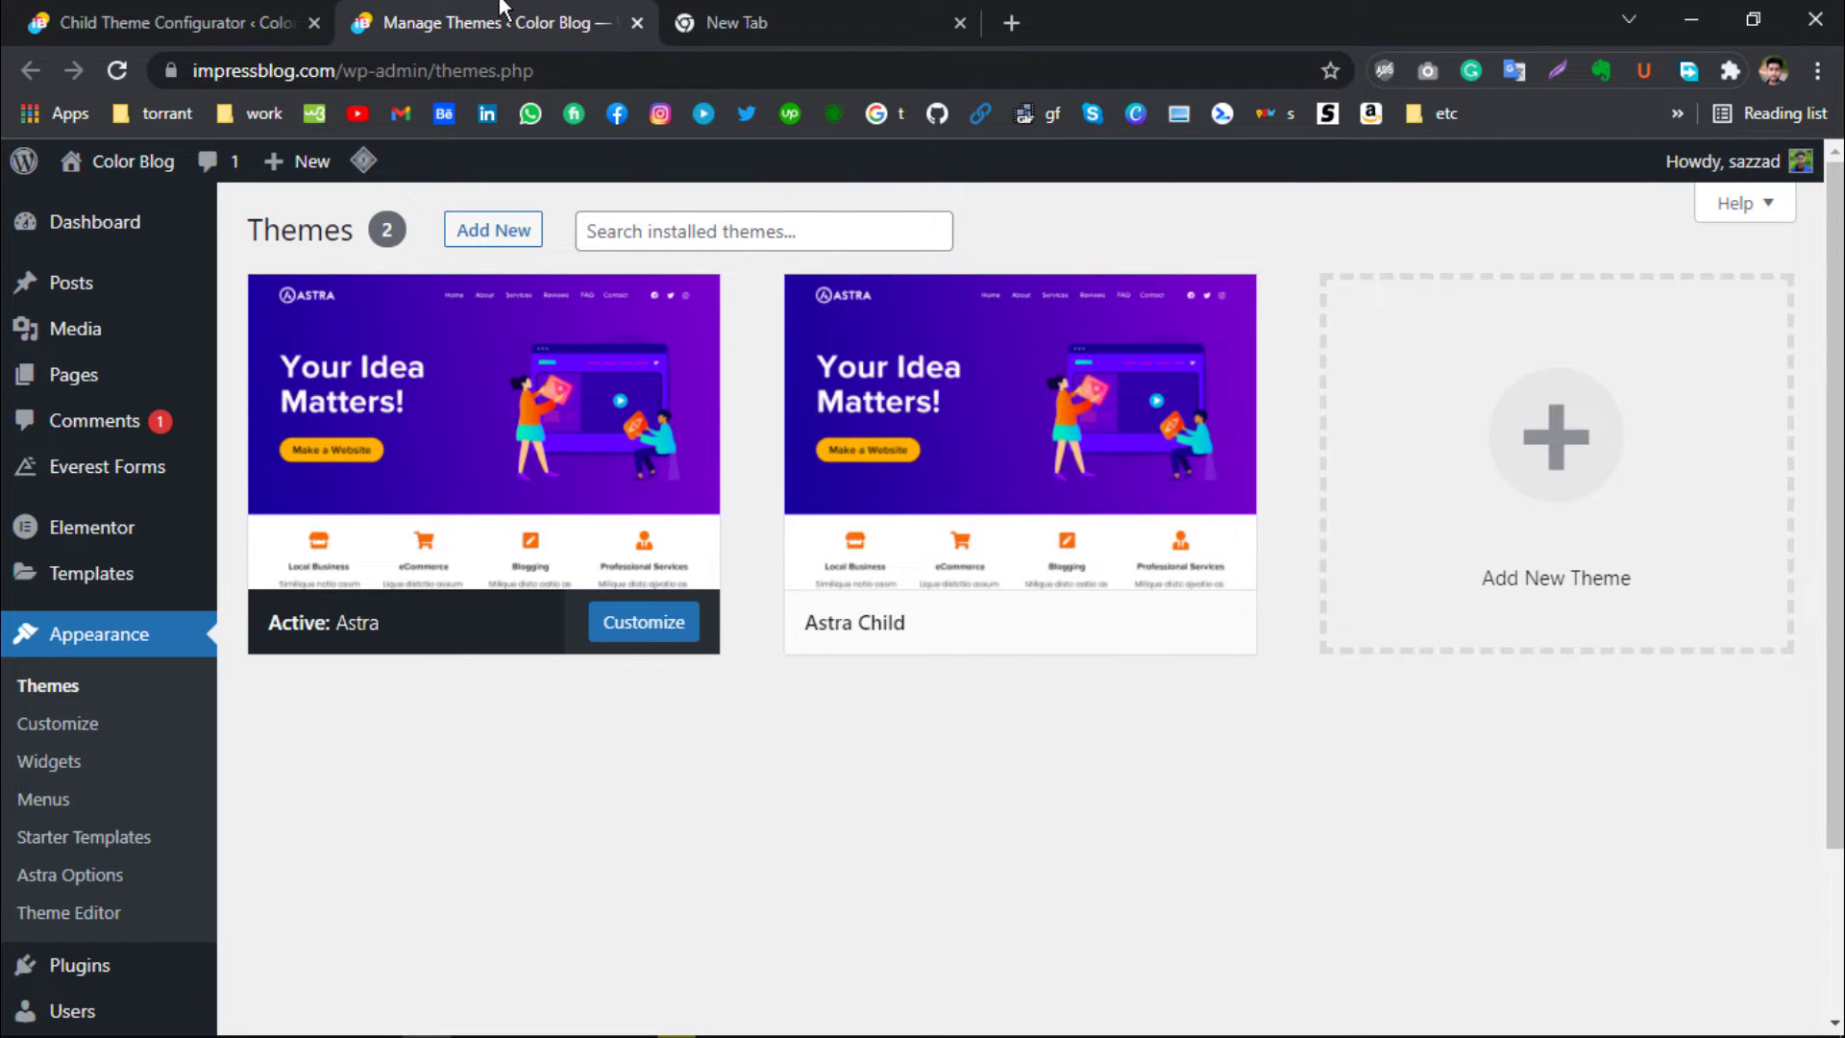
Upload Child Theme.jpg from the Downloads folder as the new screenshot of Astra Child
click(173, 21)
scroll(865, 803, down, 3)
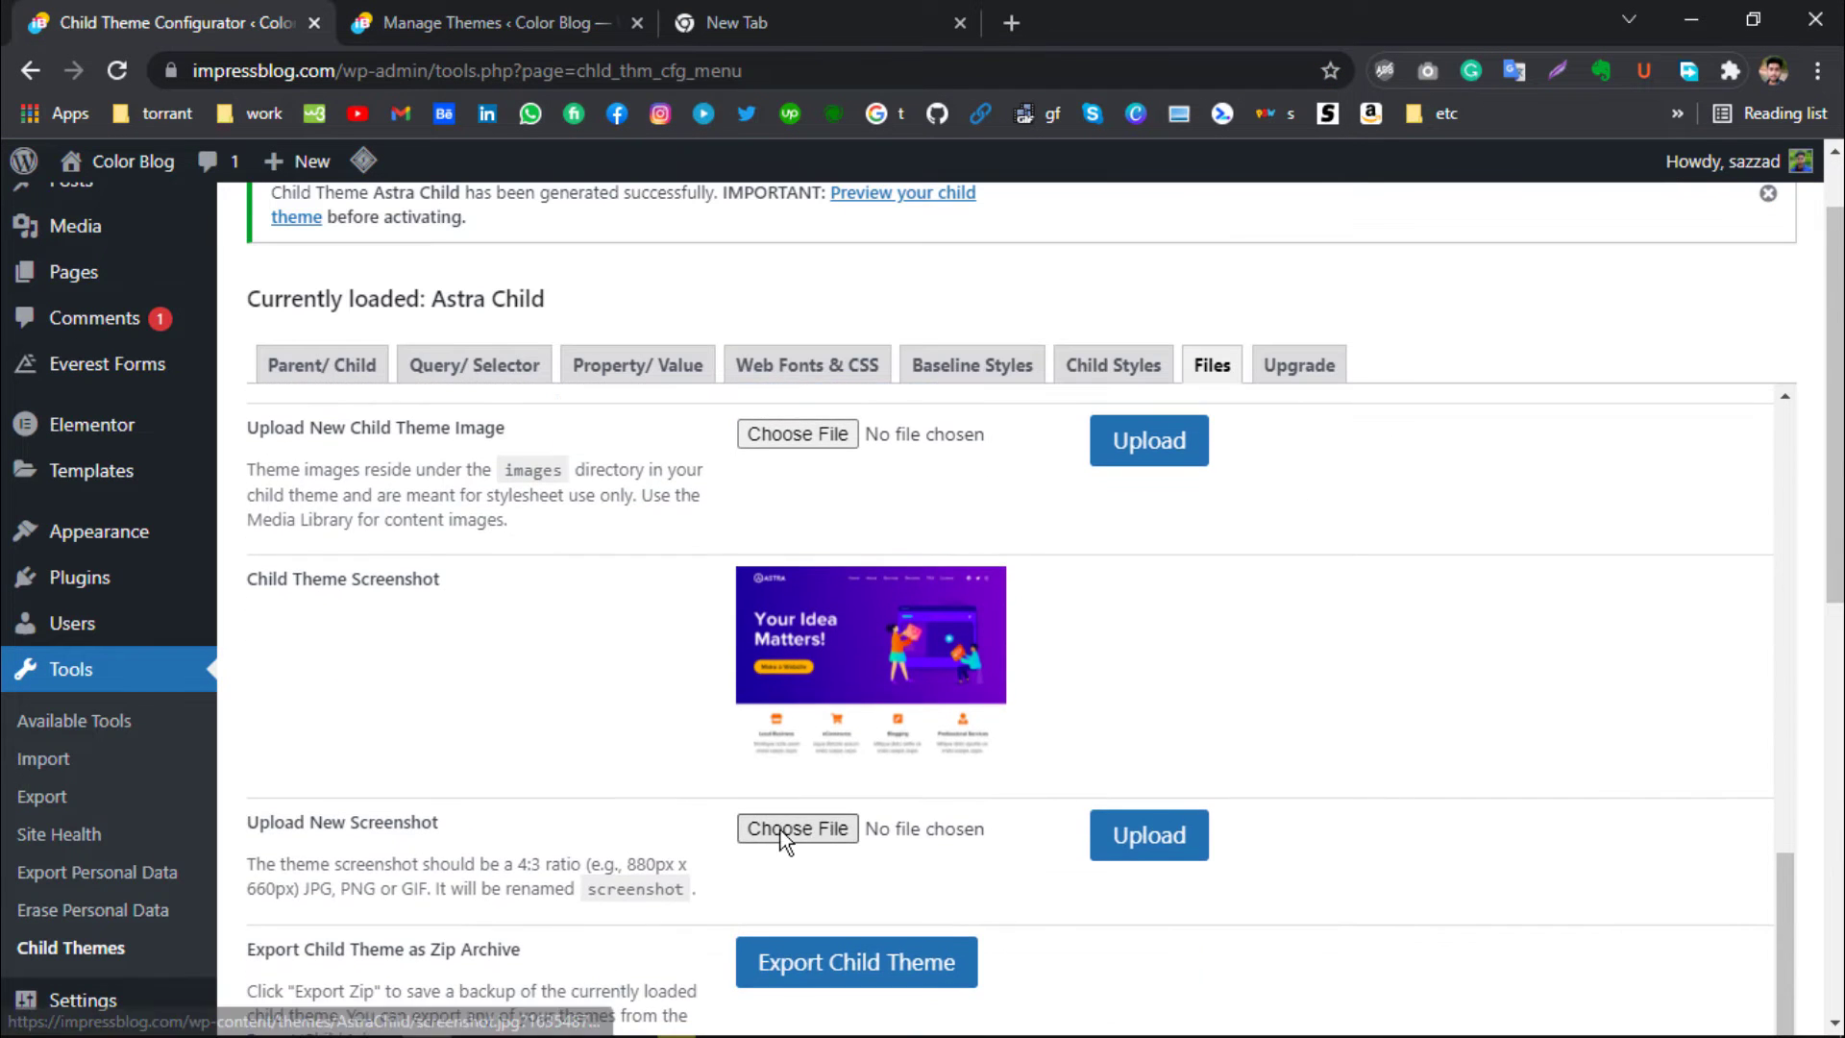
click(782, 830)
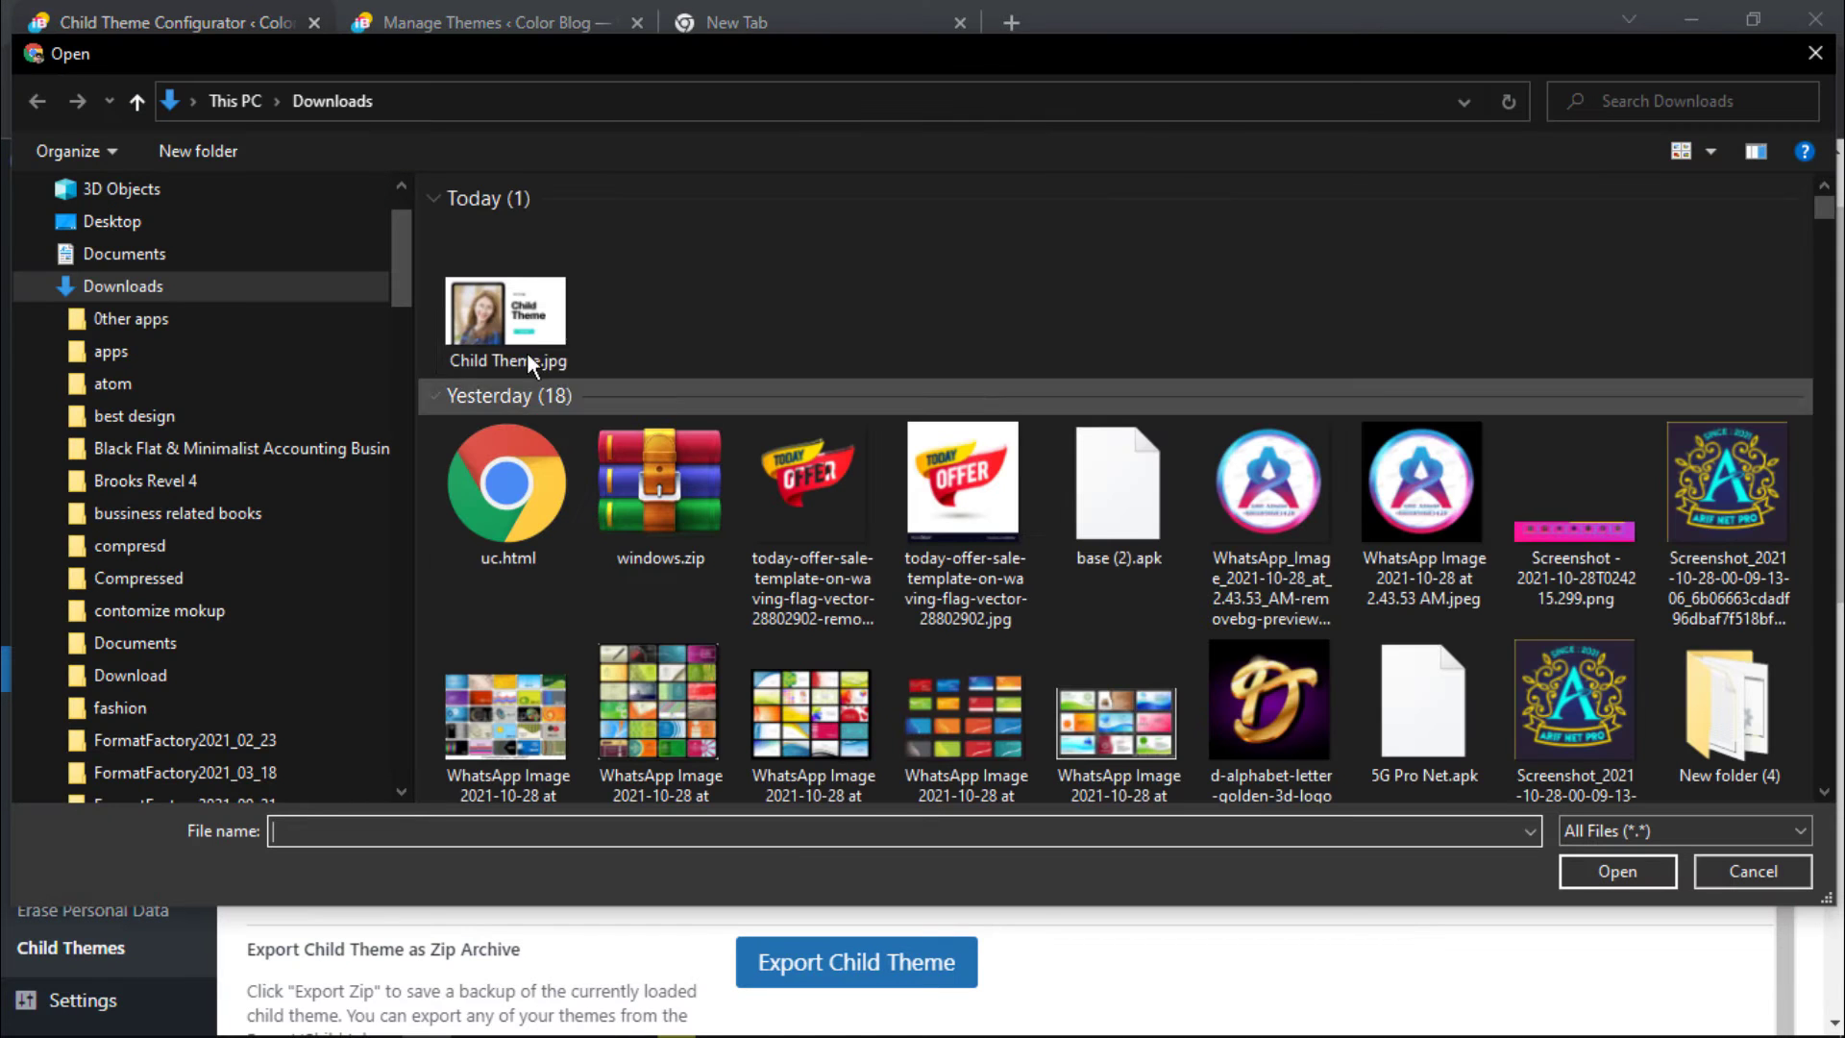
click(529, 348)
click(1617, 871)
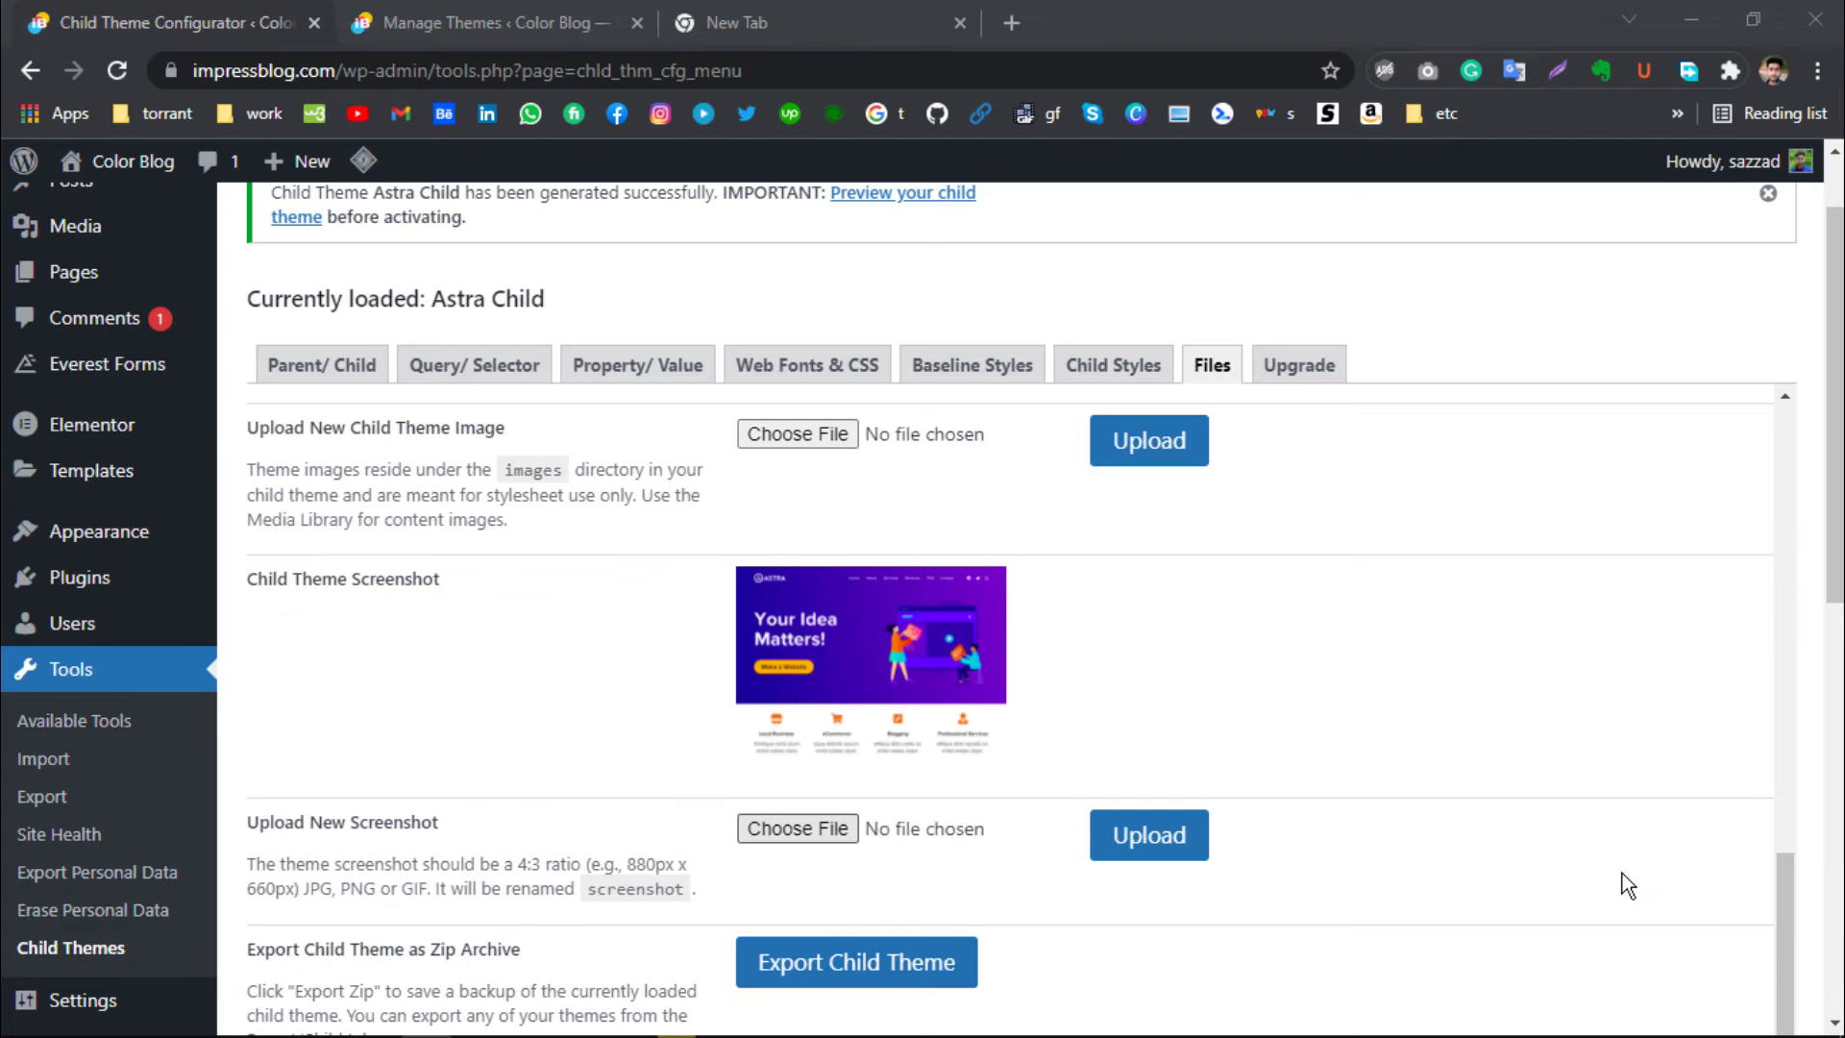
click(1136, 840)
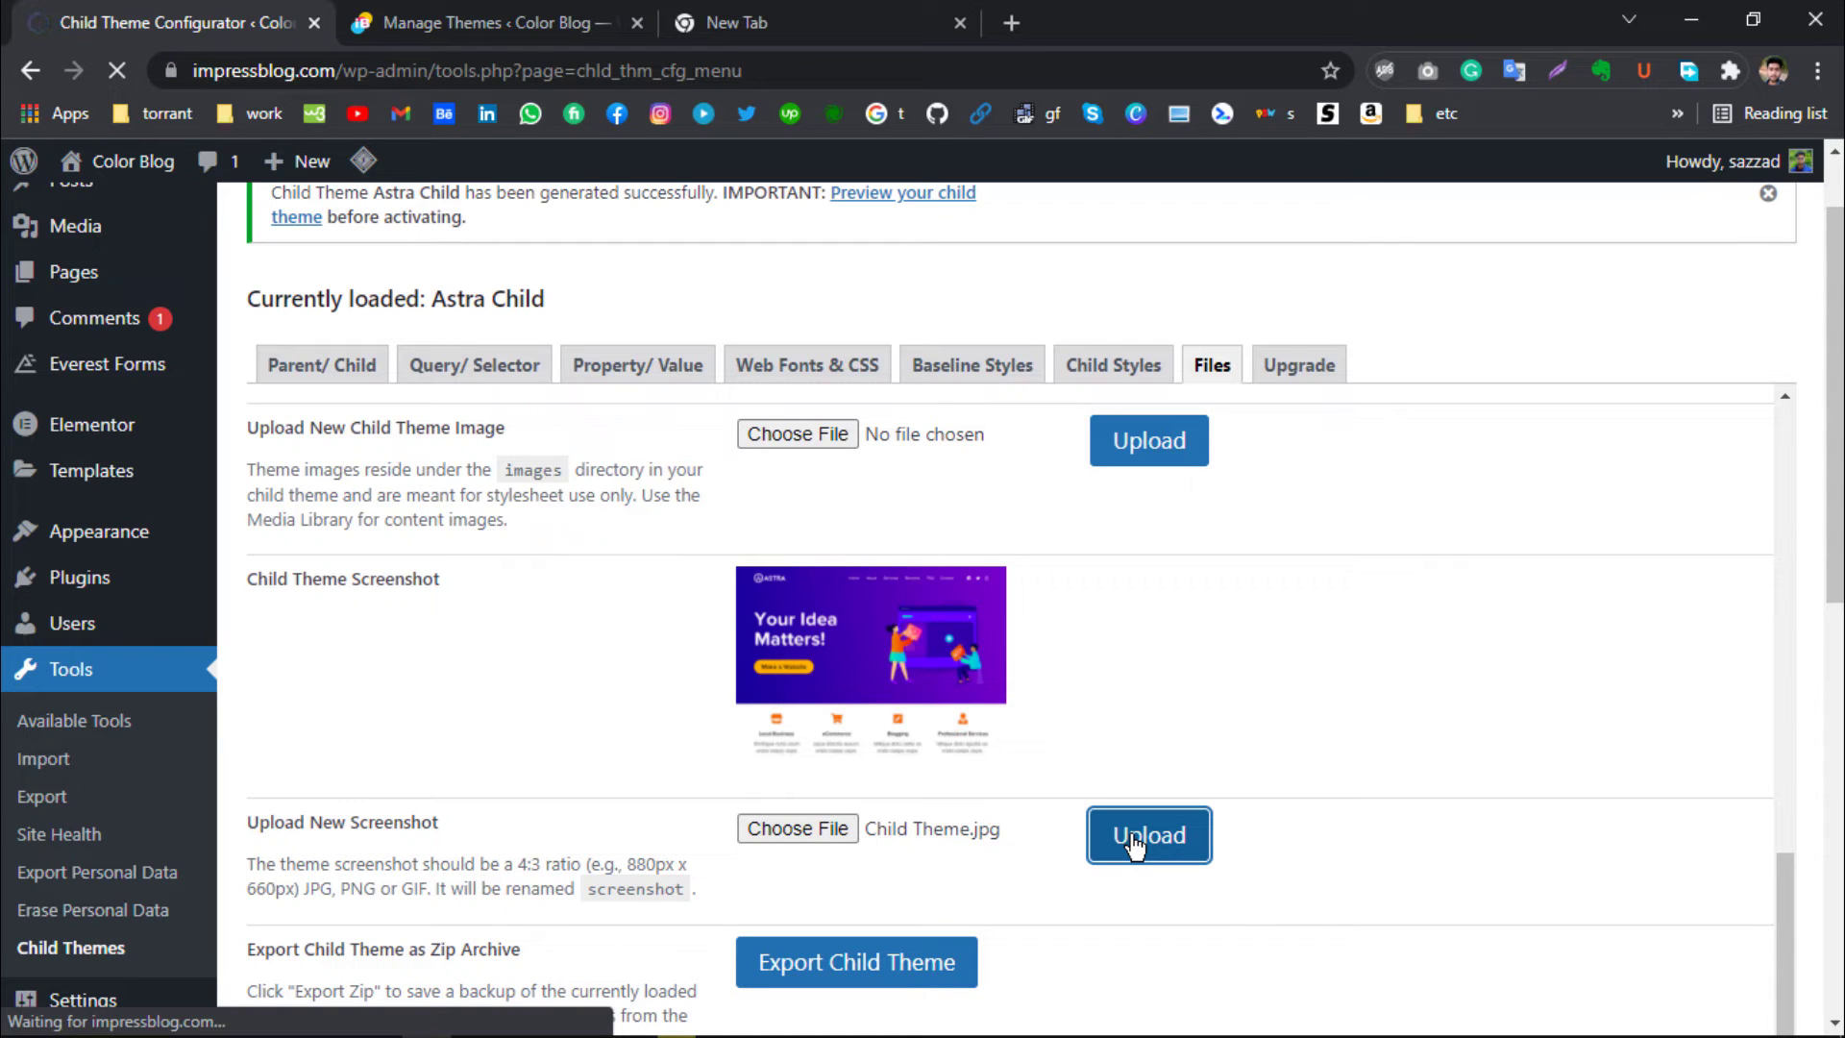
Check the Astra Child thumbnail on the Themes page and review the remaining file options, including the zip export
click(485, 22)
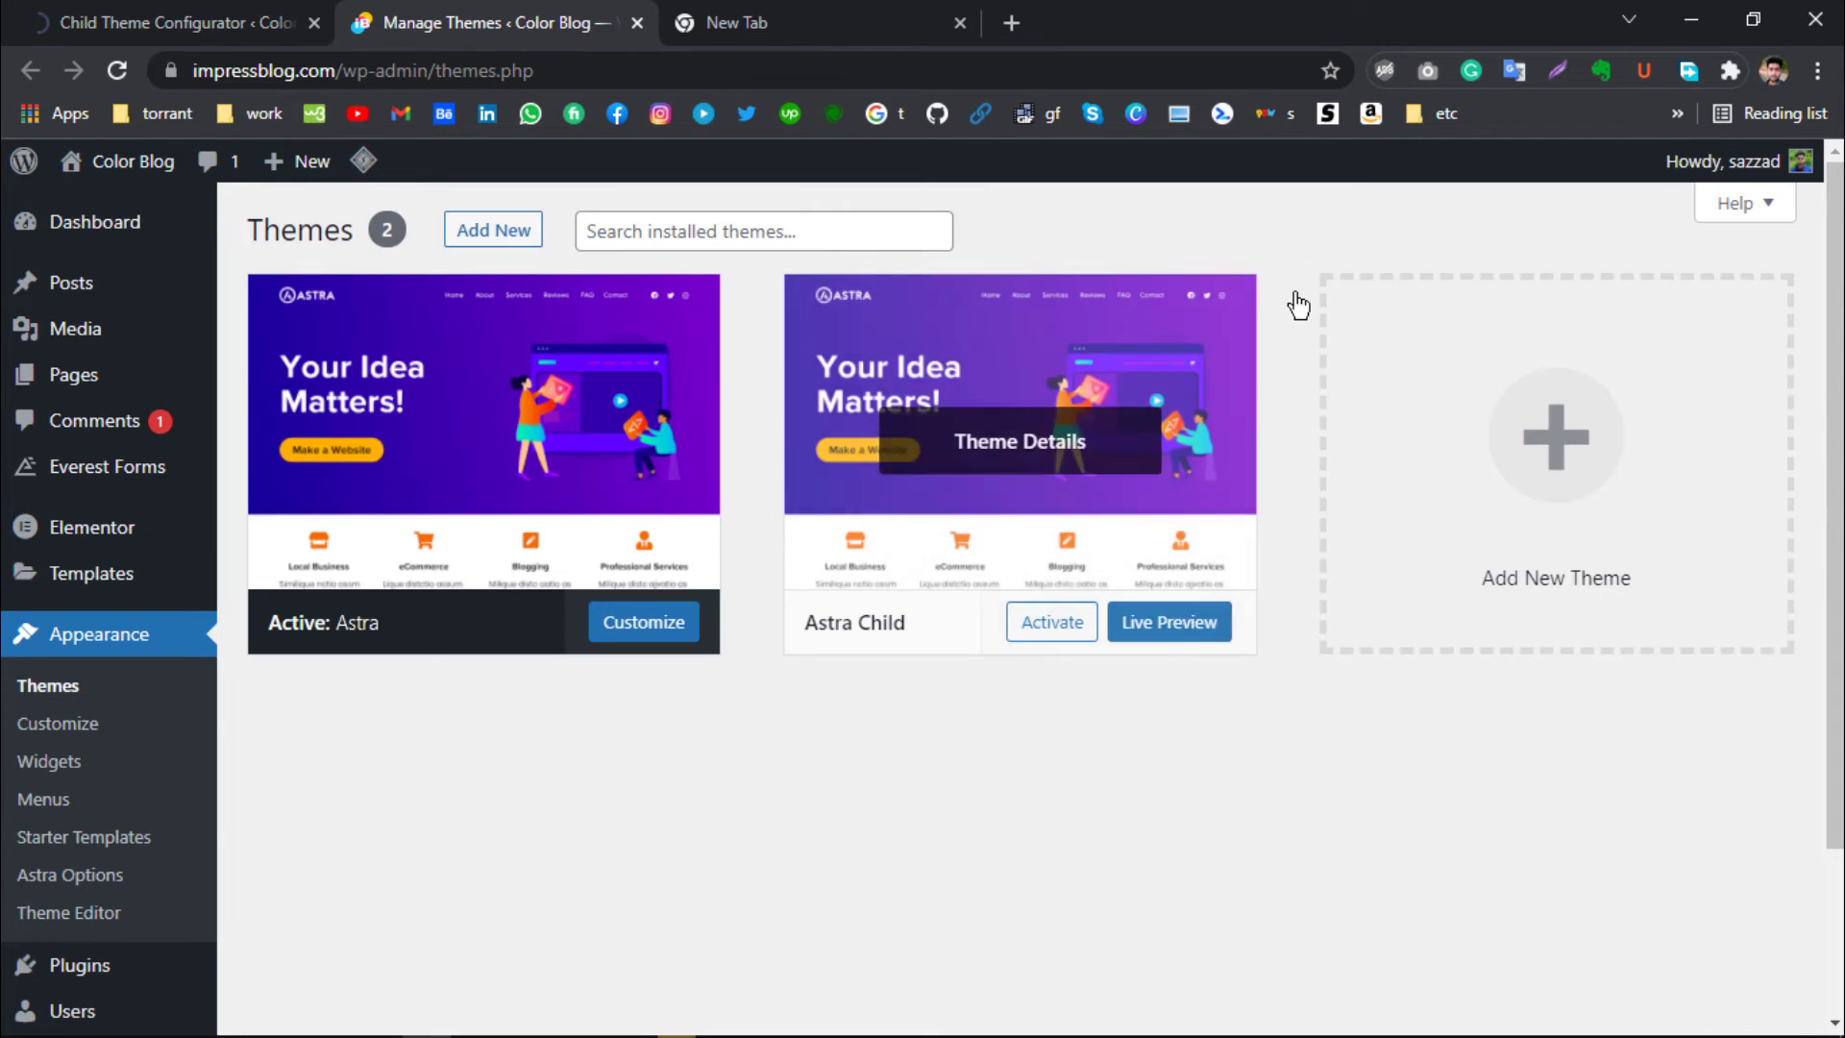
click(181, 22)
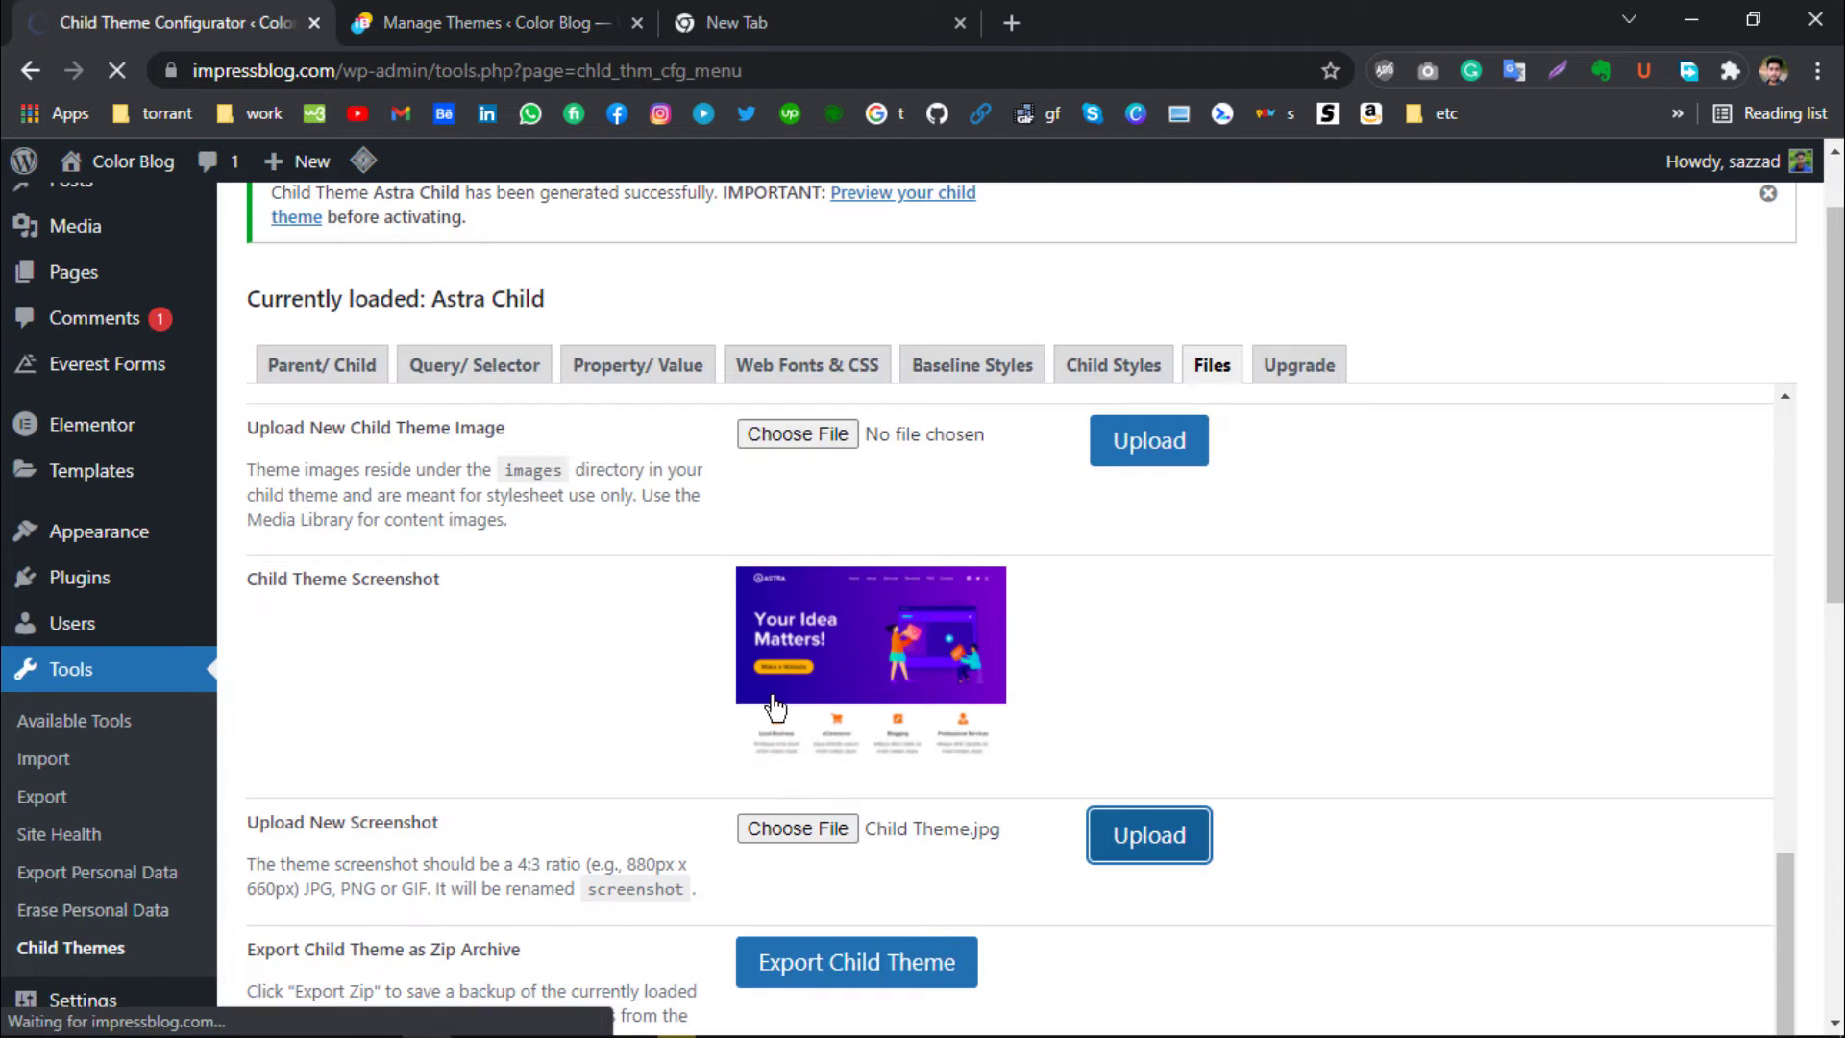
scroll(811, 786, down, 1)
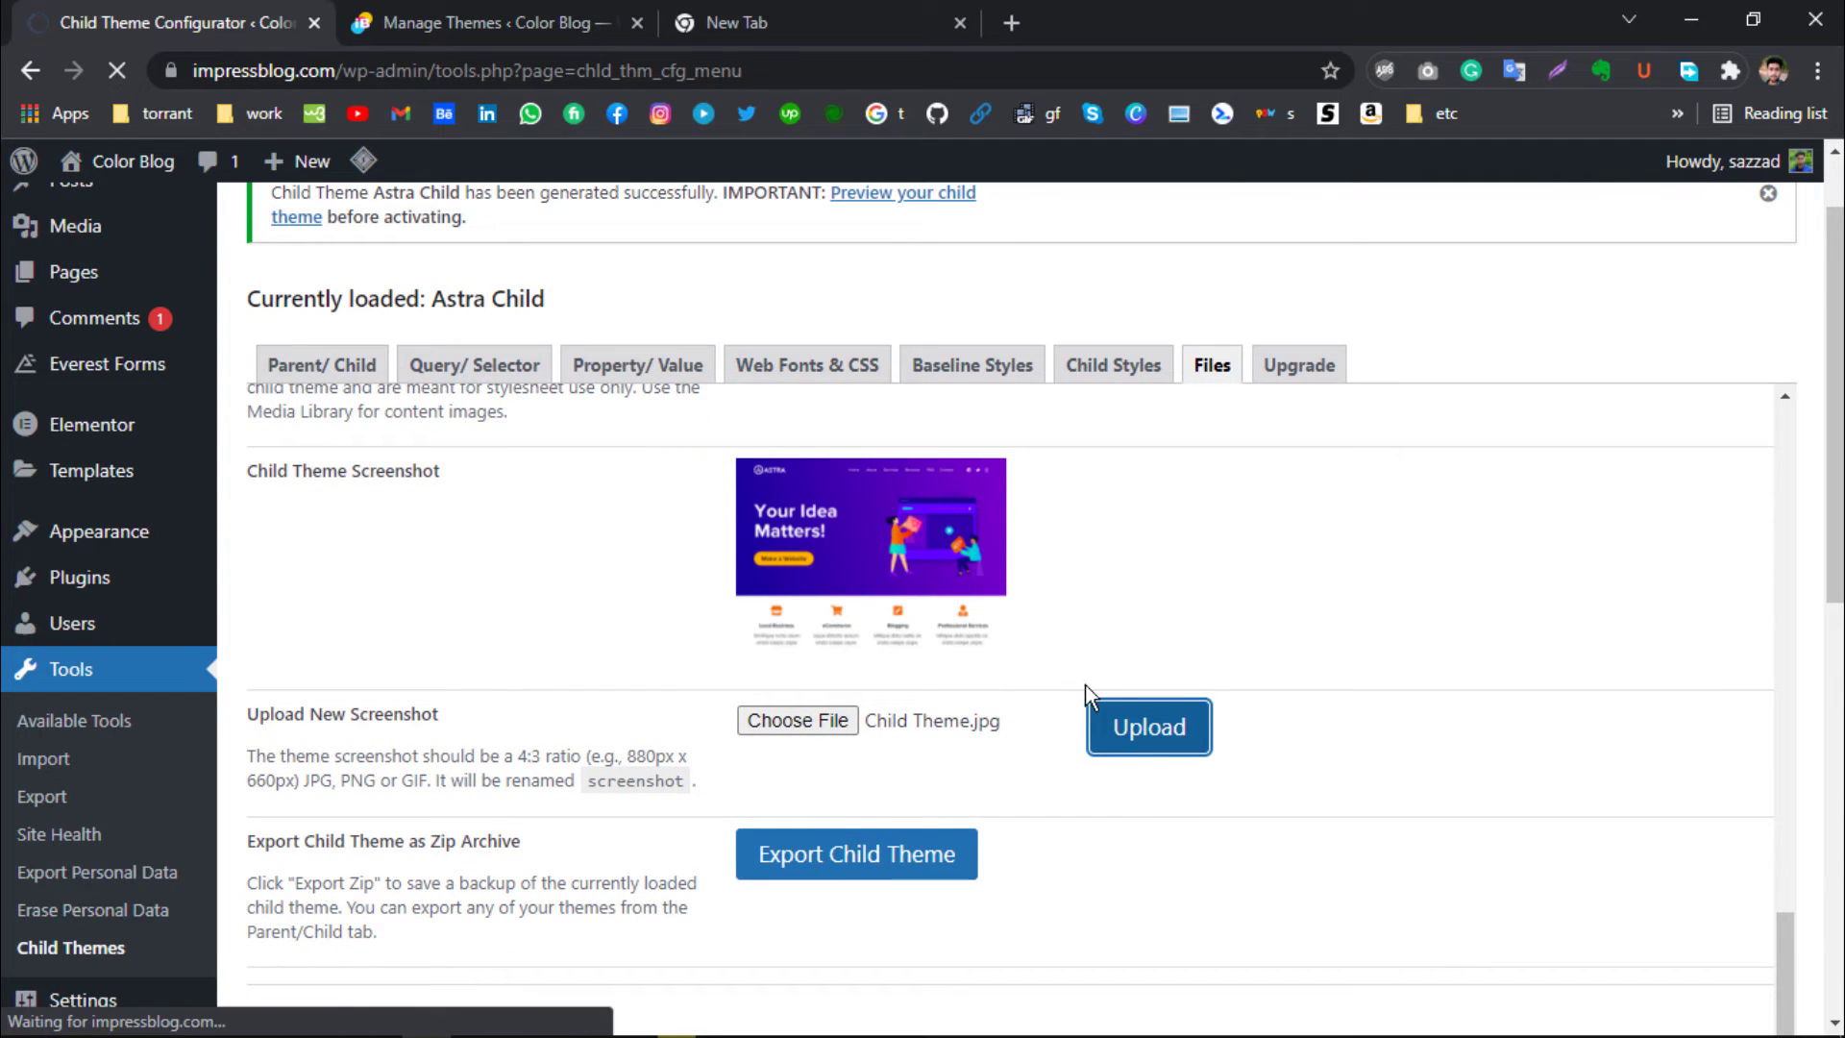
scroll(1086, 692, down, 2)
scroll(1098, 694, up, 3)
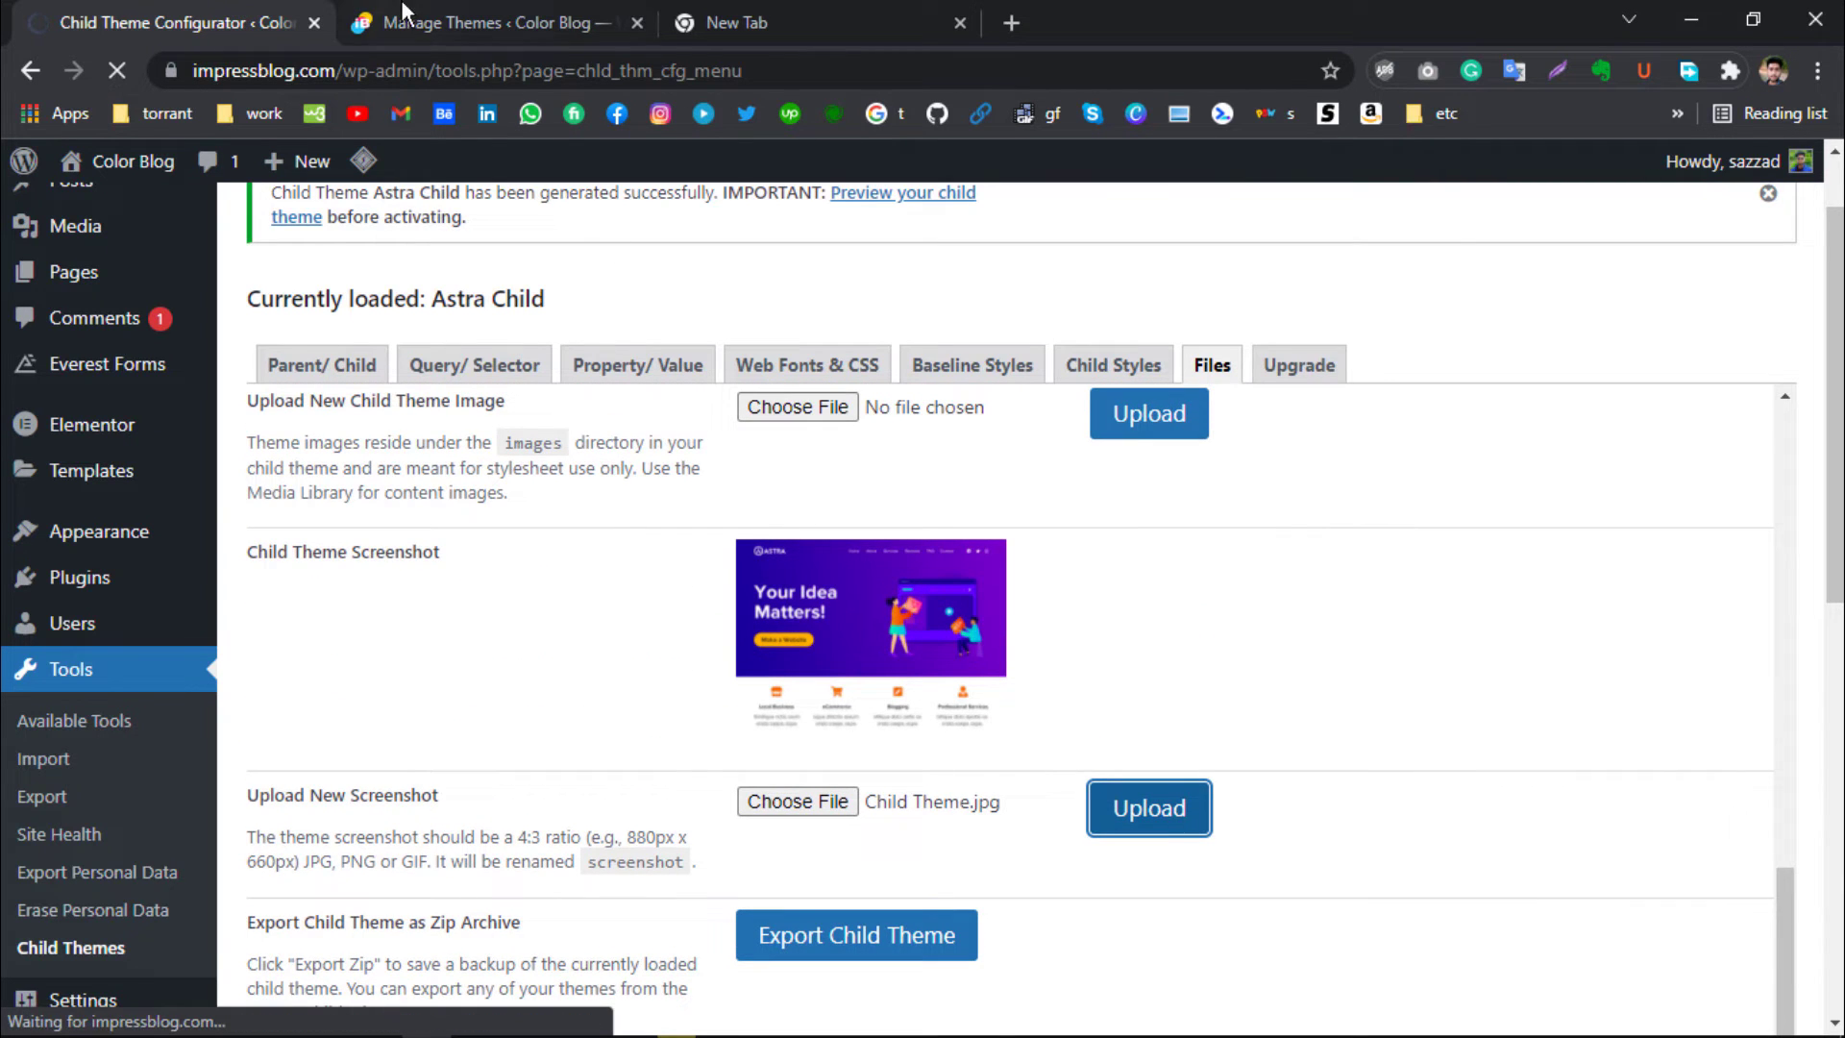
scroll(1096, 452, up, 6)
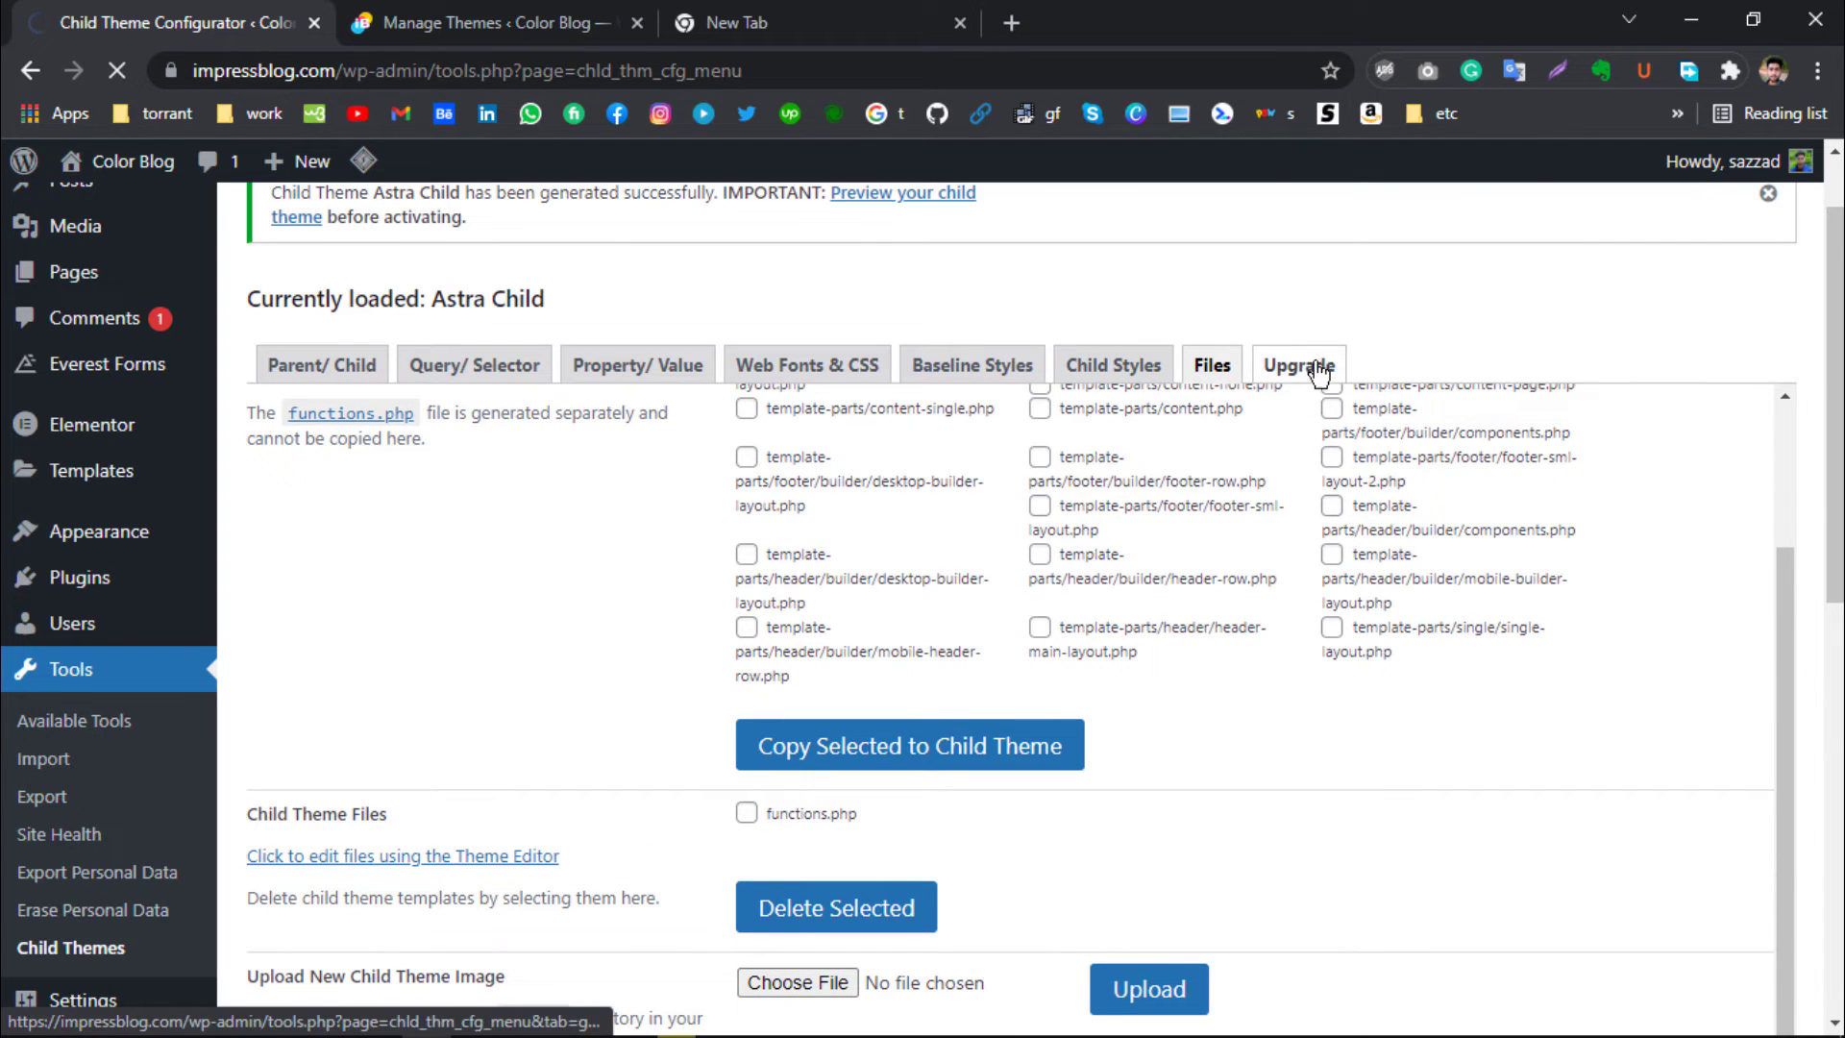
scroll(908, 622, down, 10)
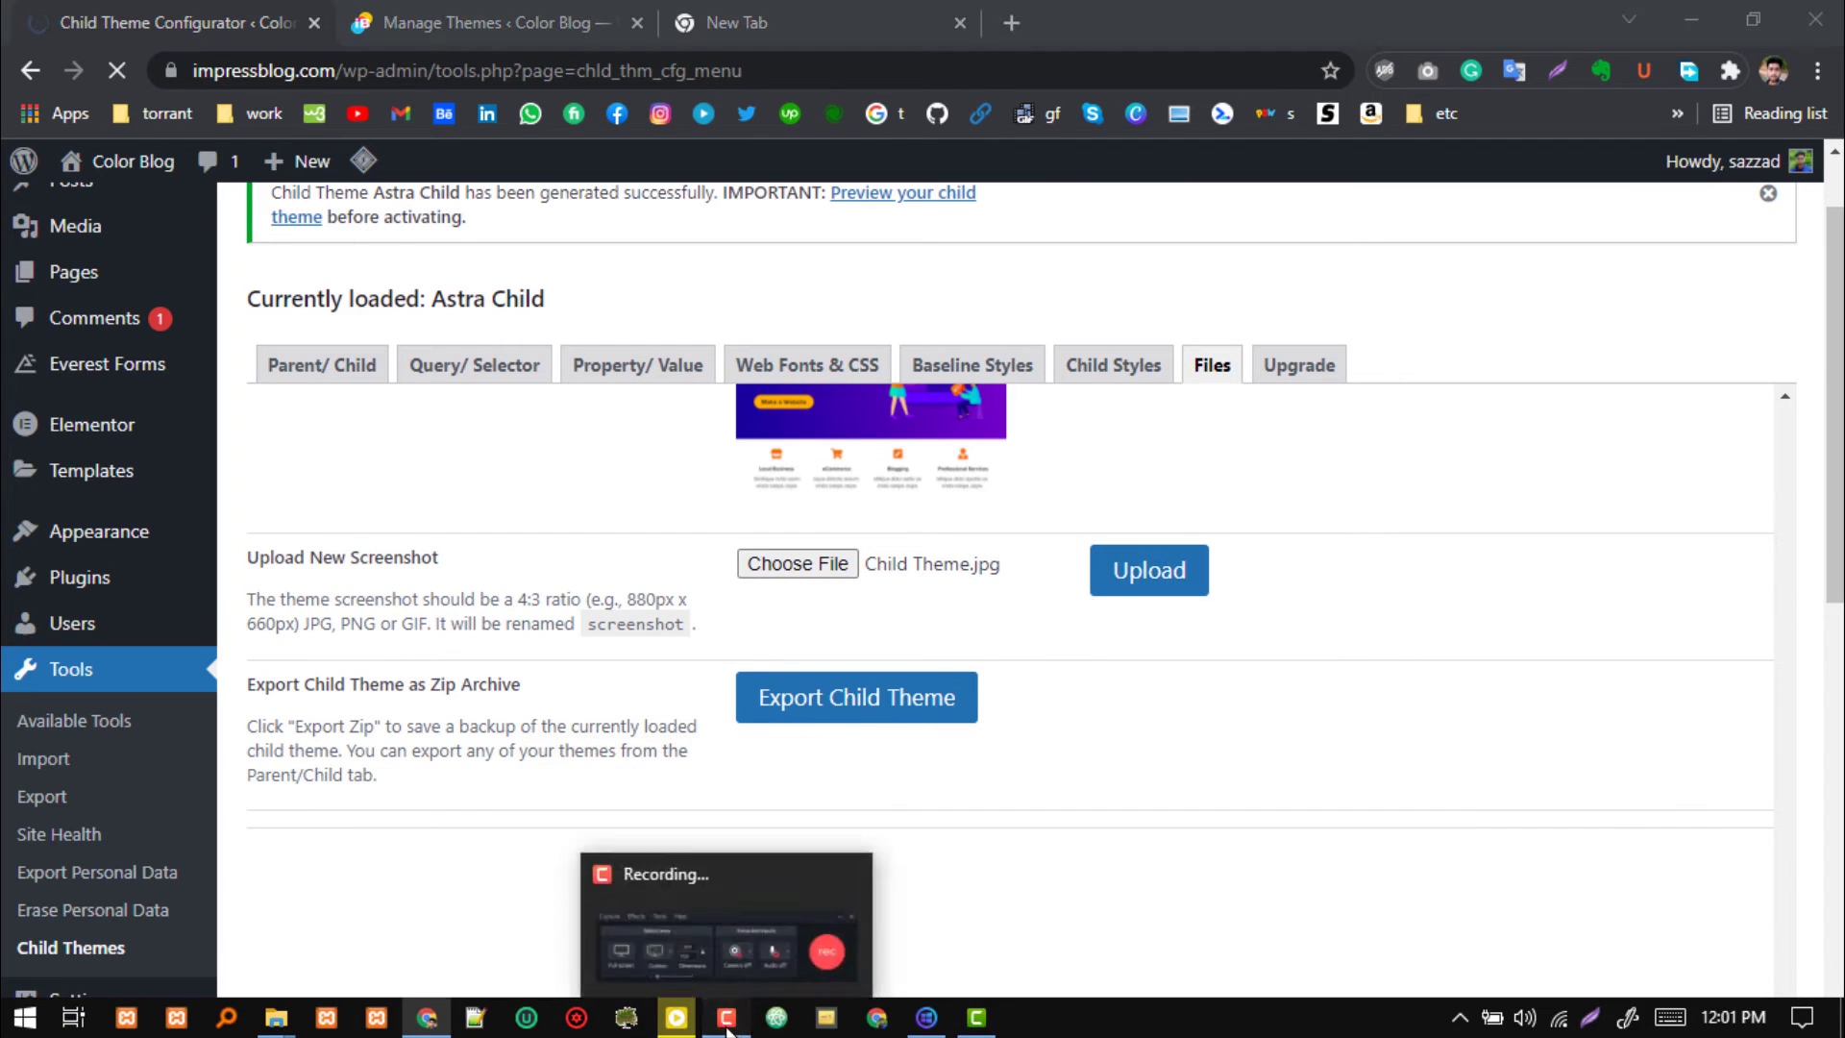
click(730, 913)
click(1497, 907)
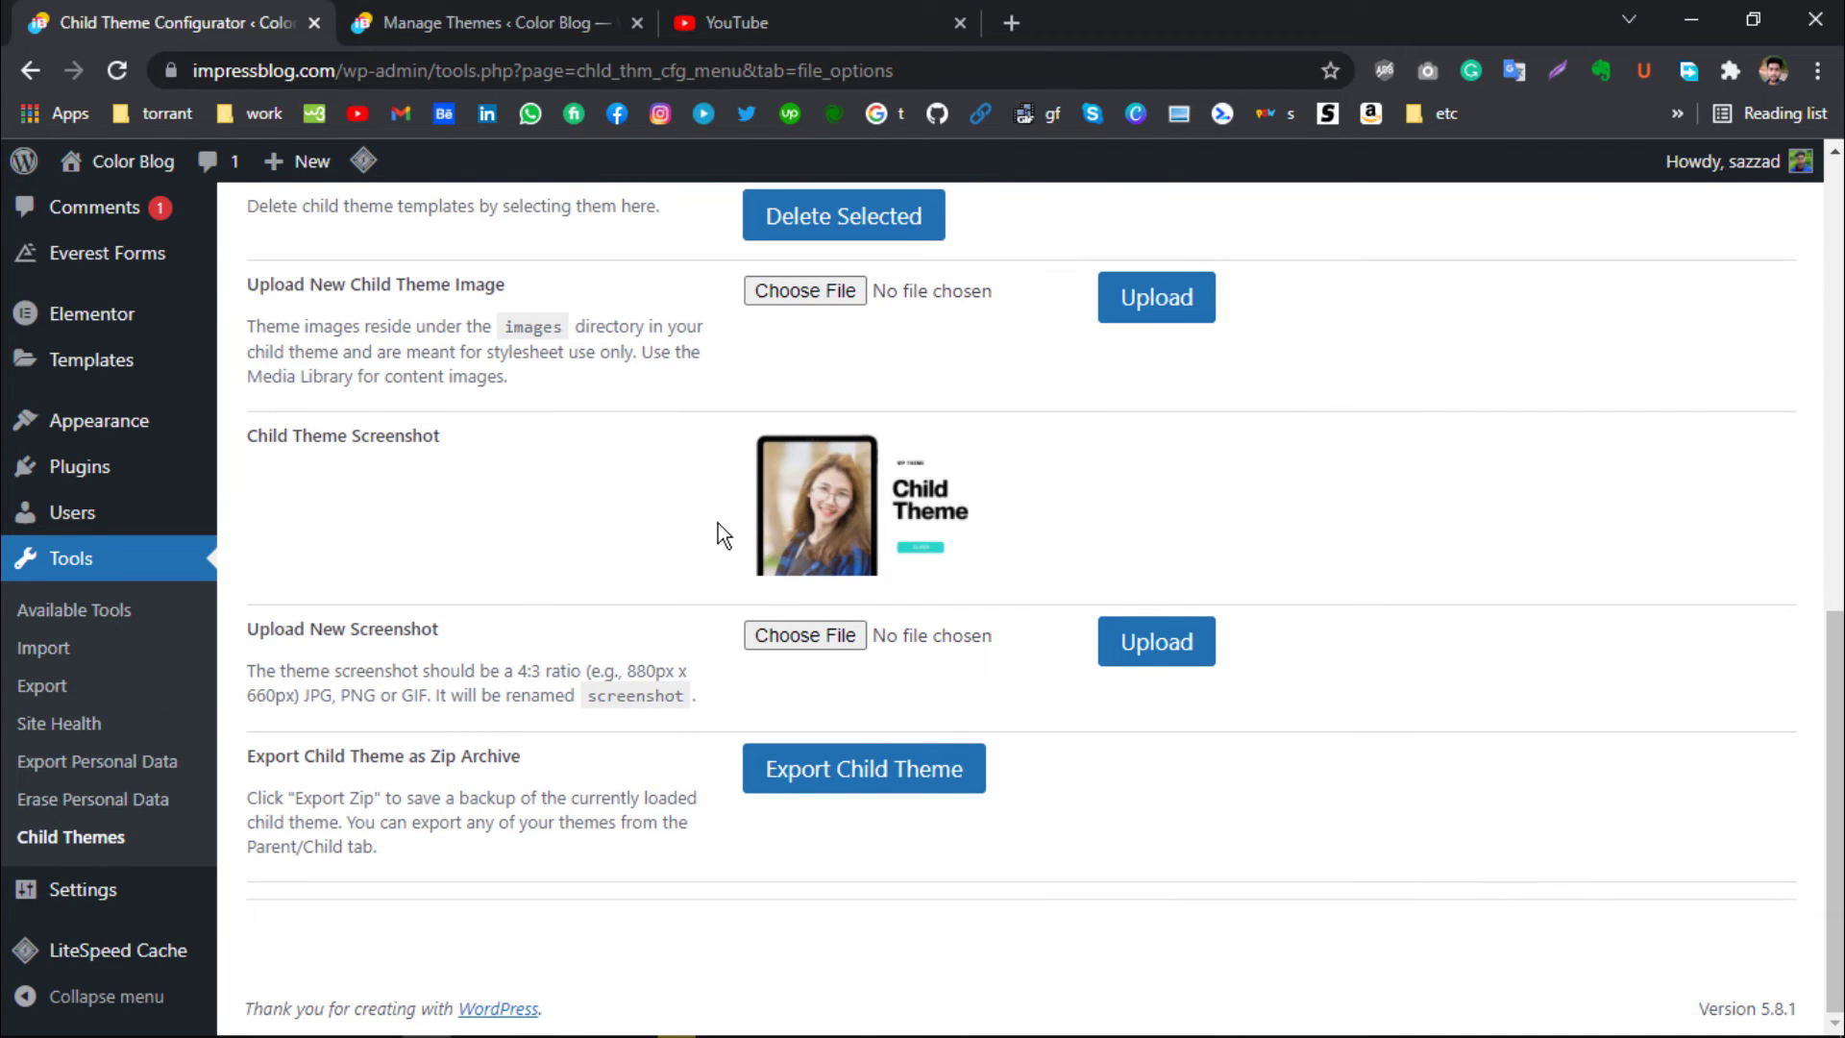
Reload the Themes page to check the Astra Child thumbnail
click(480, 16)
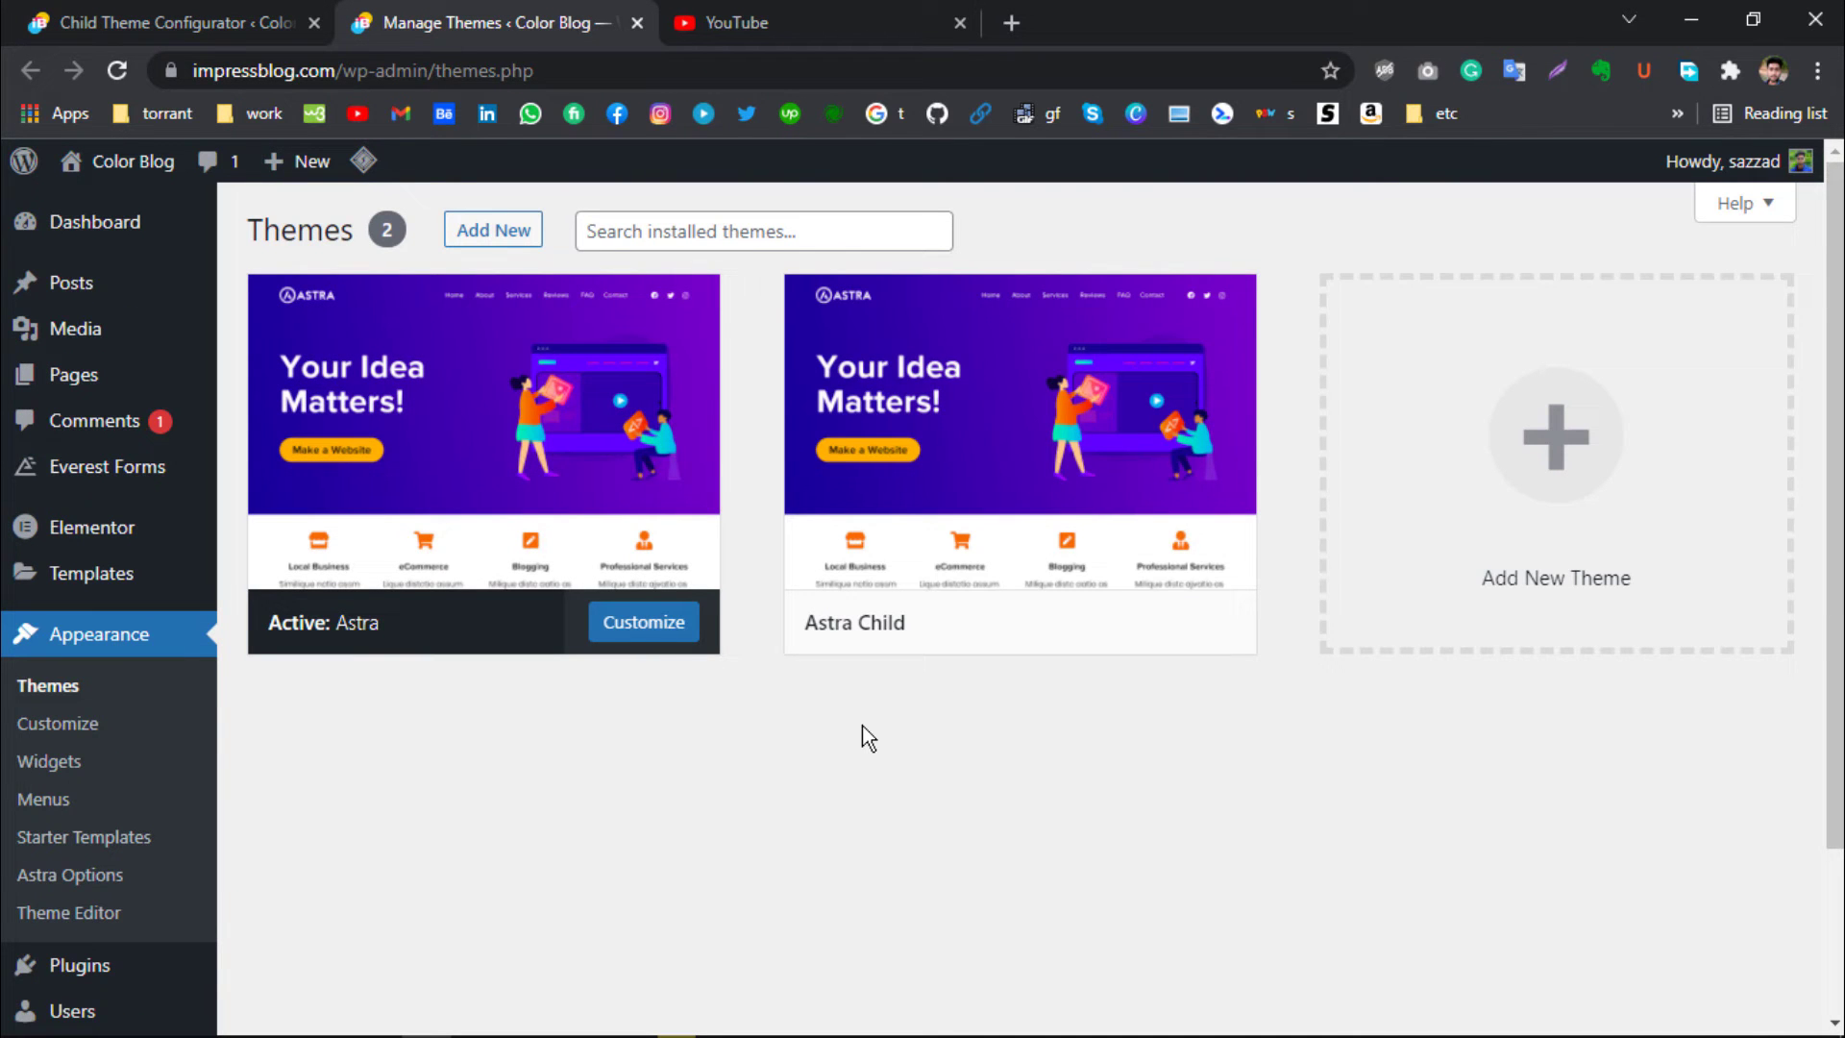
mouse_move(1083, 475)
key(F5)
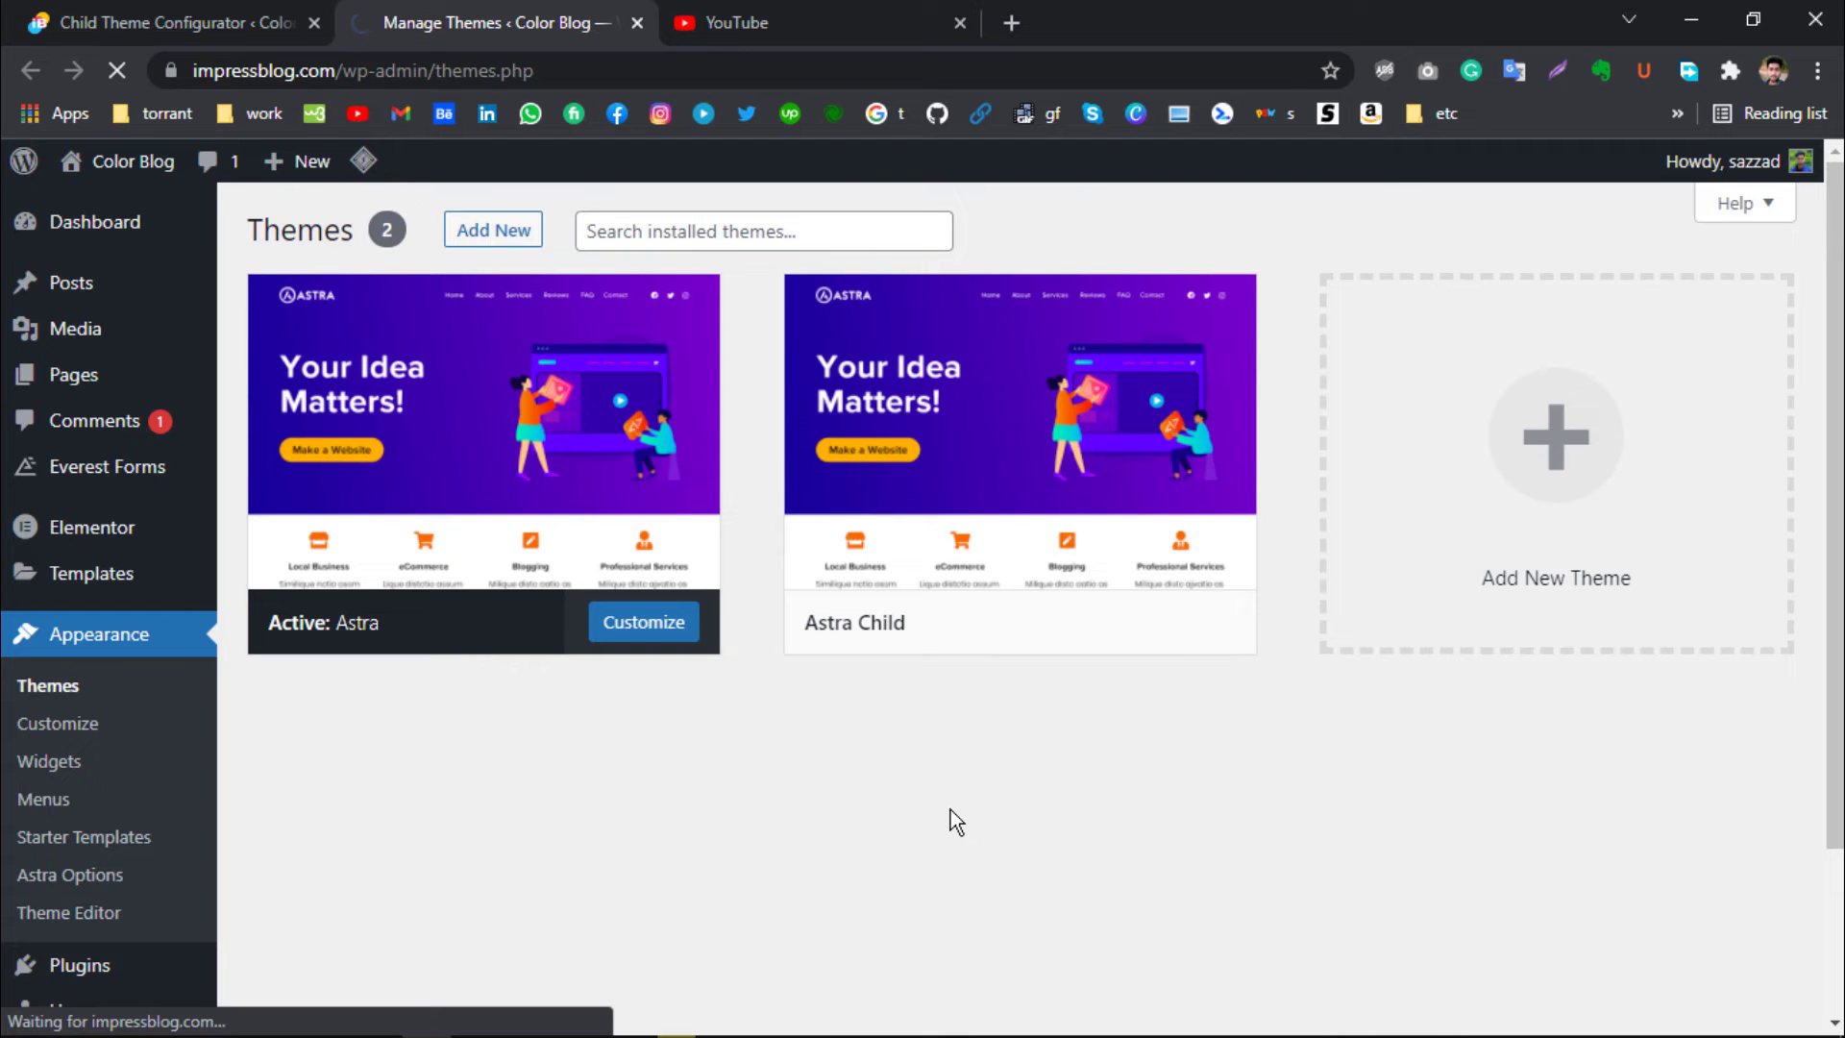
mouse_move(961, 600)
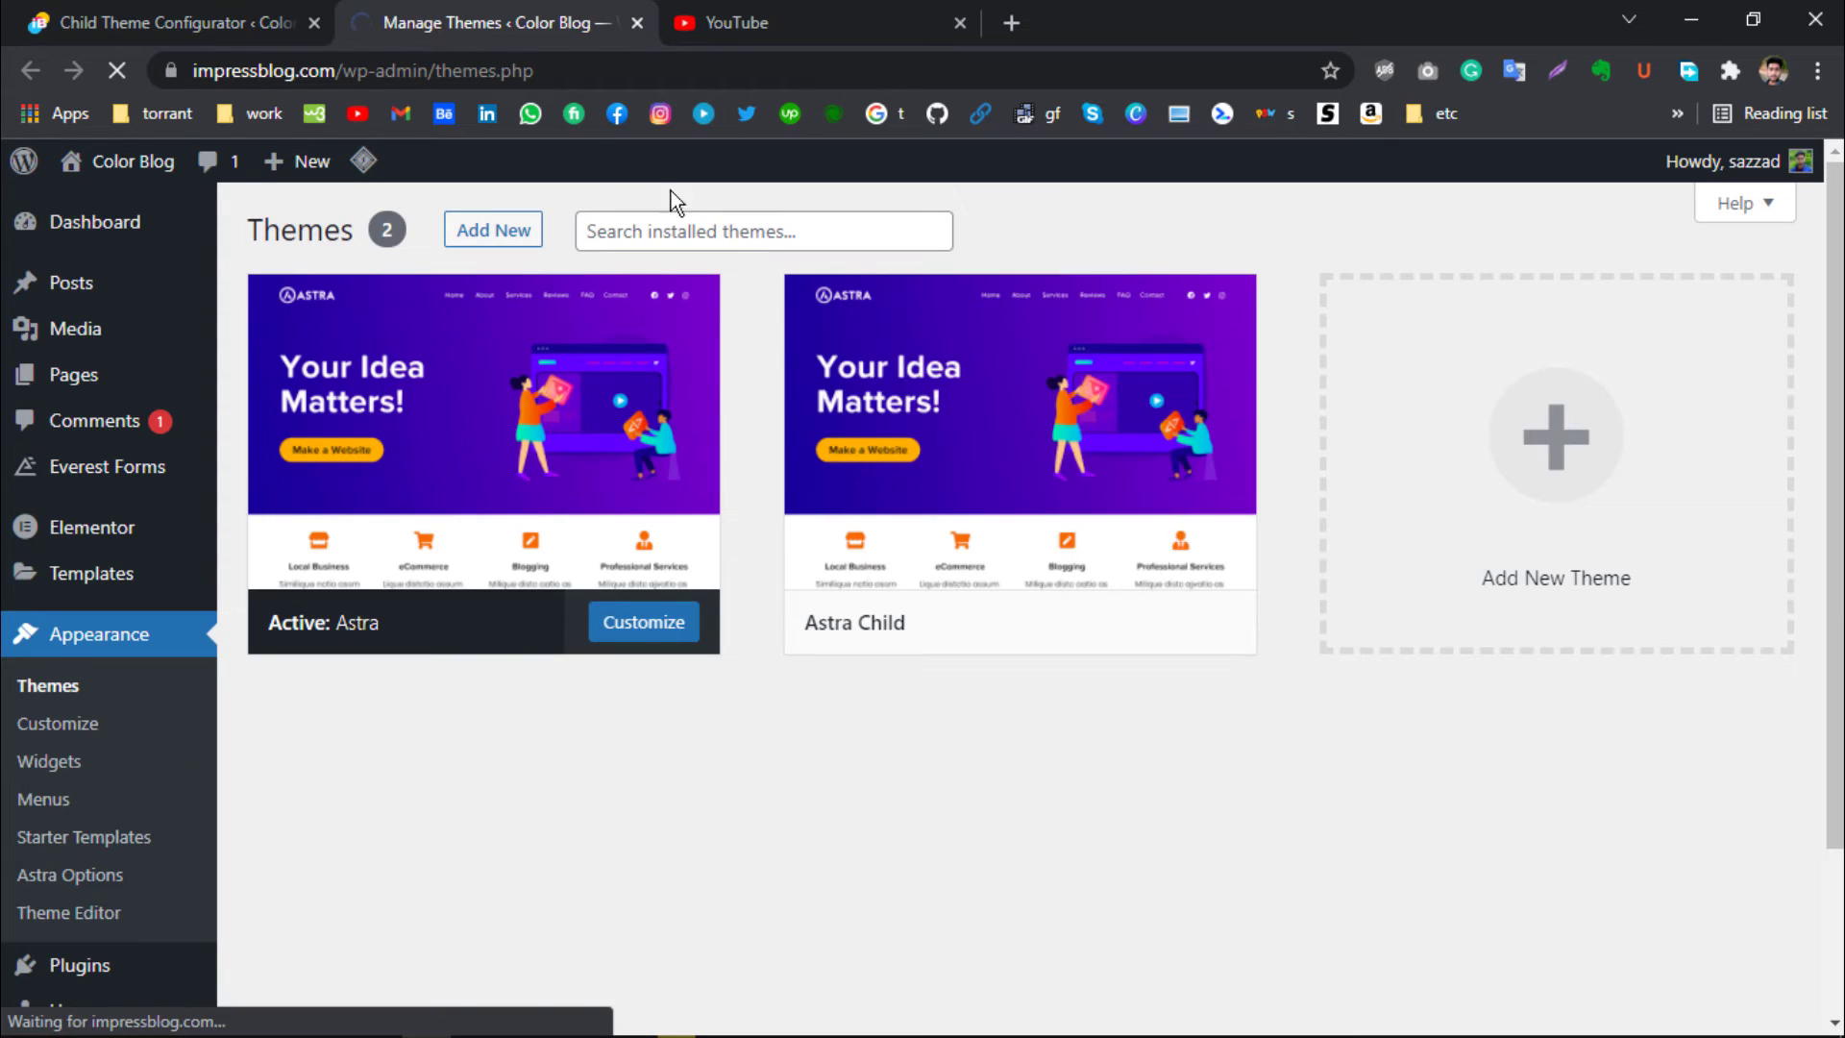
Try selecting 404.php, footer.php and inc/core/view-general.php among the configurator's parent templates, and clear the selections again
mouse_move(882, 396)
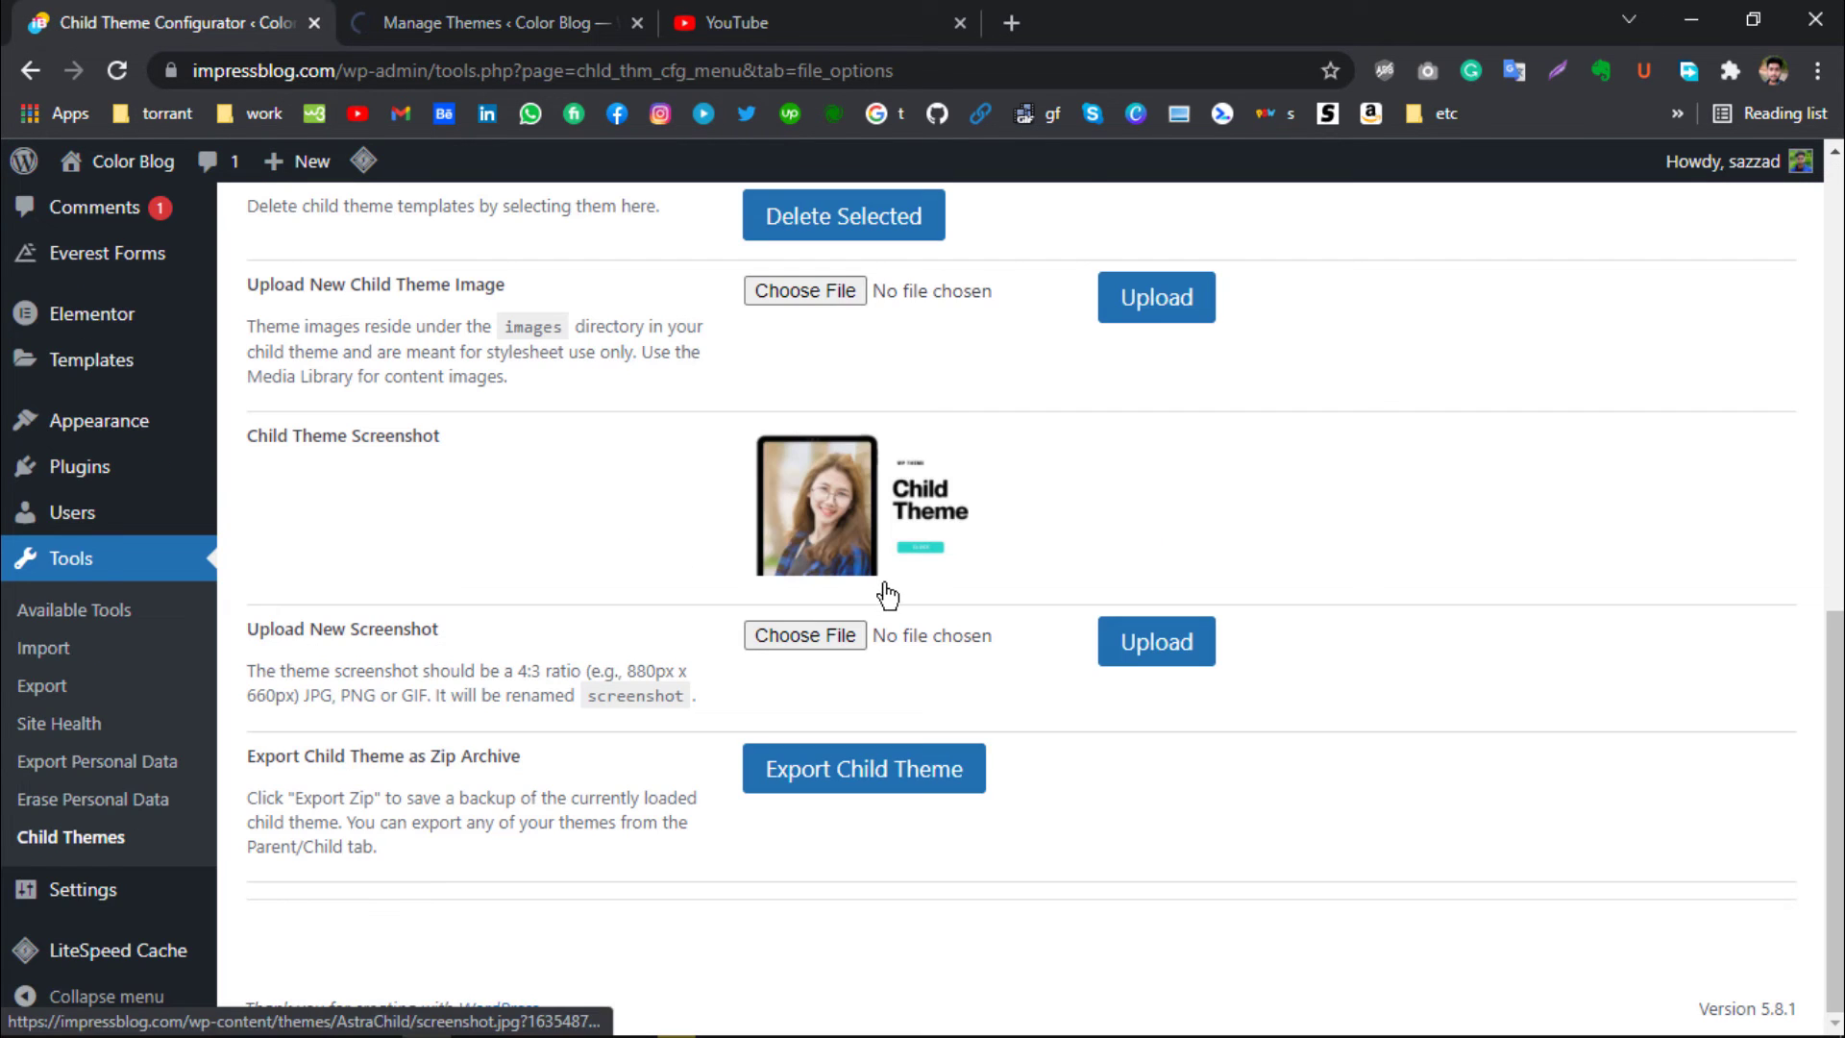
scroll(880, 581, up, 5)
scroll(886, 596, up, 4)
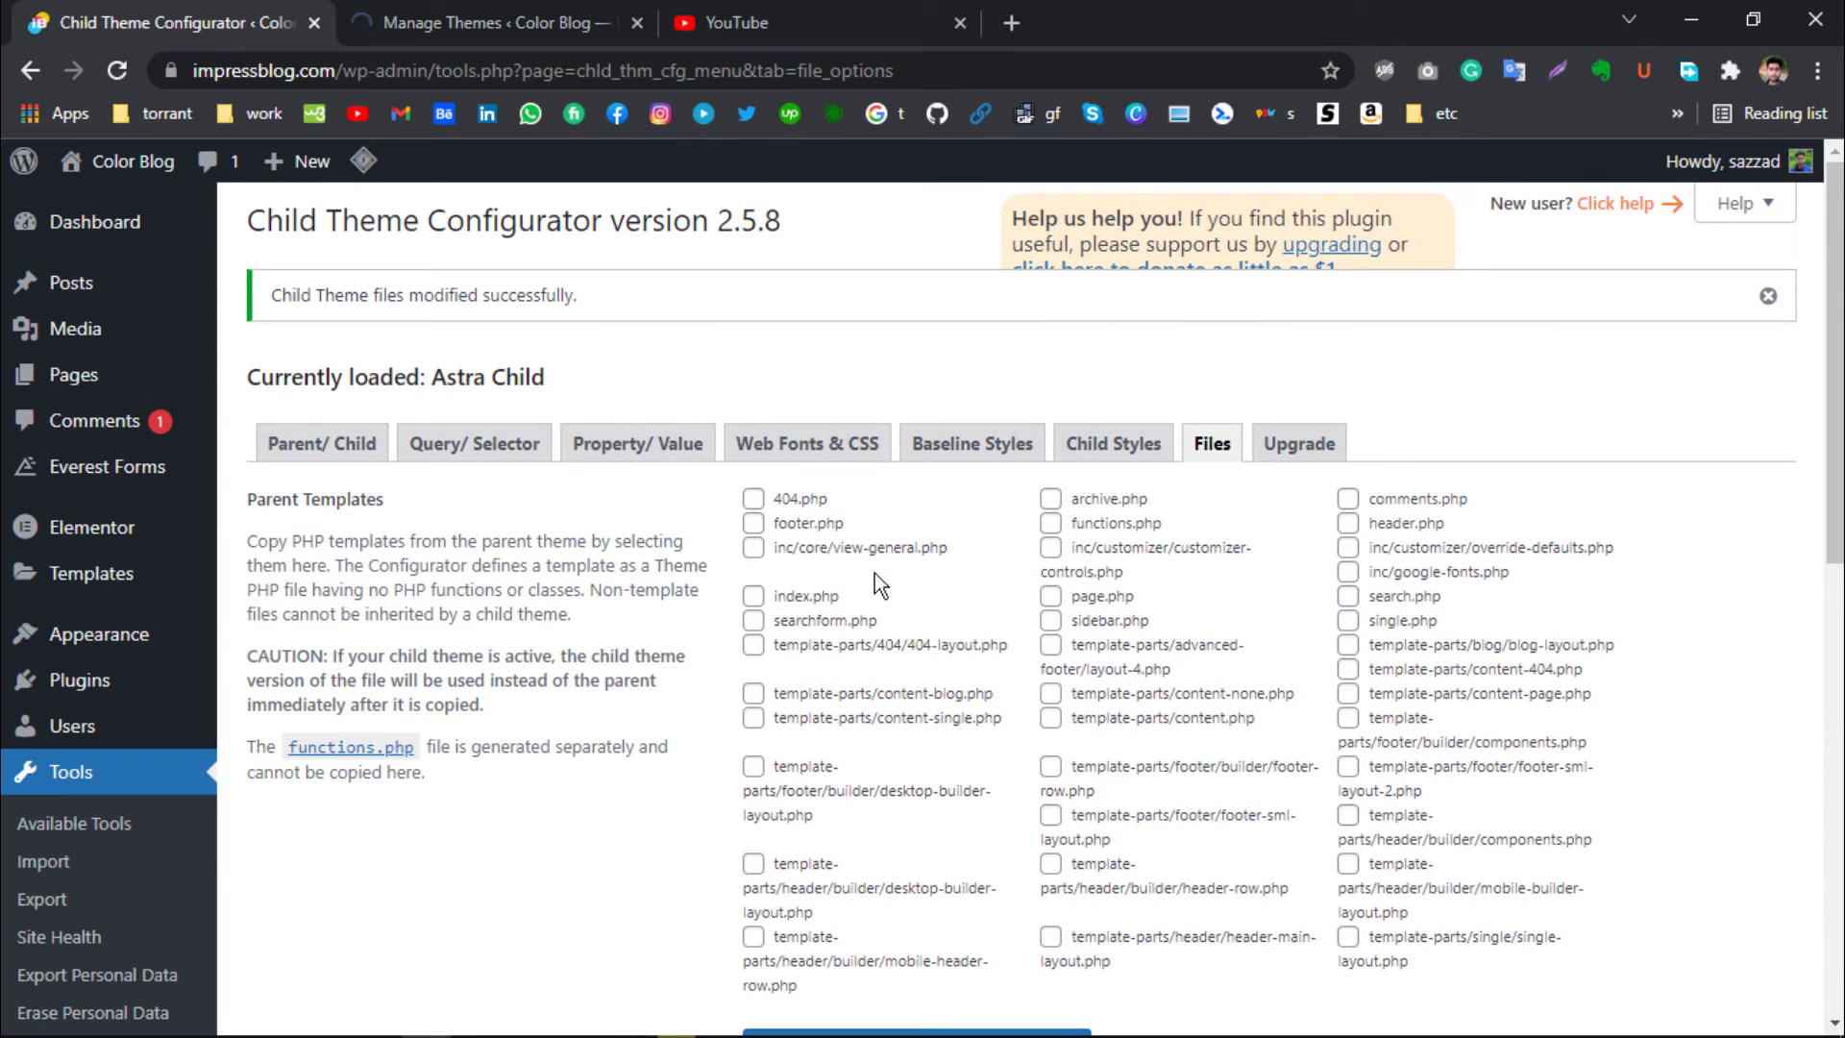
click(753, 523)
click(754, 549)
click(754, 499)
click(753, 523)
click(753, 547)
click(754, 499)
click(753, 523)
click(753, 547)
scroll(1182, 663, down, 15)
scroll(1182, 670, up, 6)
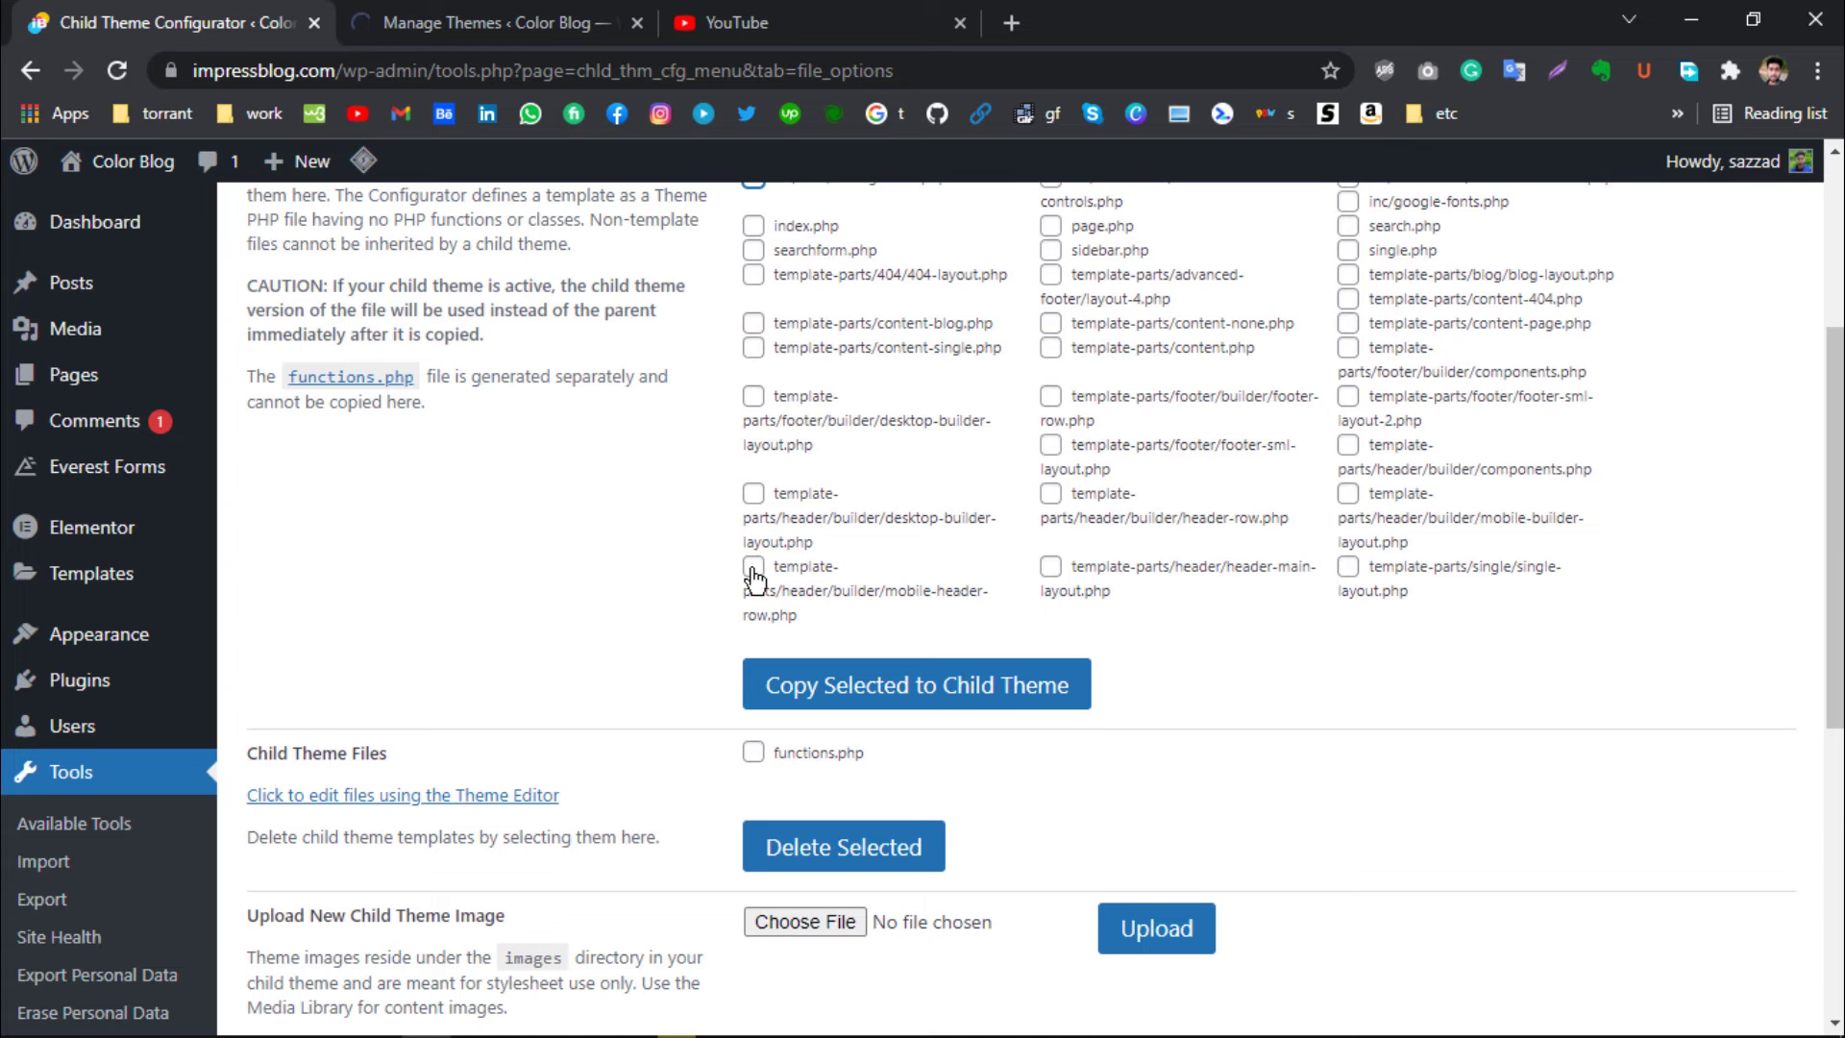
scroll(979, 500, up, 4)
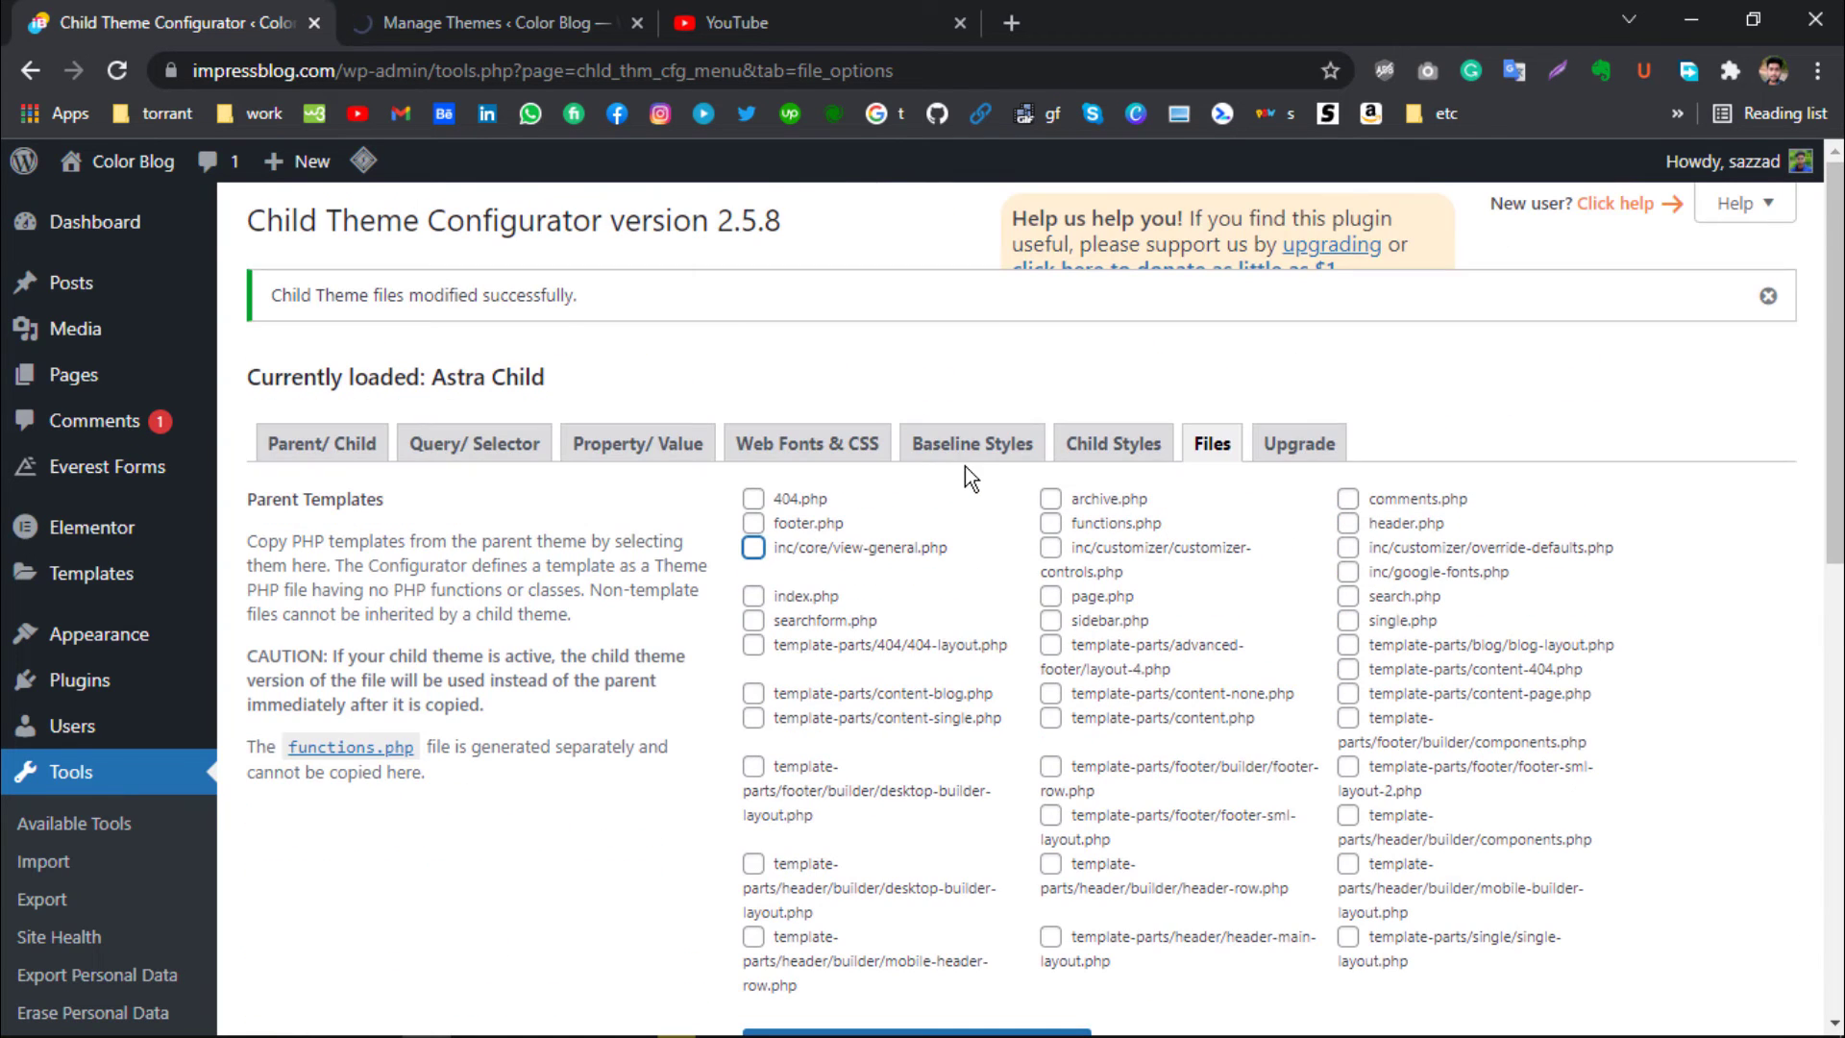
Look at the file picker for uploading a new child theme image, cancel it, and return to the Themes page
click(423, 14)
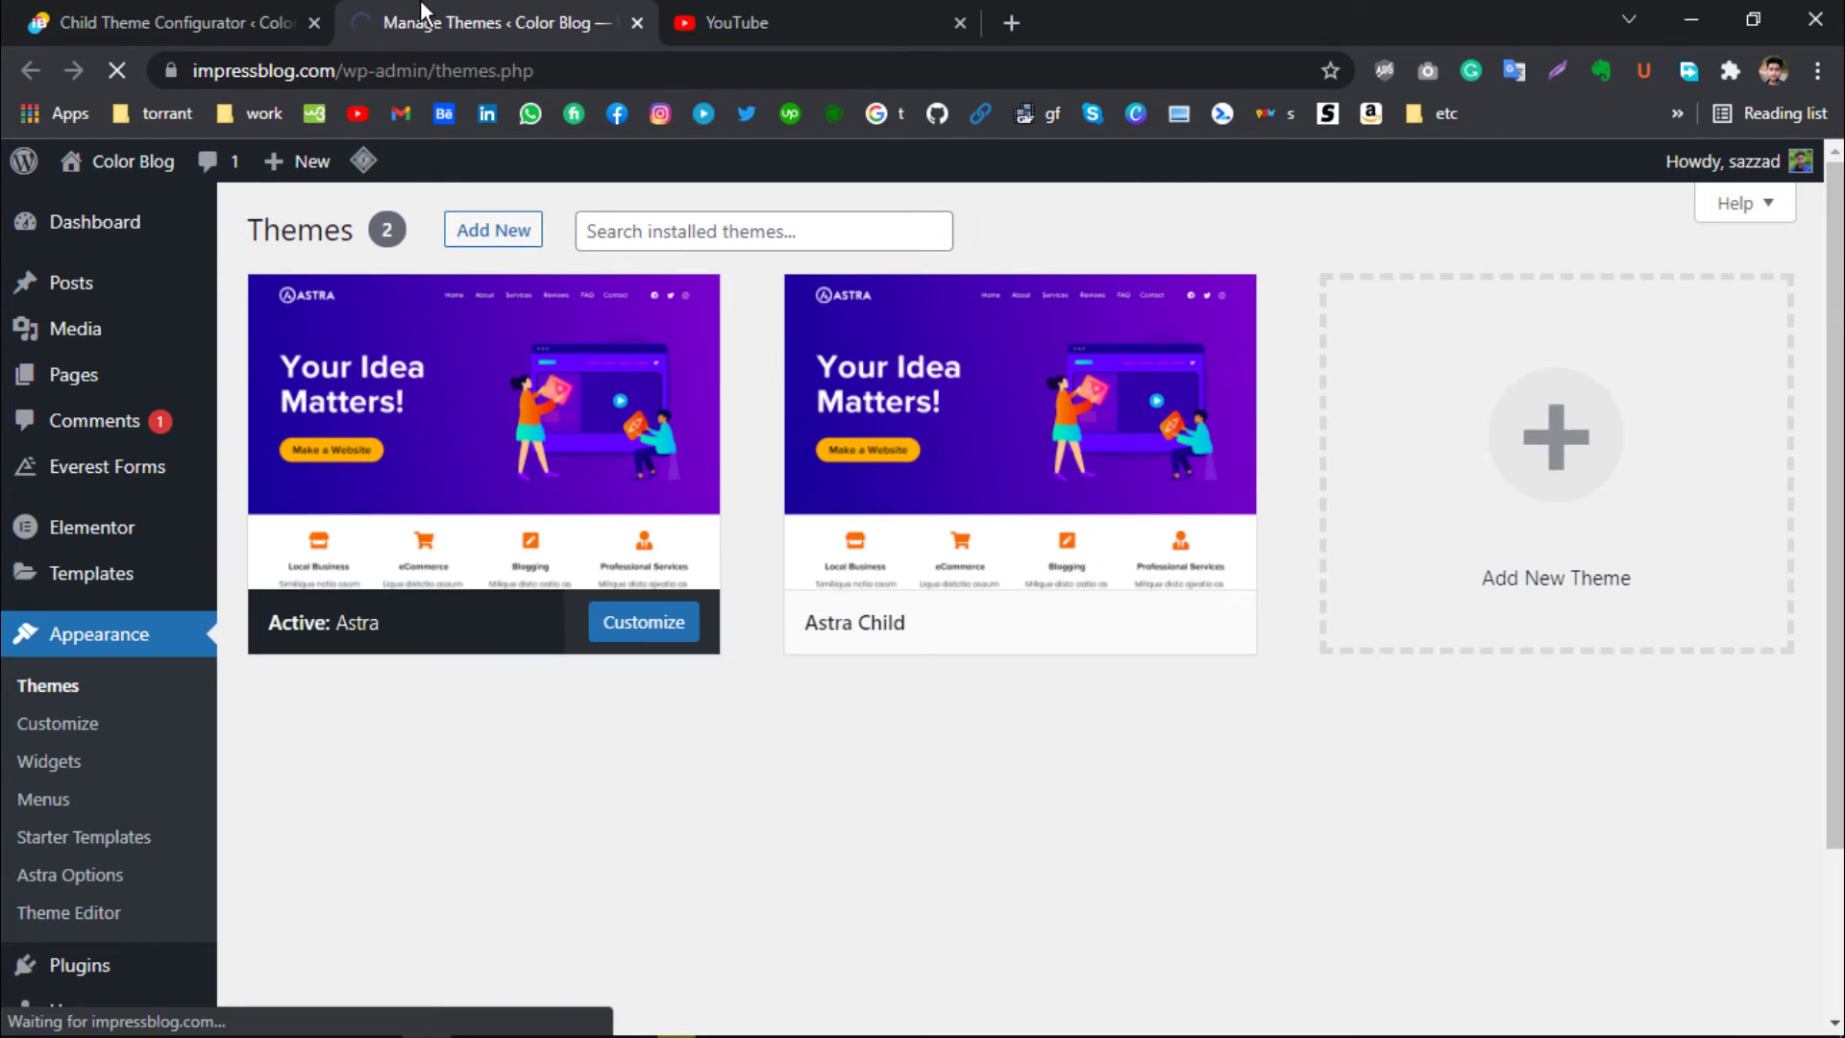
click(255, 14)
scroll(1228, 692, down, 10)
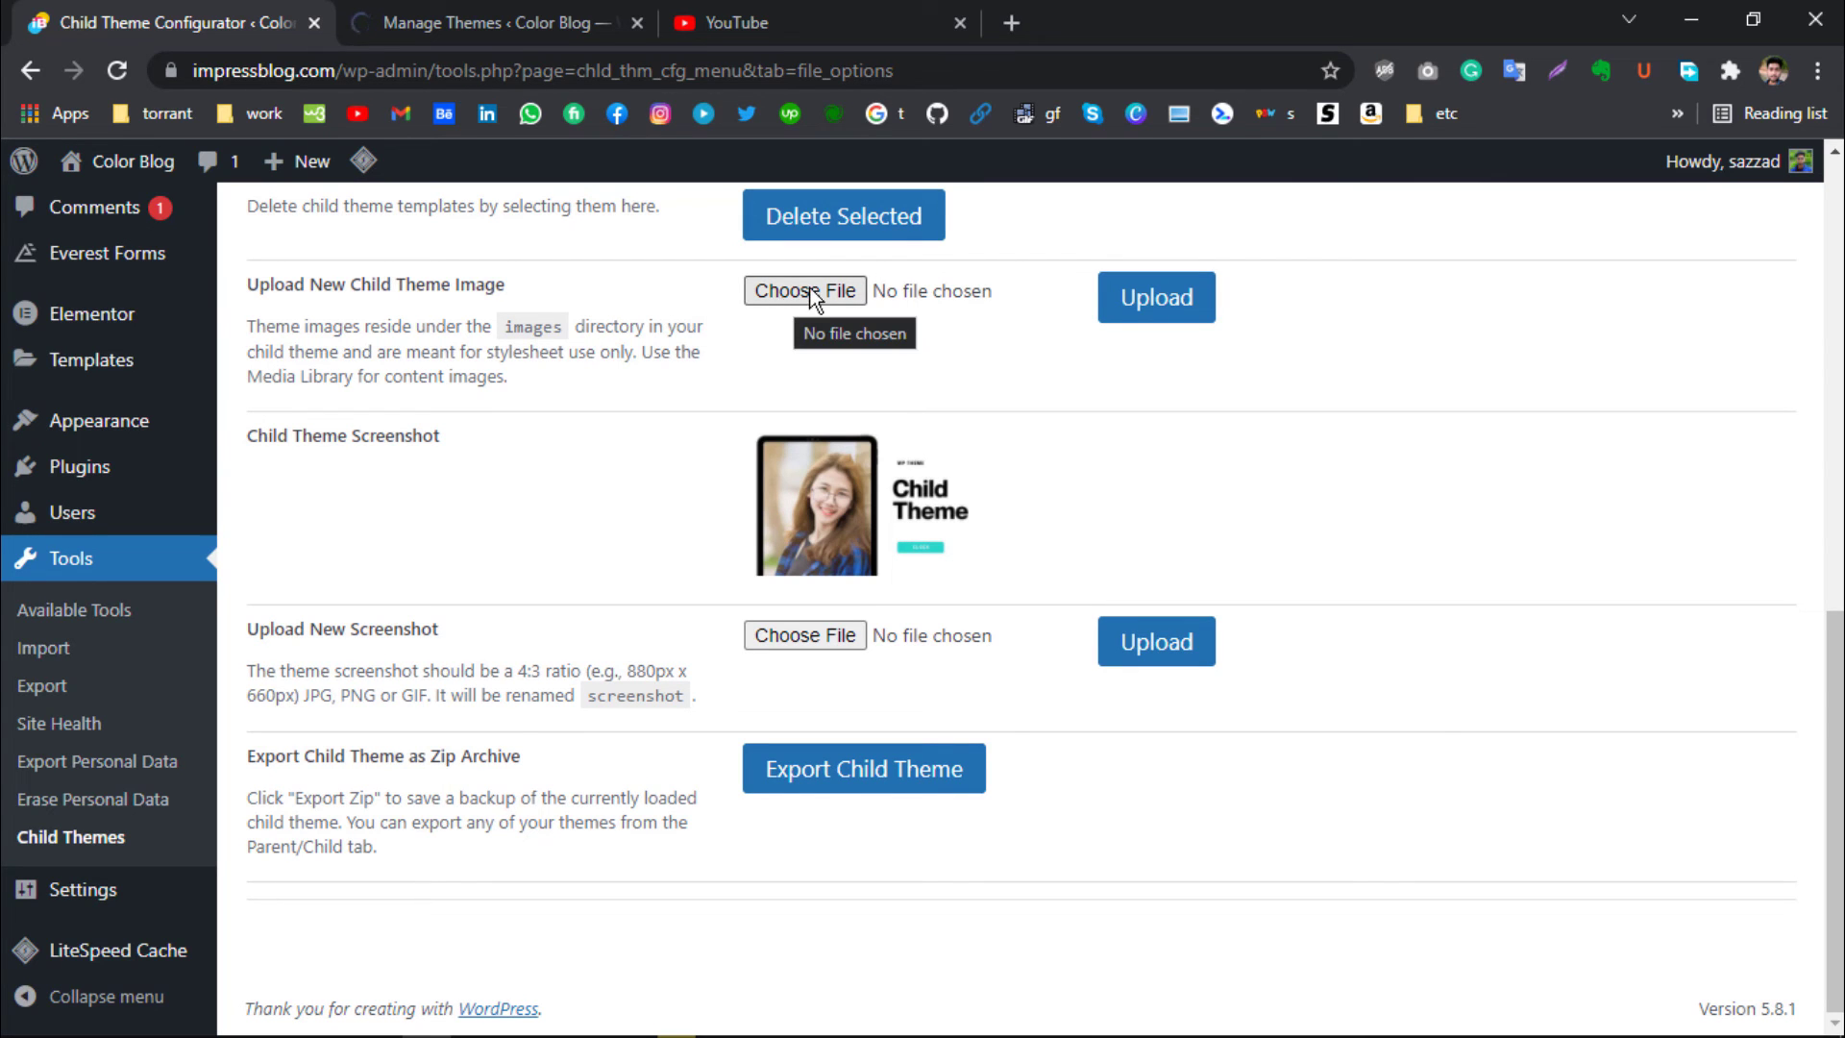
click(782, 300)
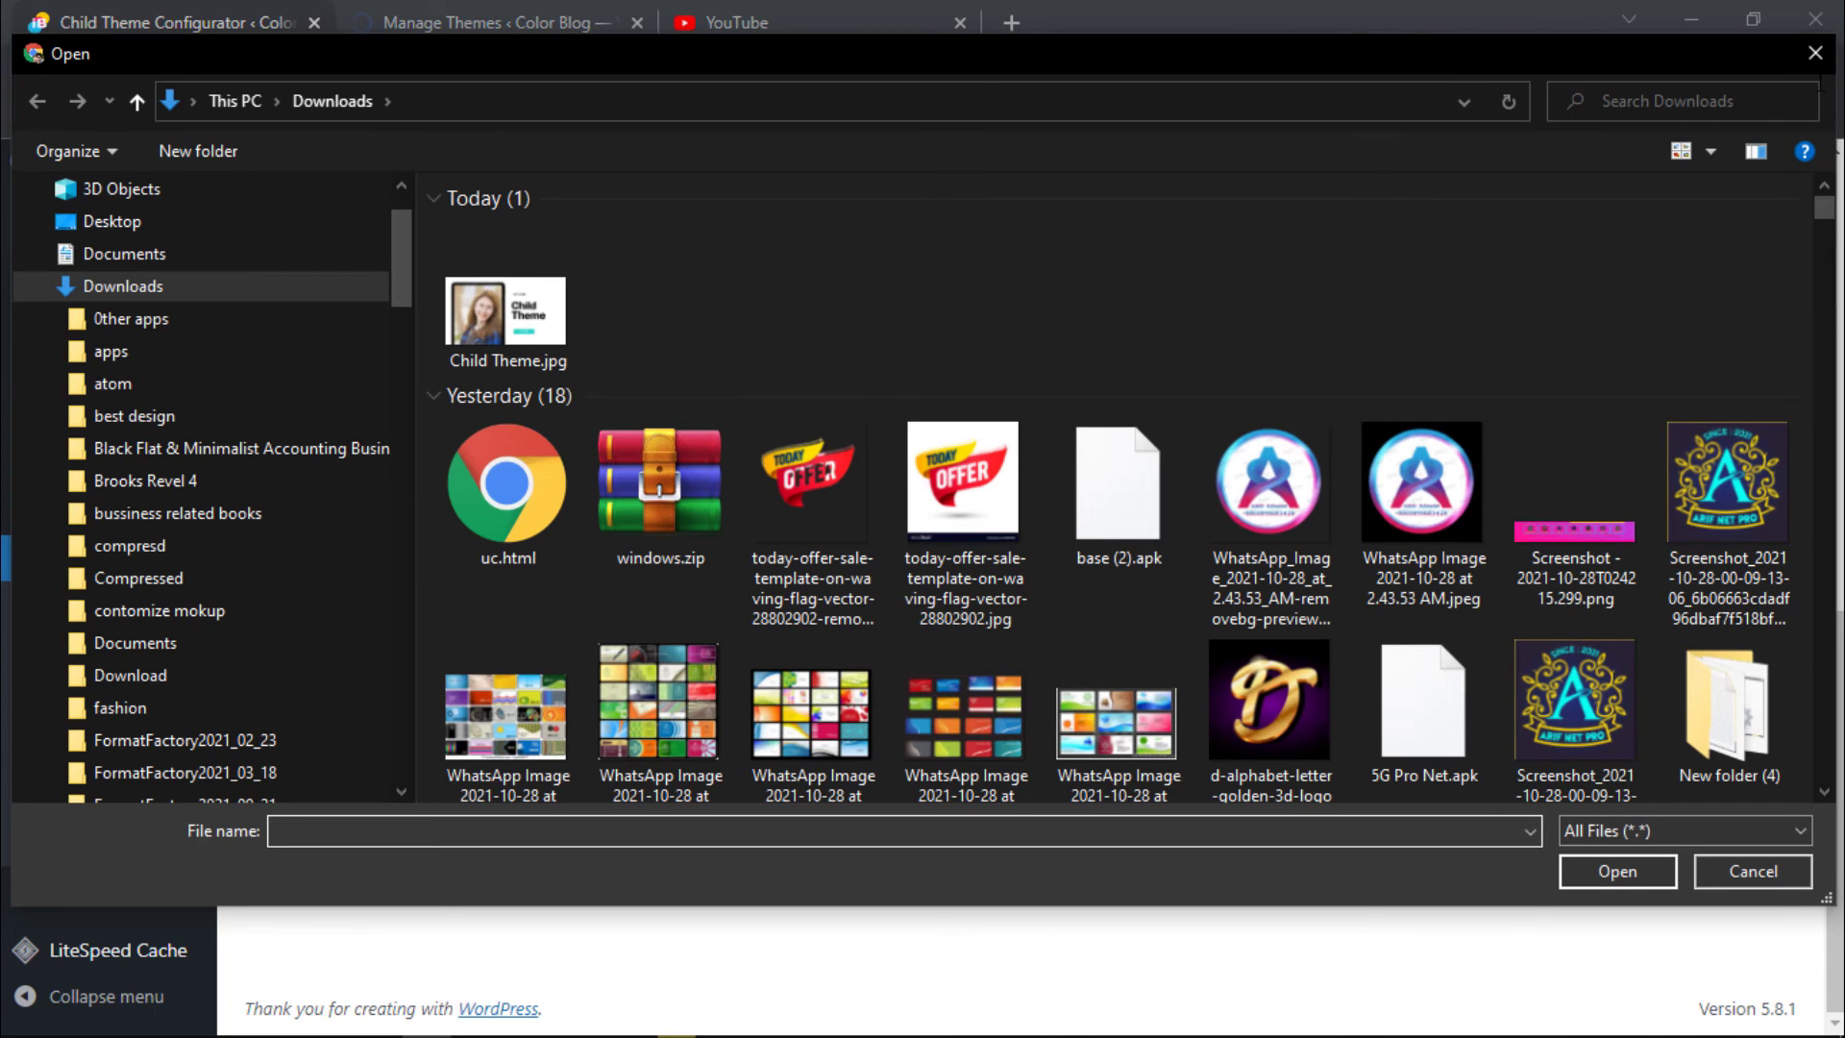
click(1815, 53)
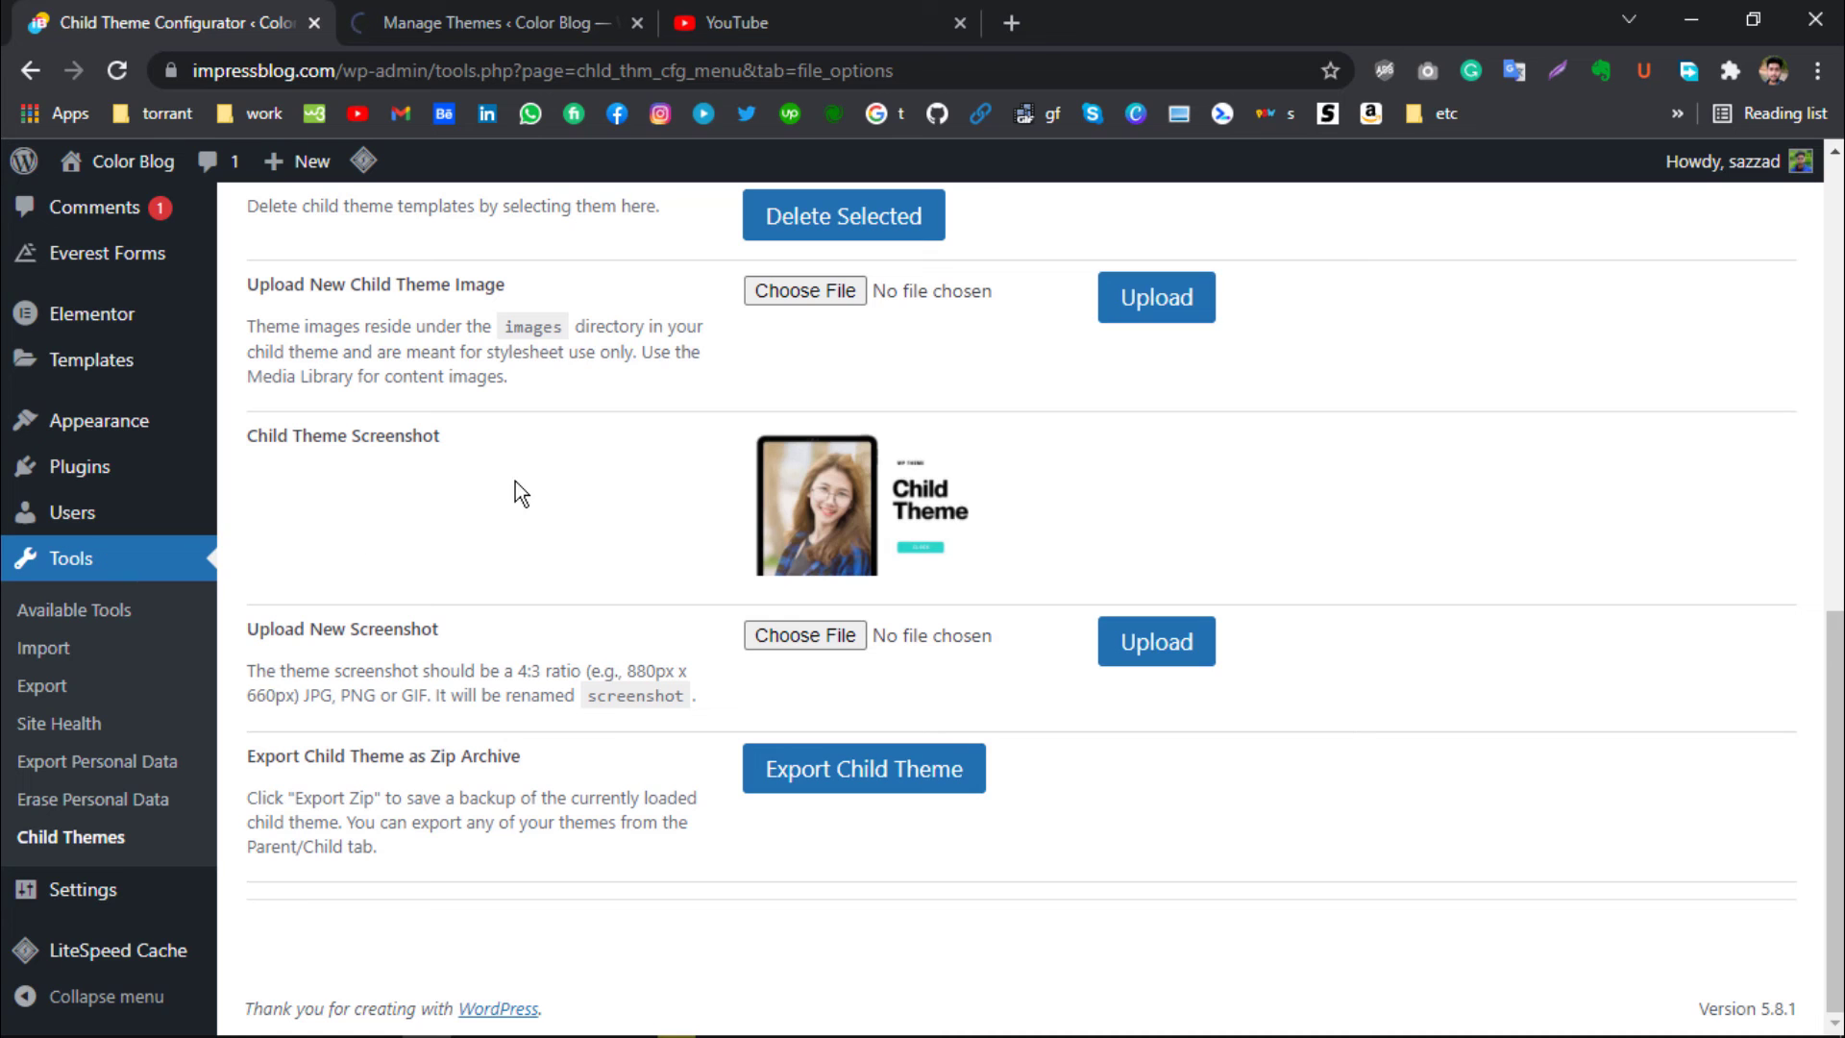
click(480, 14)
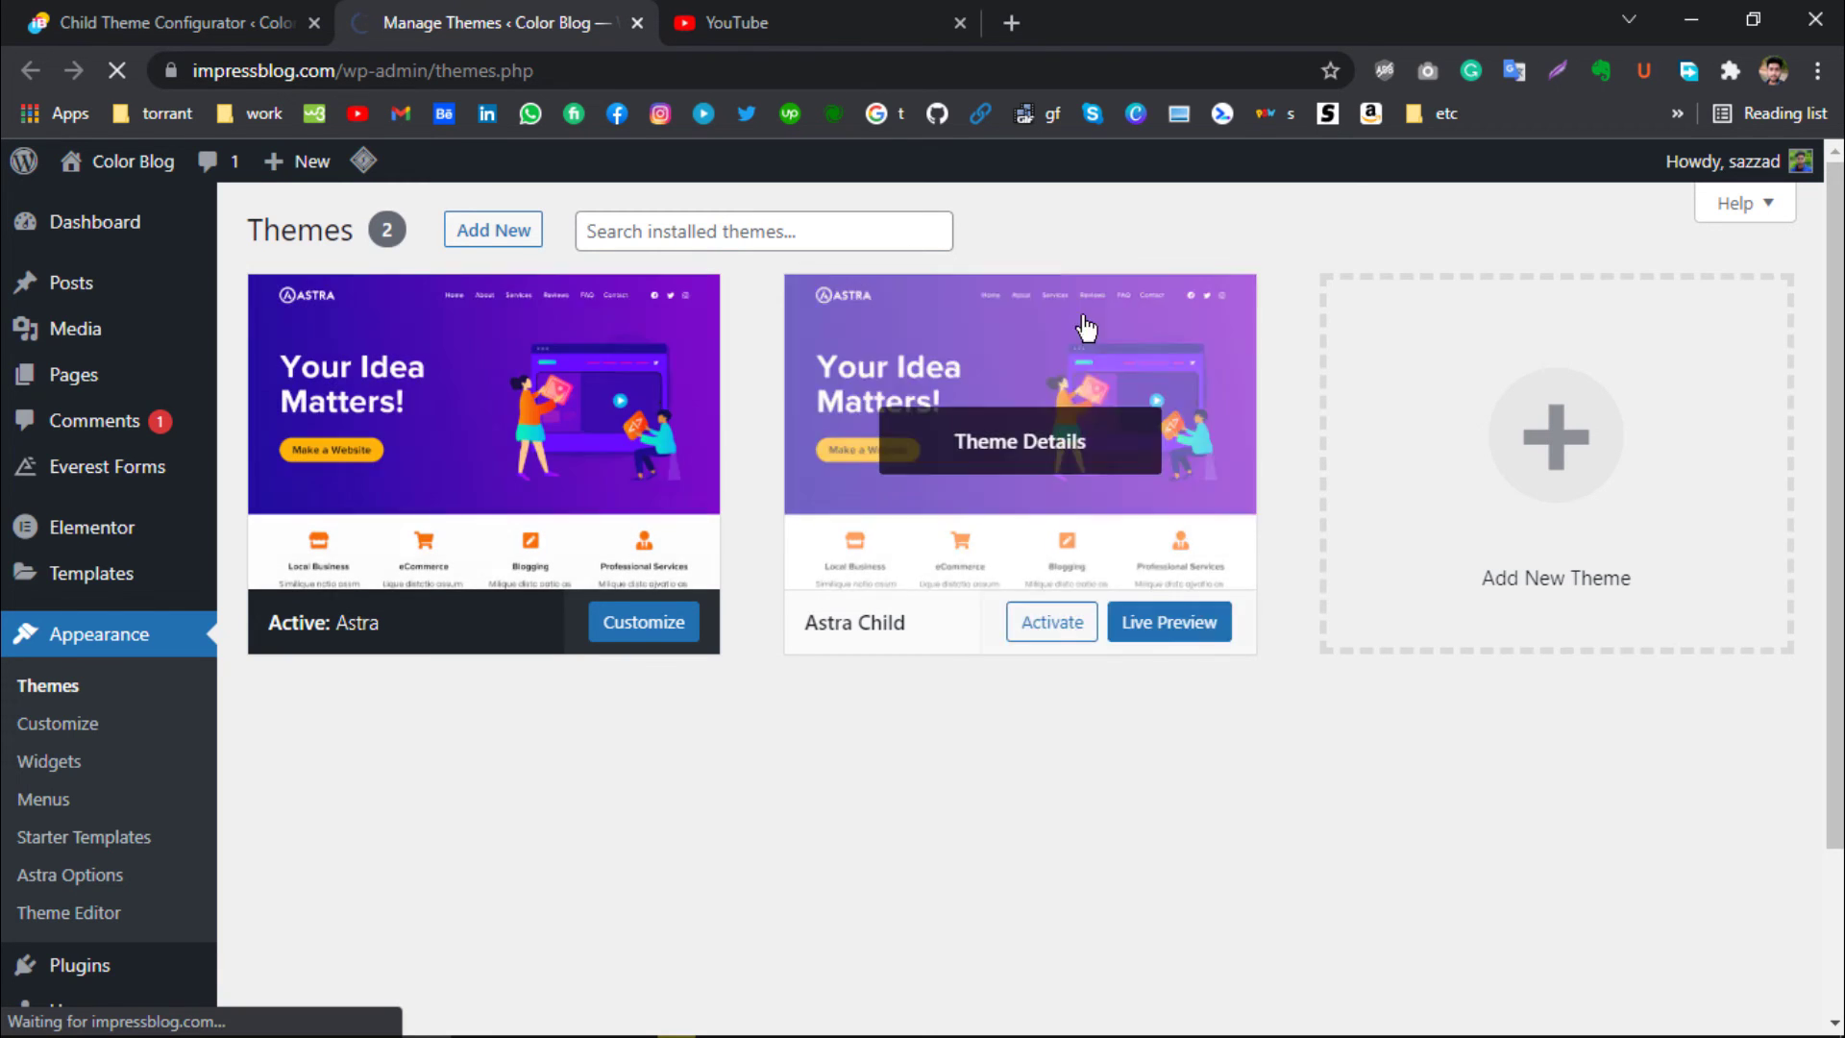
click(1557, 1016)
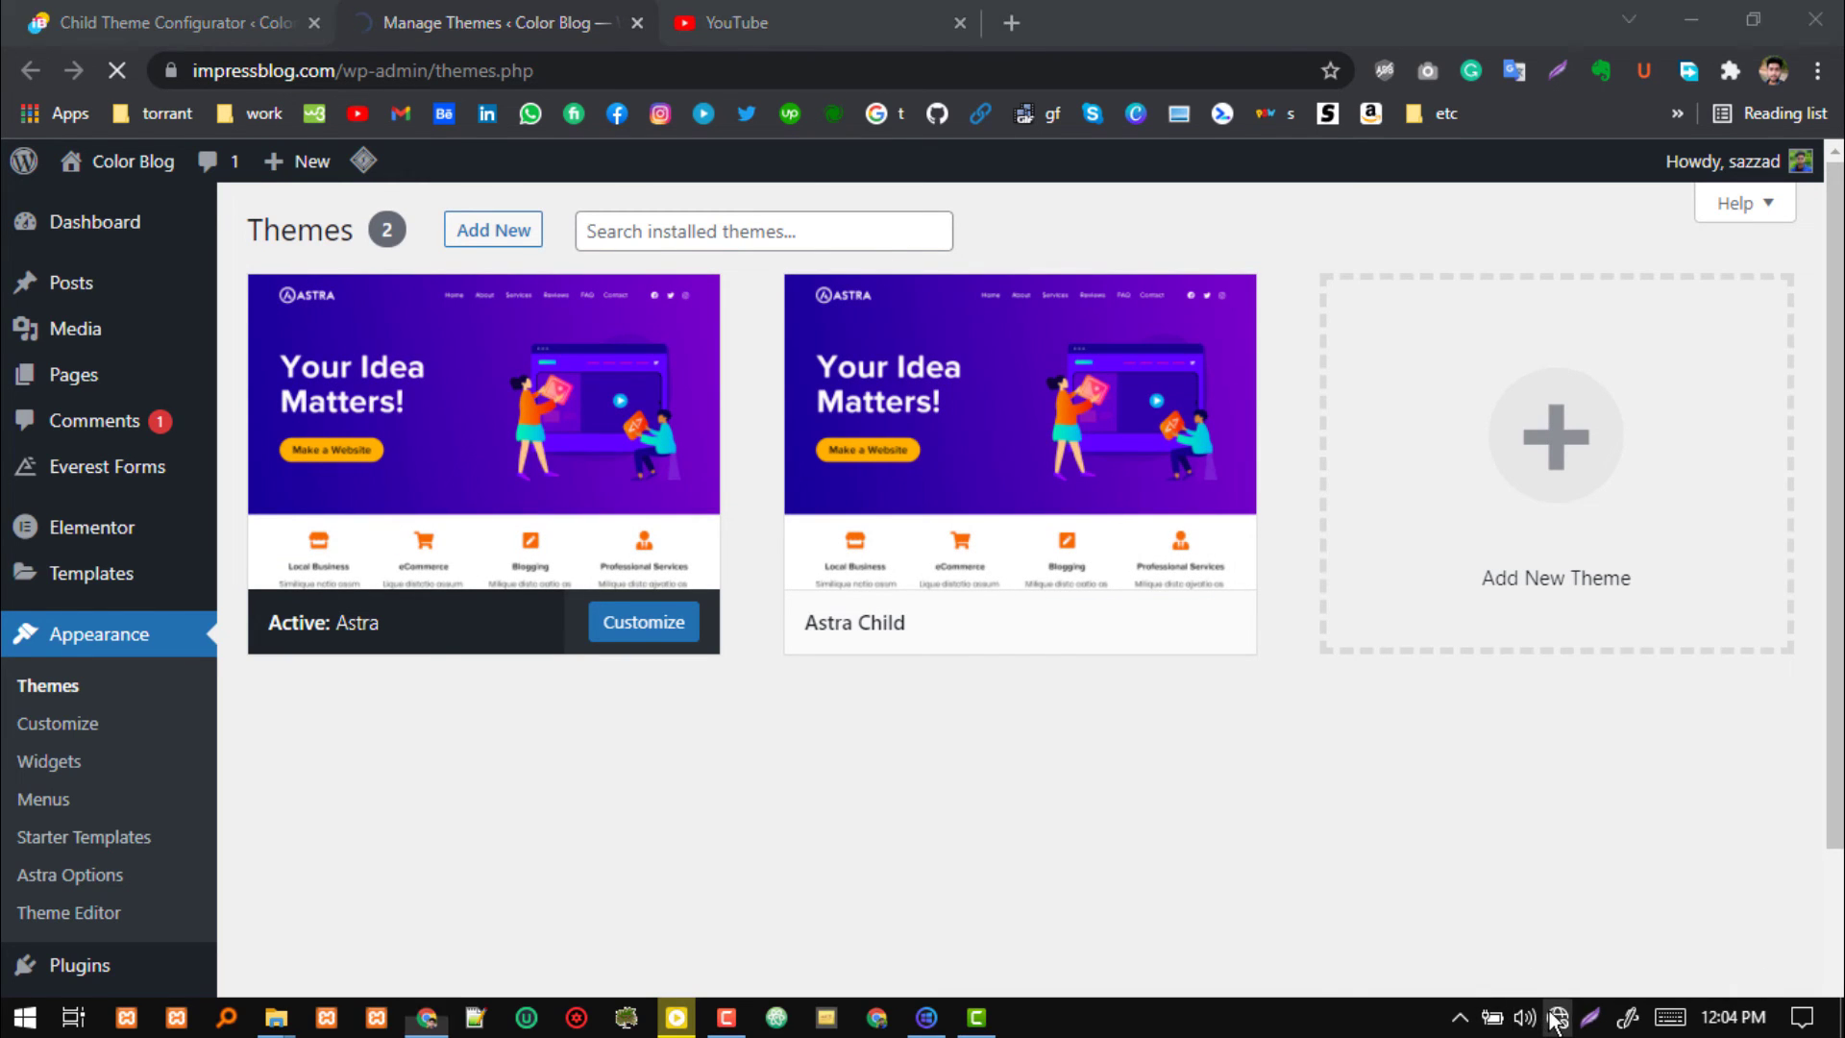
click(908, 729)
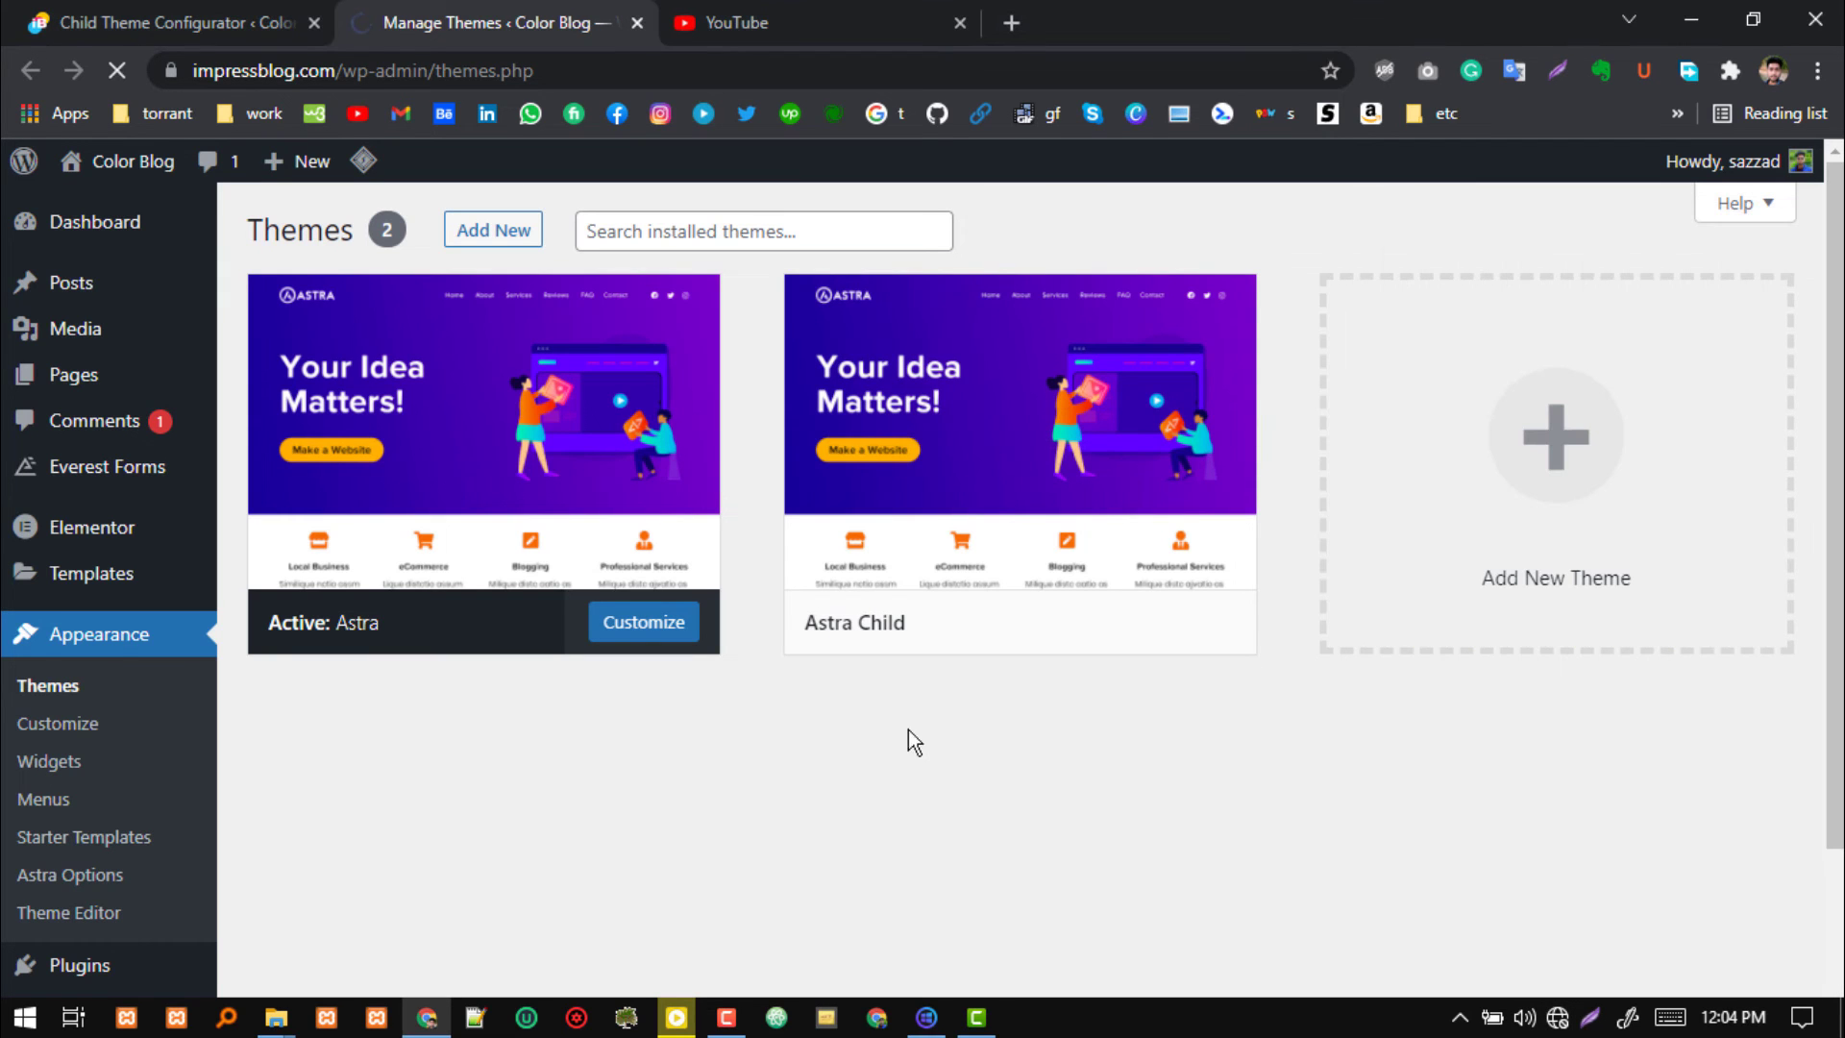
click(779, 1019)
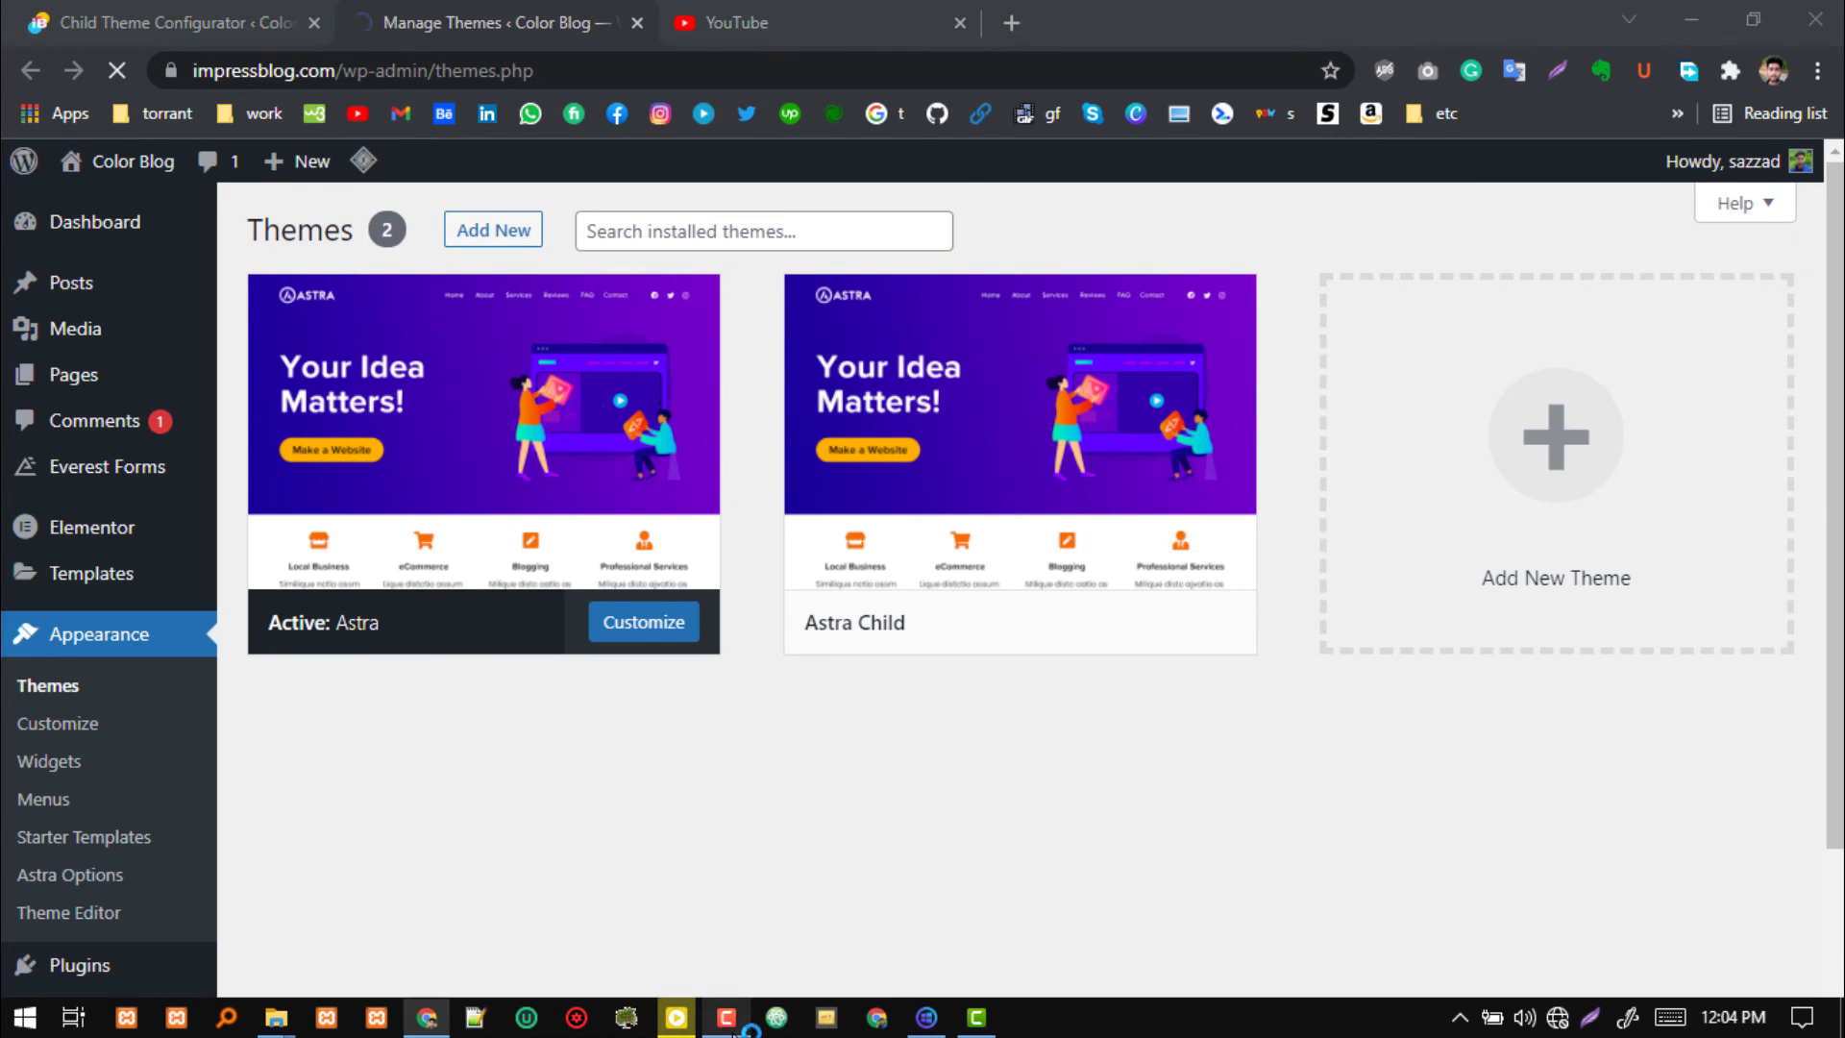
click(1675, 934)
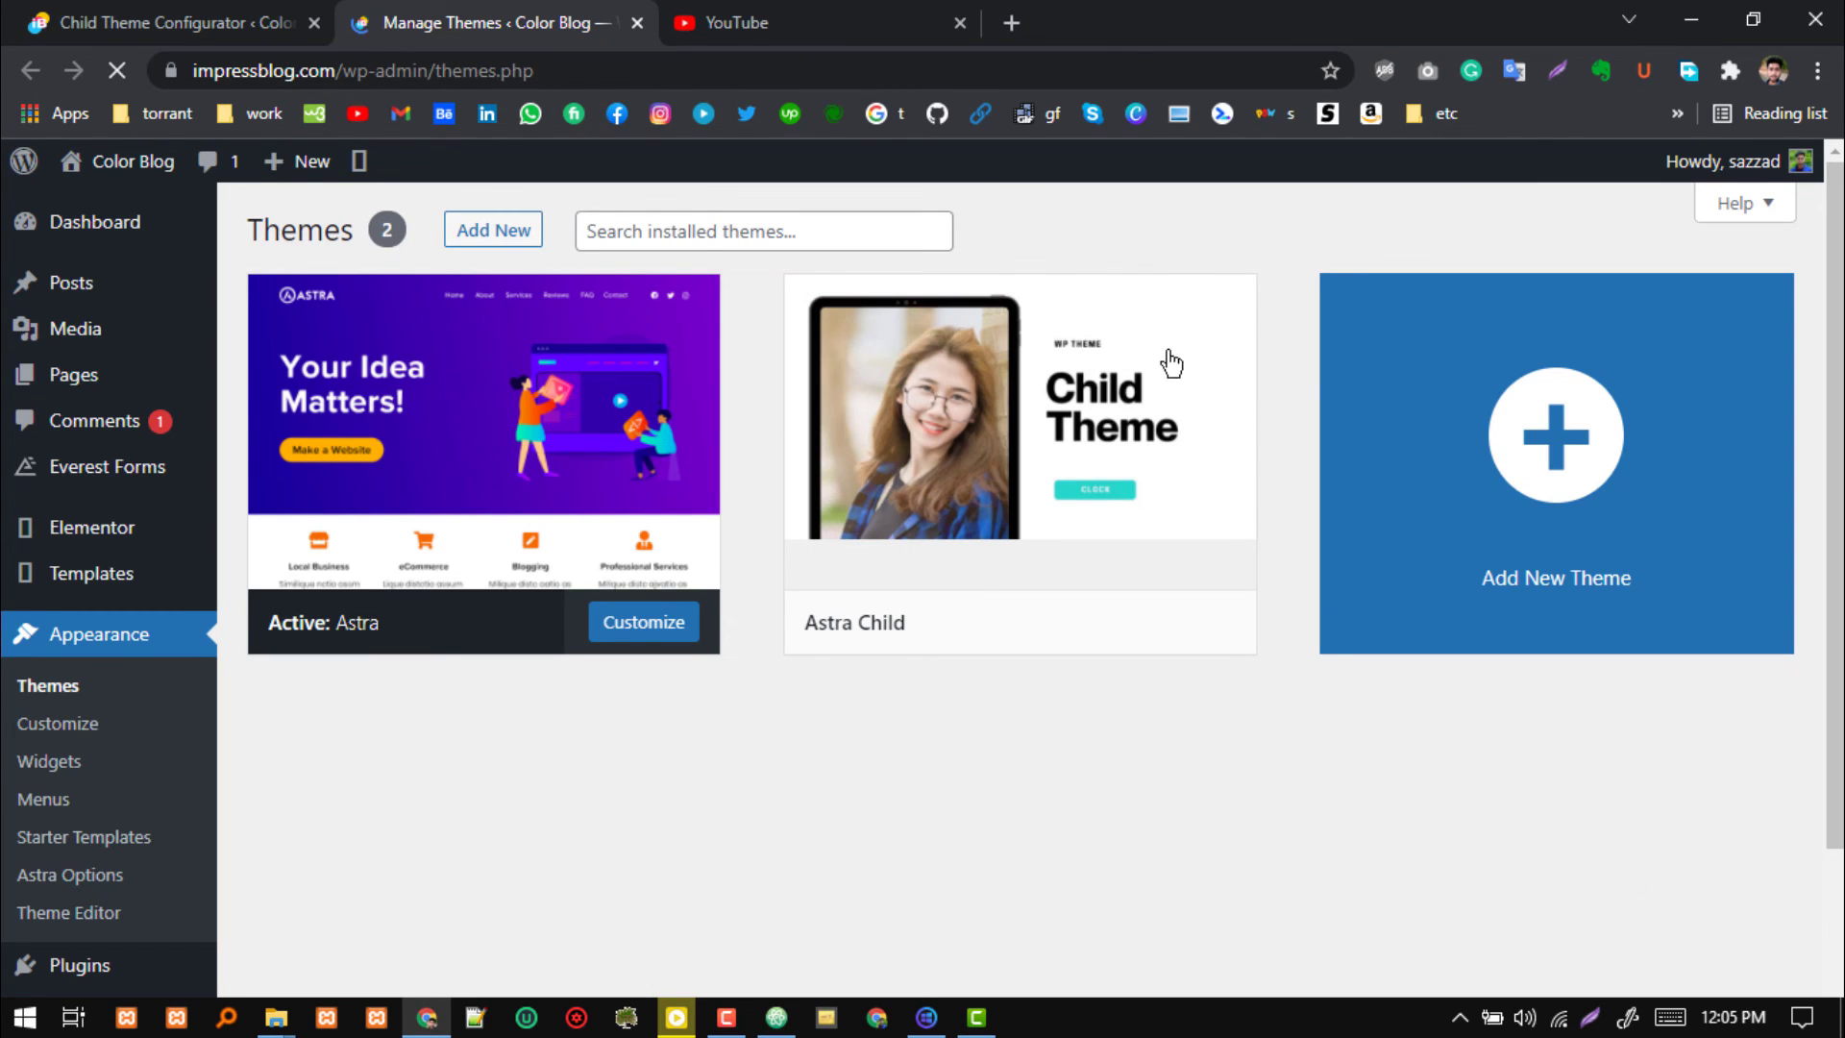
Open the Astra Child theme details, examine the screenshot and description, and close the details
click(1002, 496)
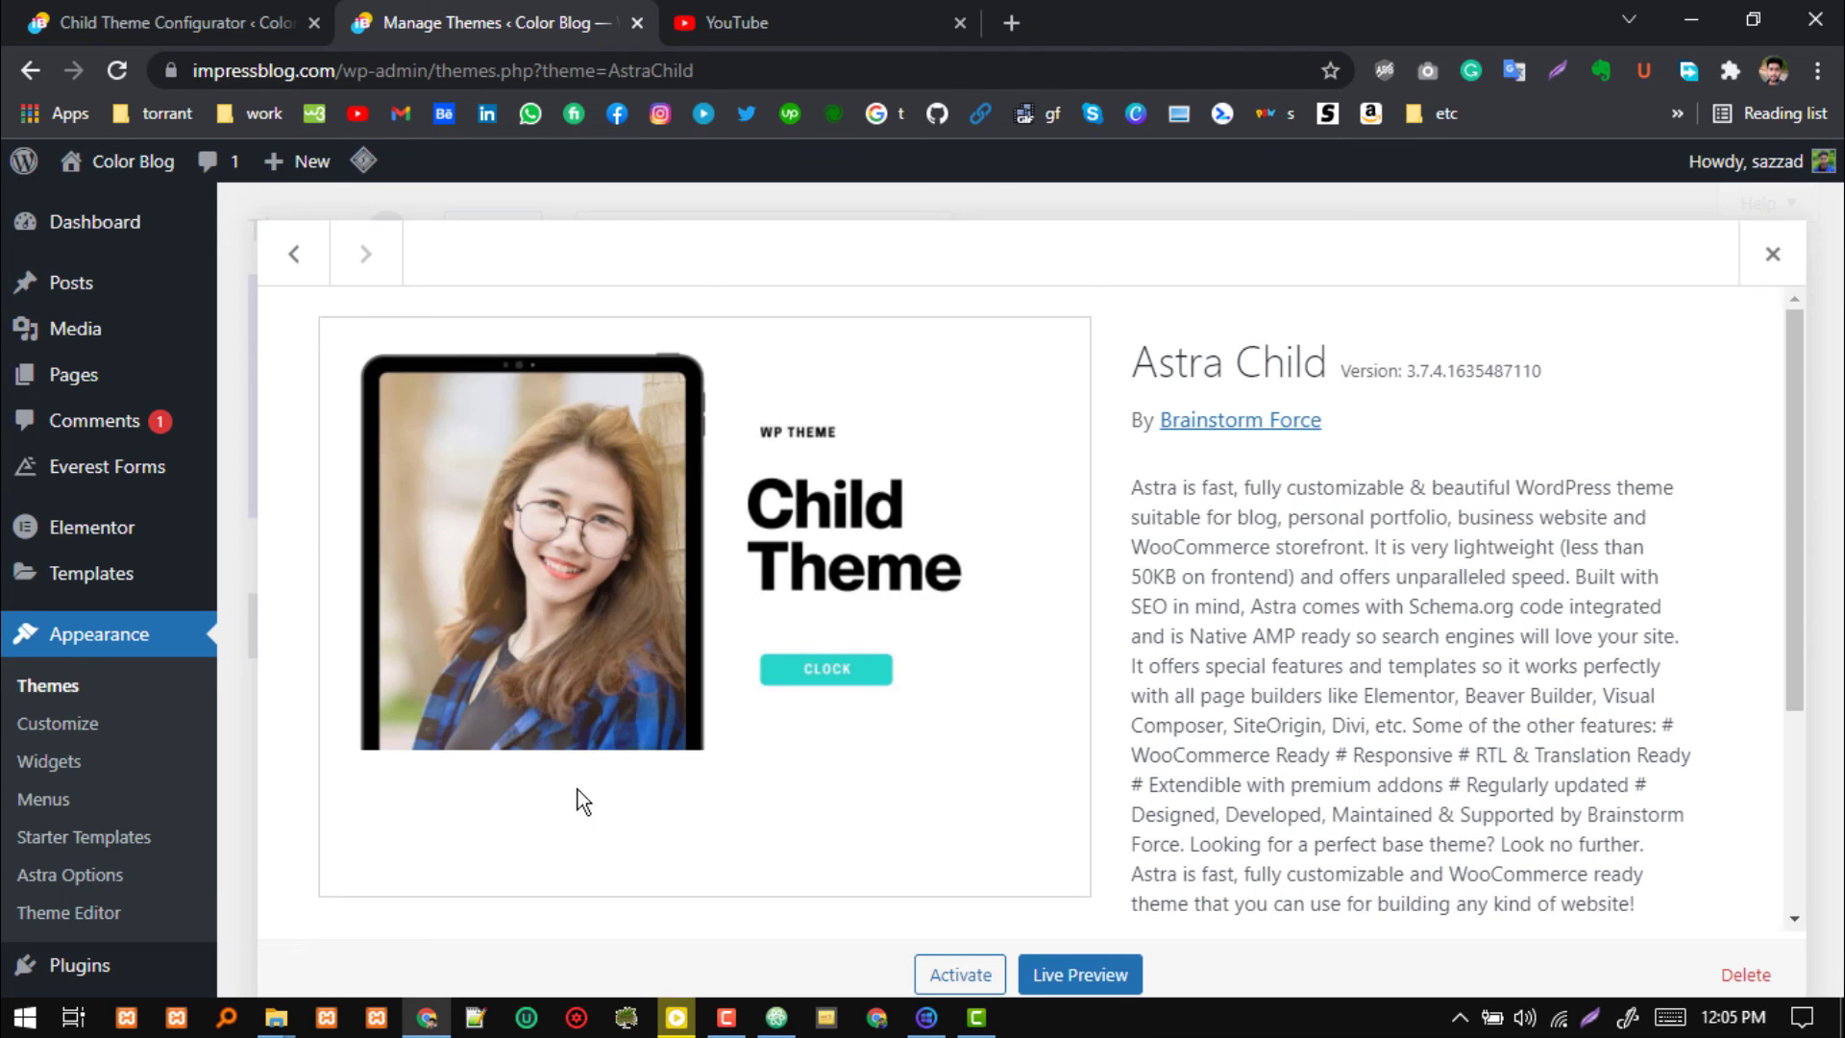
scroll(914, 488, down, 3)
scroll(914, 489, up, 3)
drag(671, 483, 487, 493)
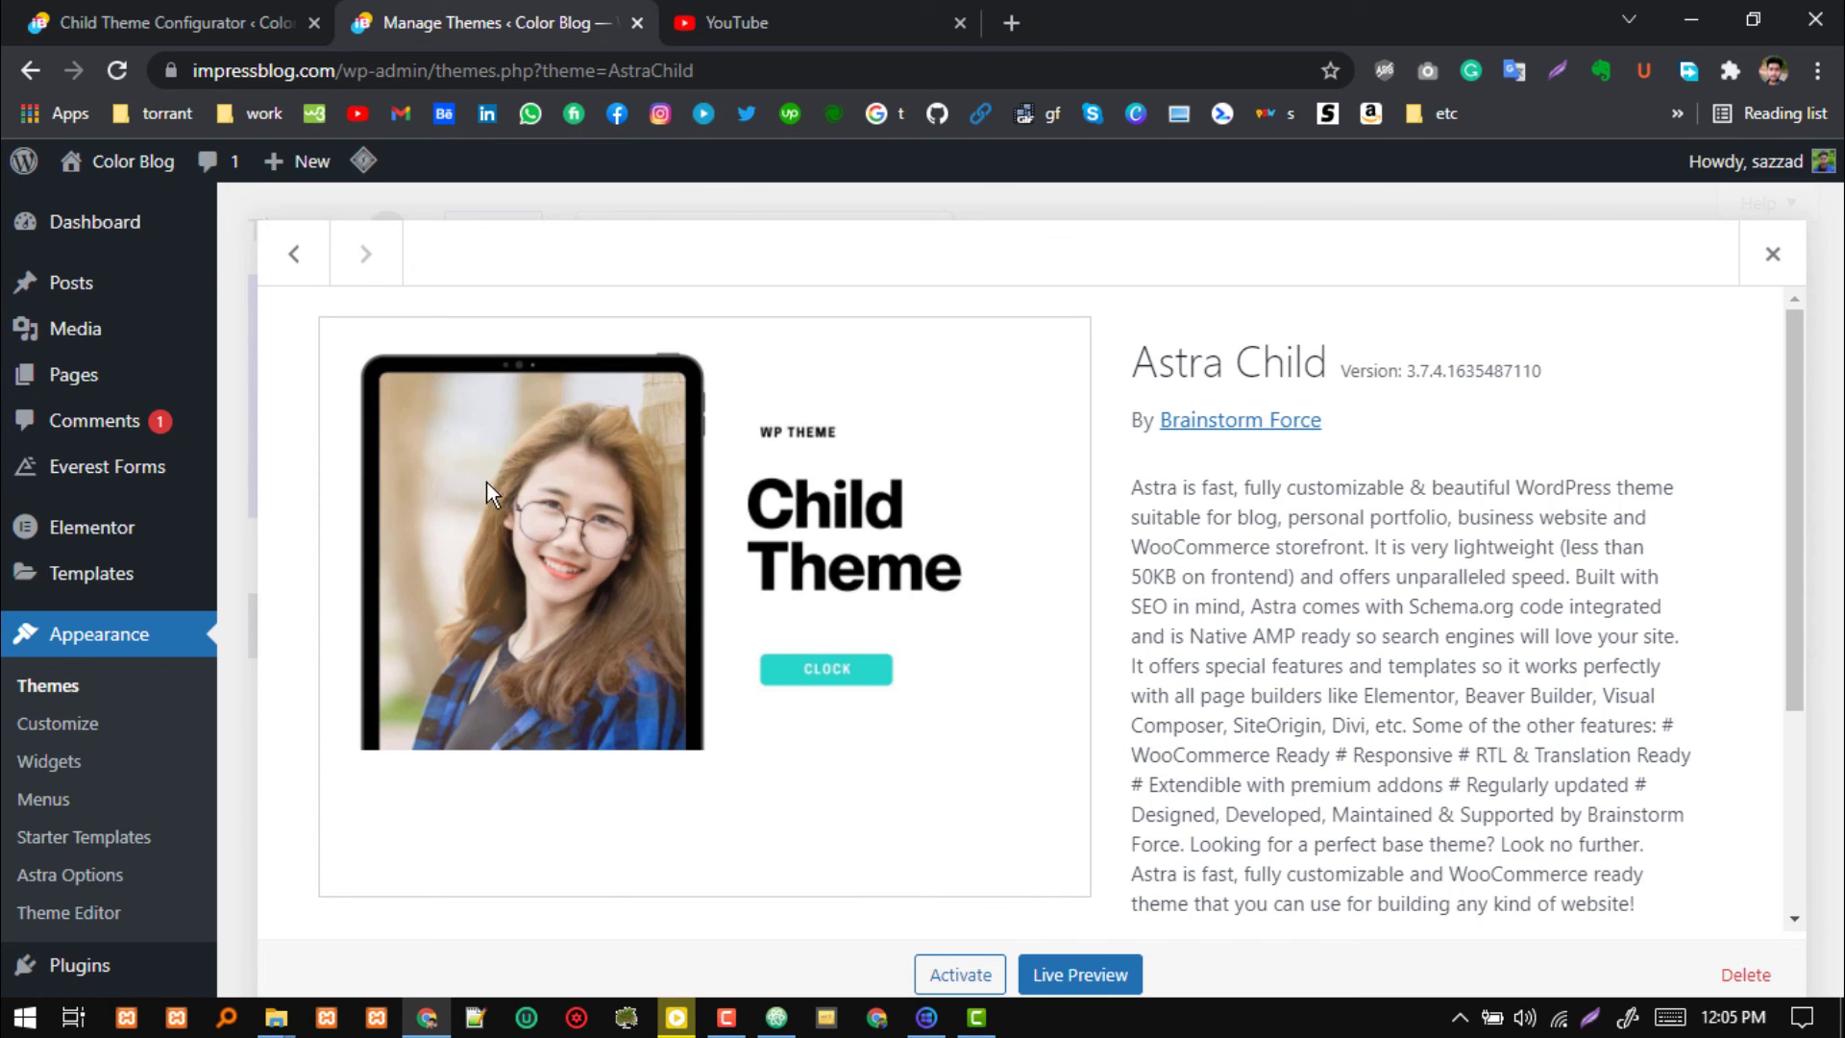
click(1770, 284)
click(16, 13)
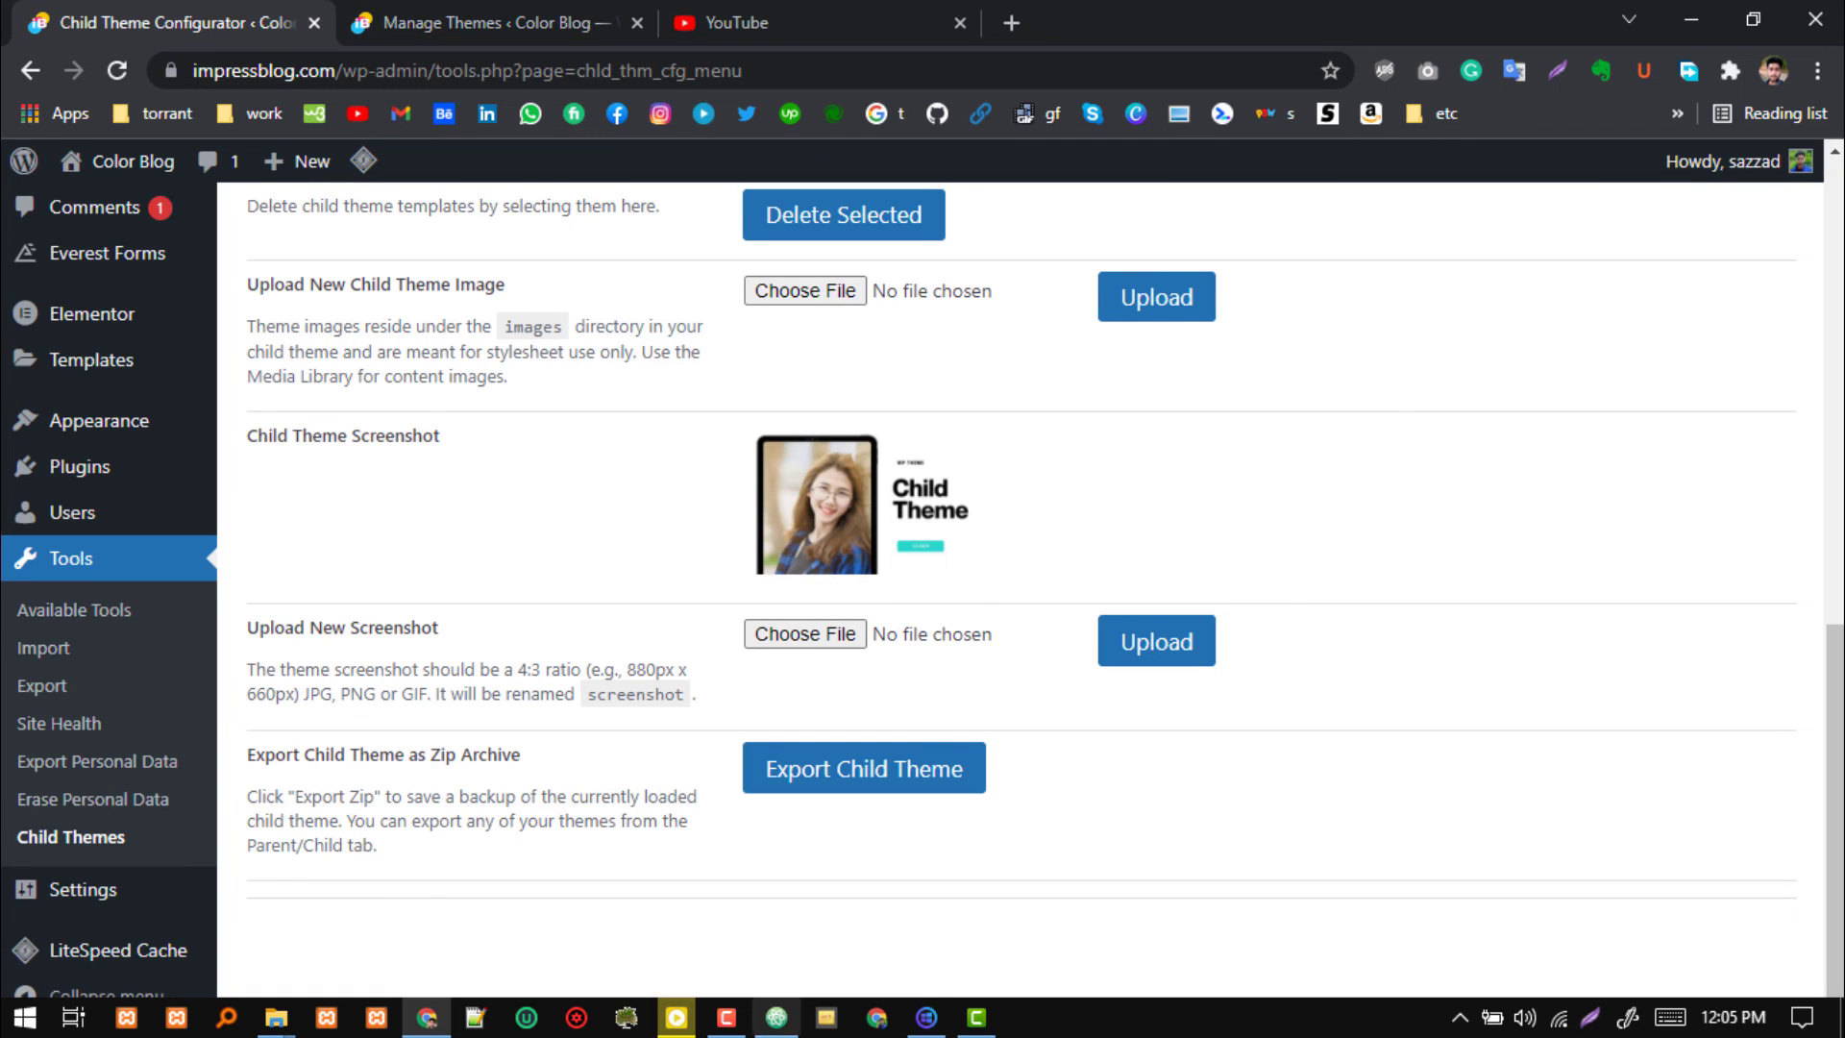
click(726, 1016)
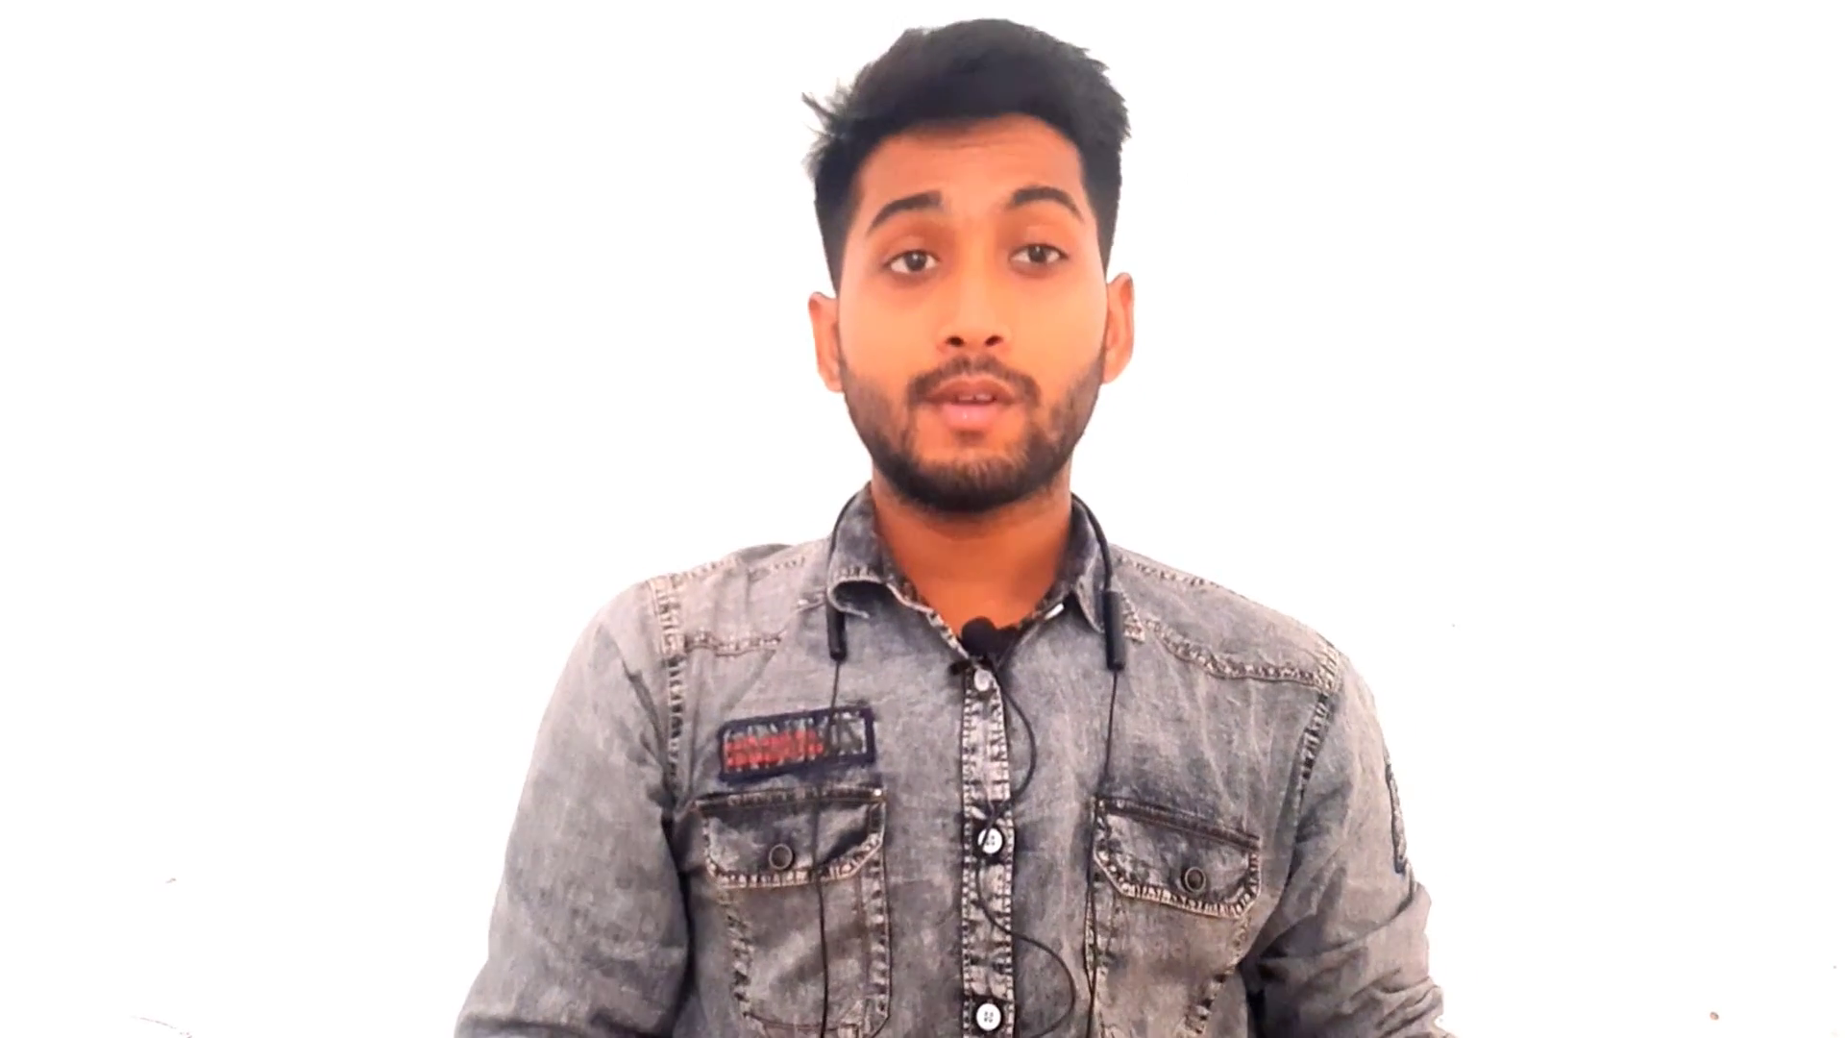